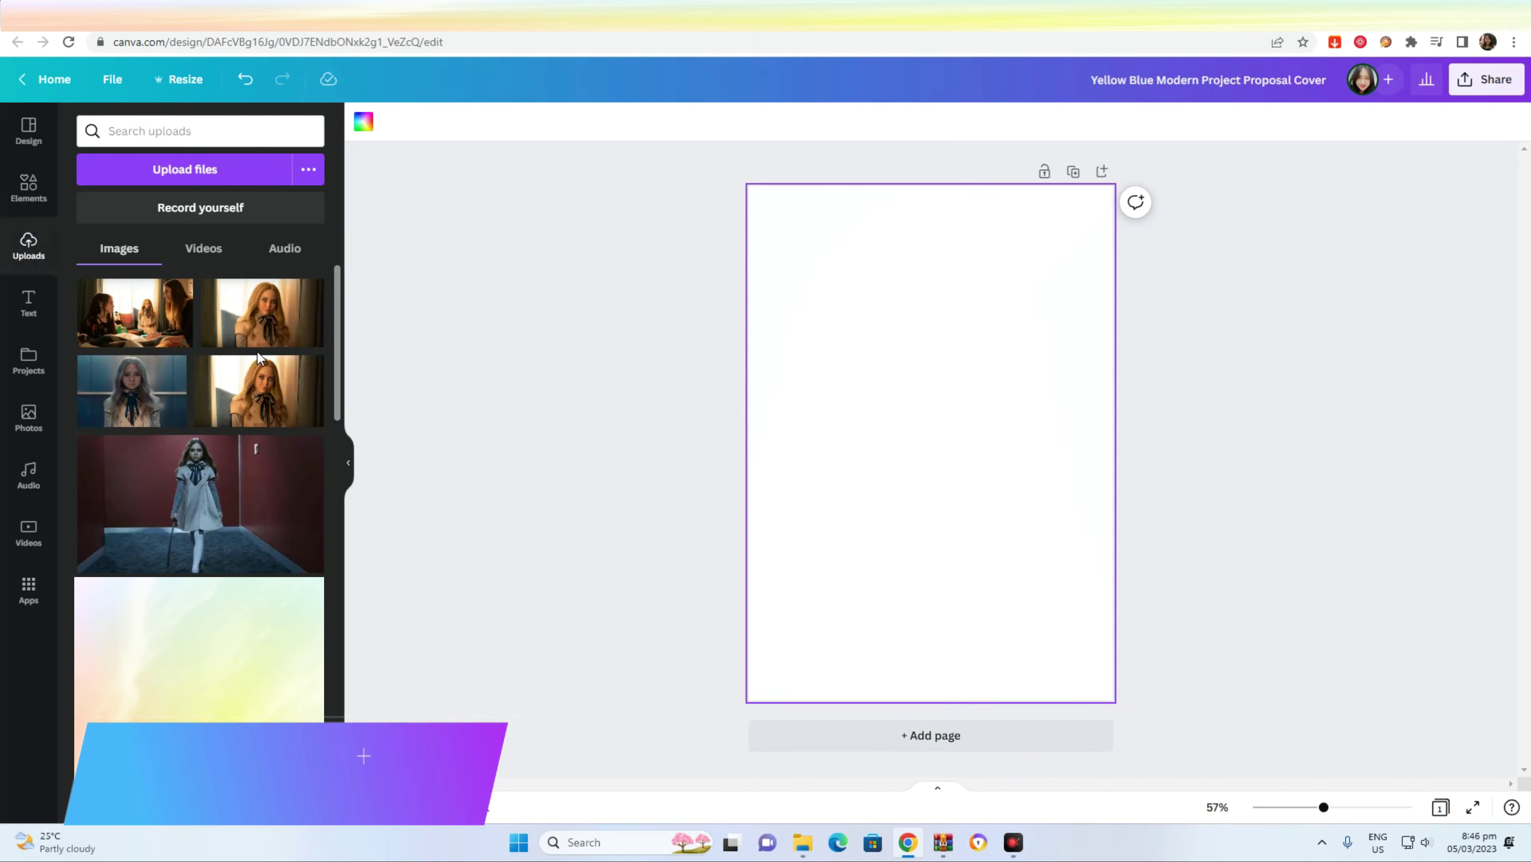
- Add the uploaded photo of the long-haired figure in front of a window to the page and remove its background
left_click(219, 284)
left_click(388, 121)
left_click(133, 323)
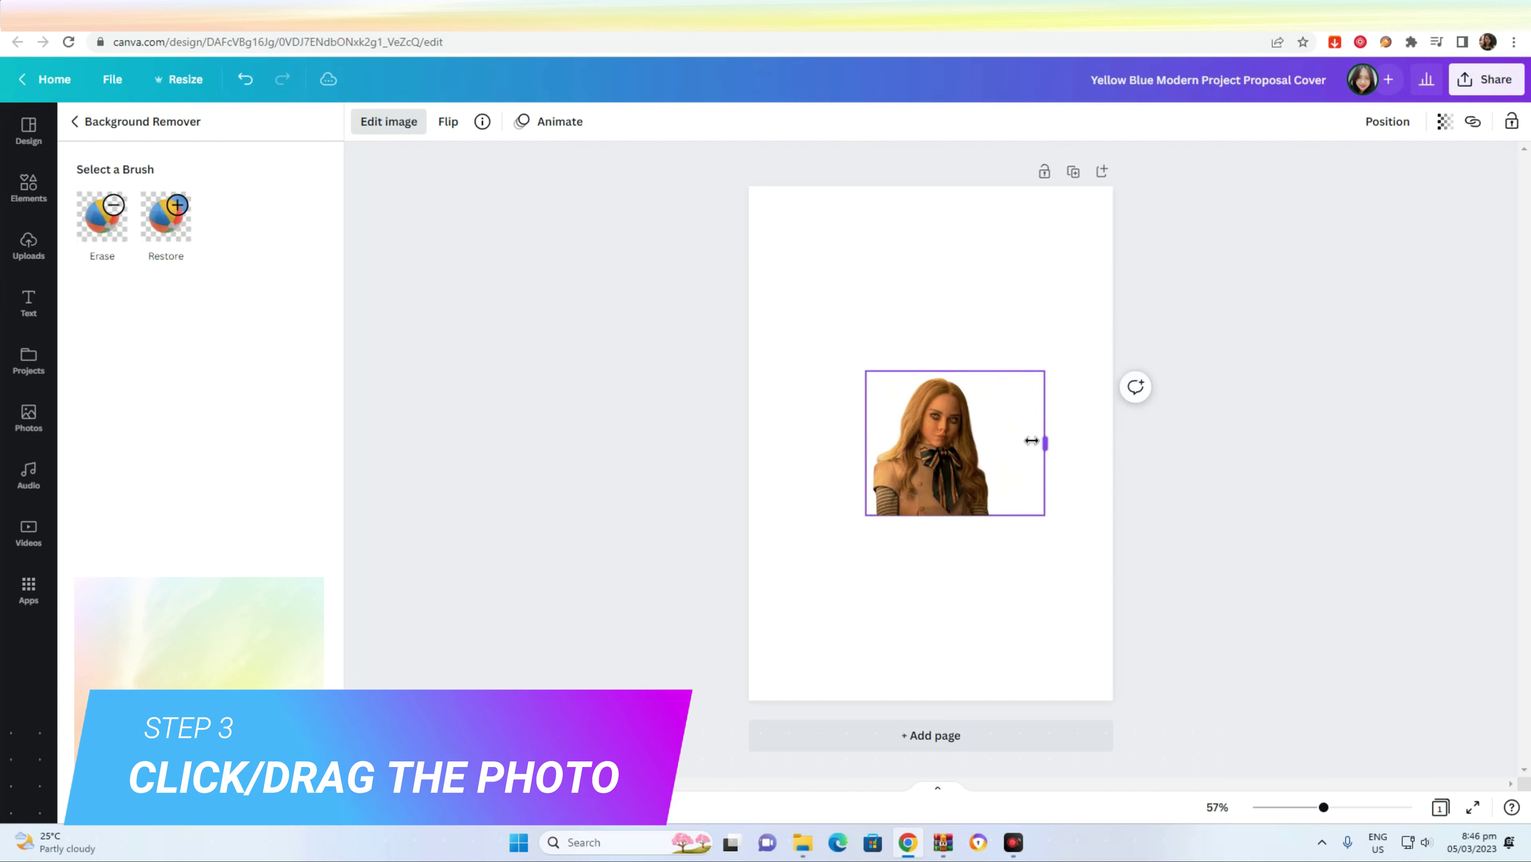
- Flip the cut-out portrait horizontally, enlarge it to nearly fill the page, and apply the background removal
left_click(447, 121)
left_click_drag(866, 371, 471, 194)
left_click_drag(747, 314, 906, 530)
left_click_drag(1148, 731, 1096, 670)
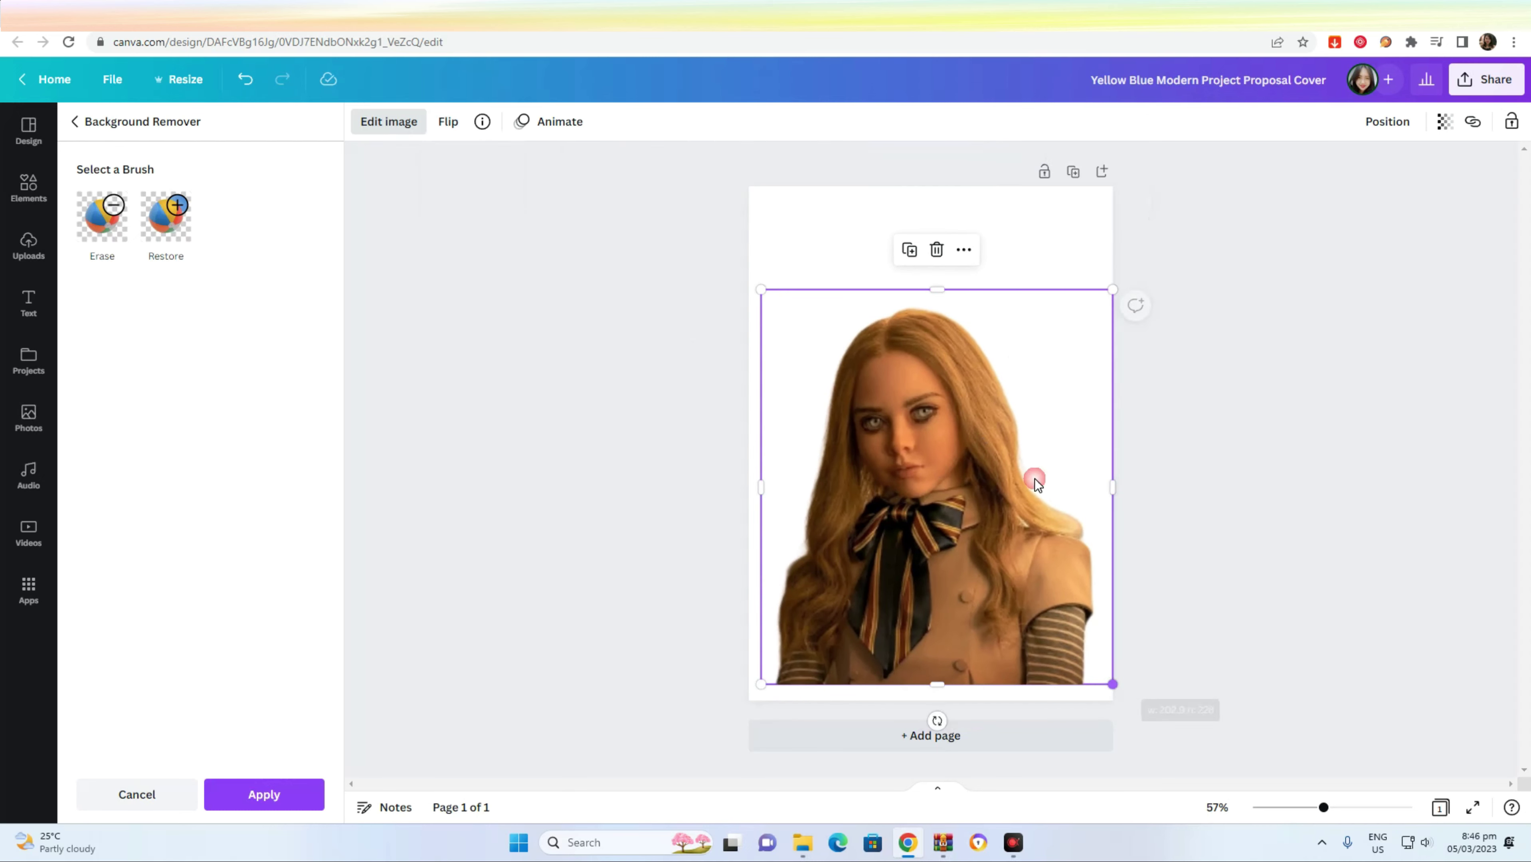
left_click_drag(759, 291, 691, 221)
left_click(264, 795)
left_click(609, 531)
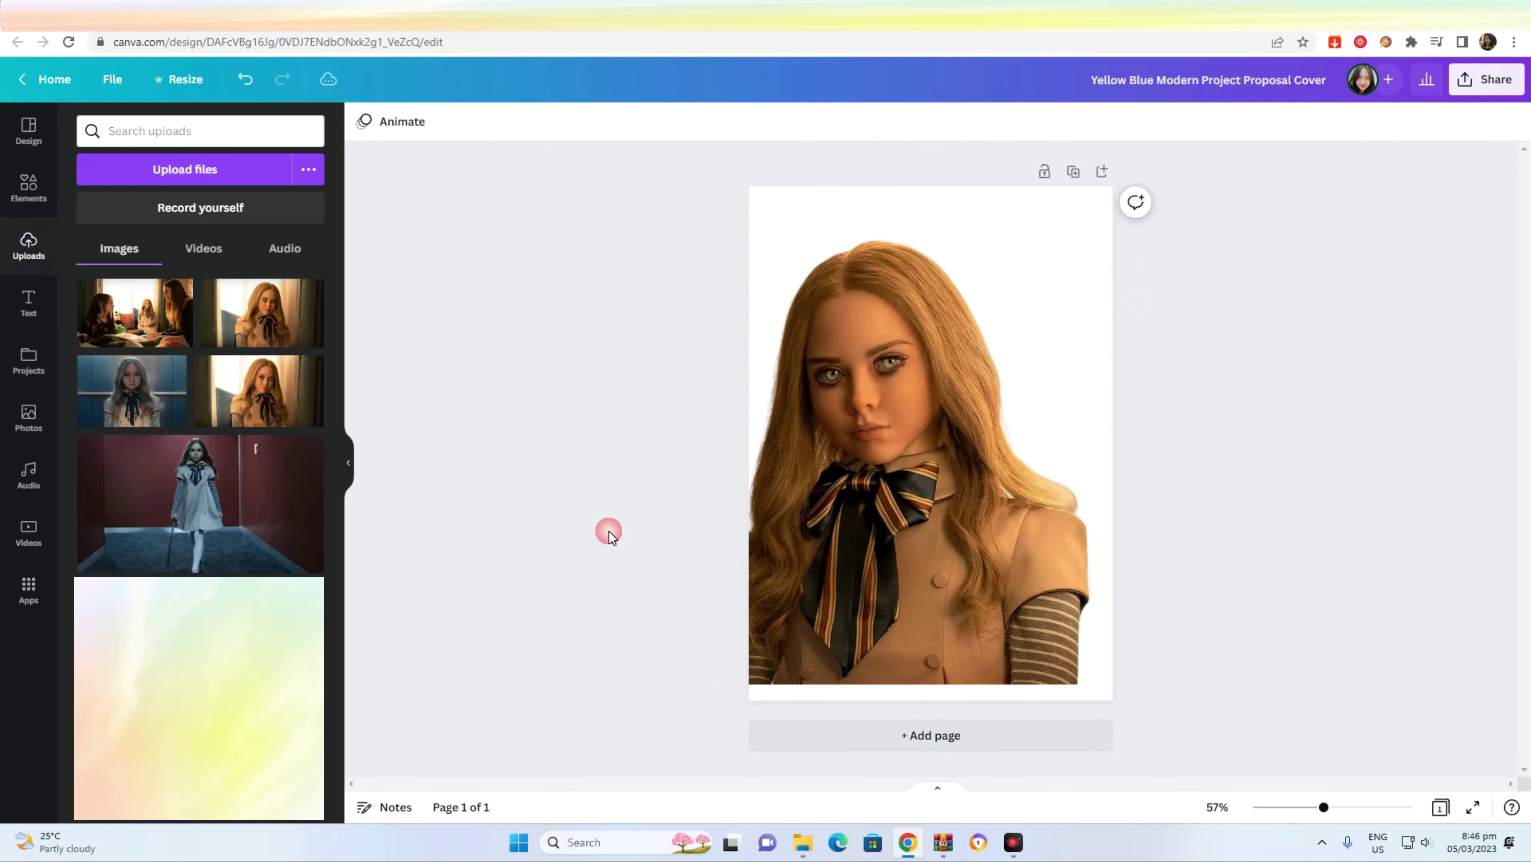
left_click(872, 421)
left_click(1153, 560)
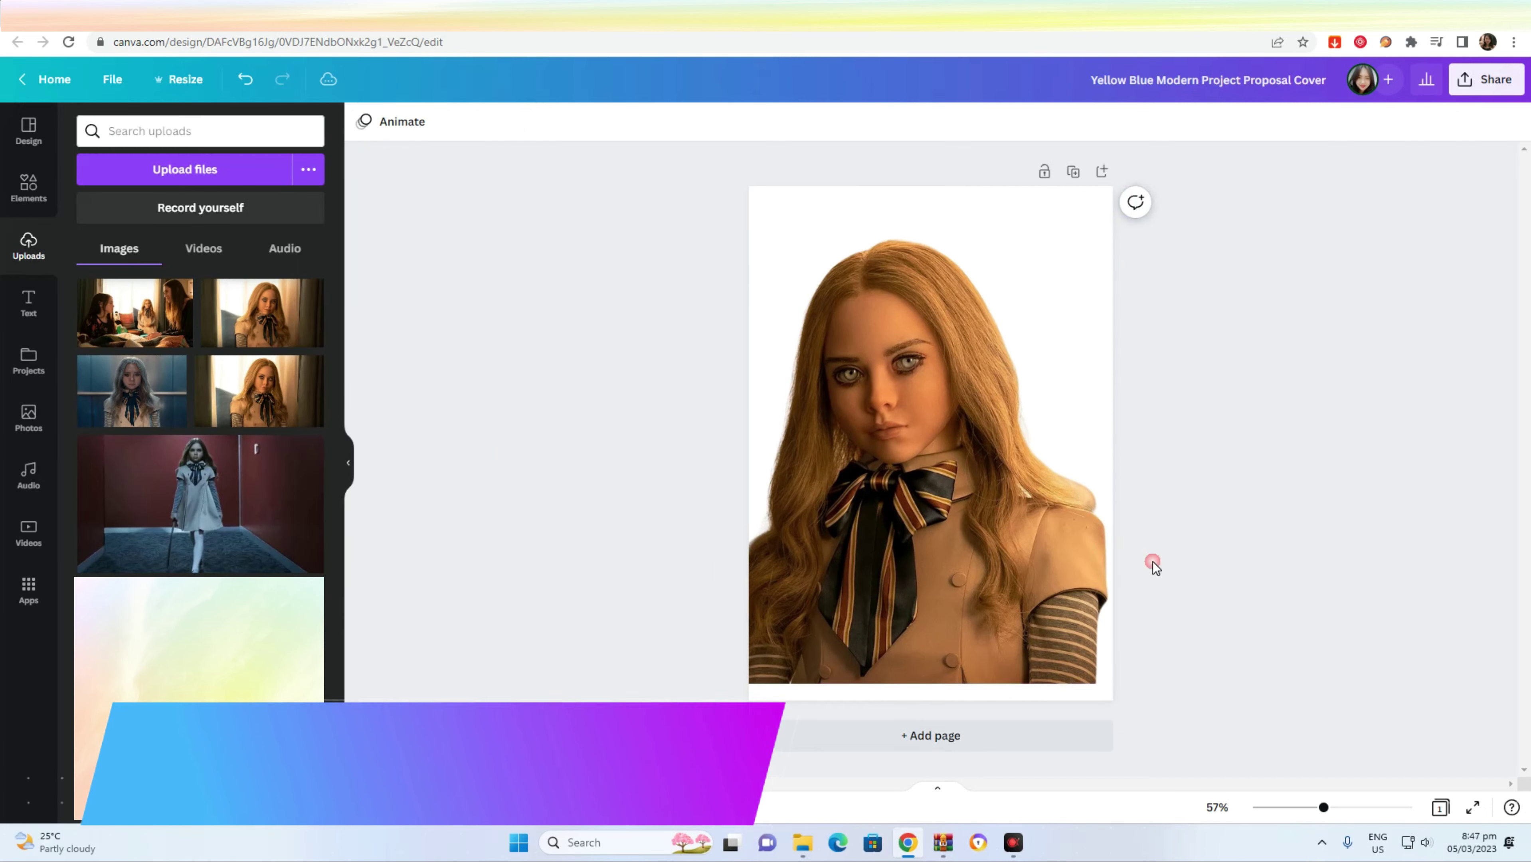
- Search the photos for "smoke" and try the blue smoke cloud photo as the page background
left_click(28, 417)
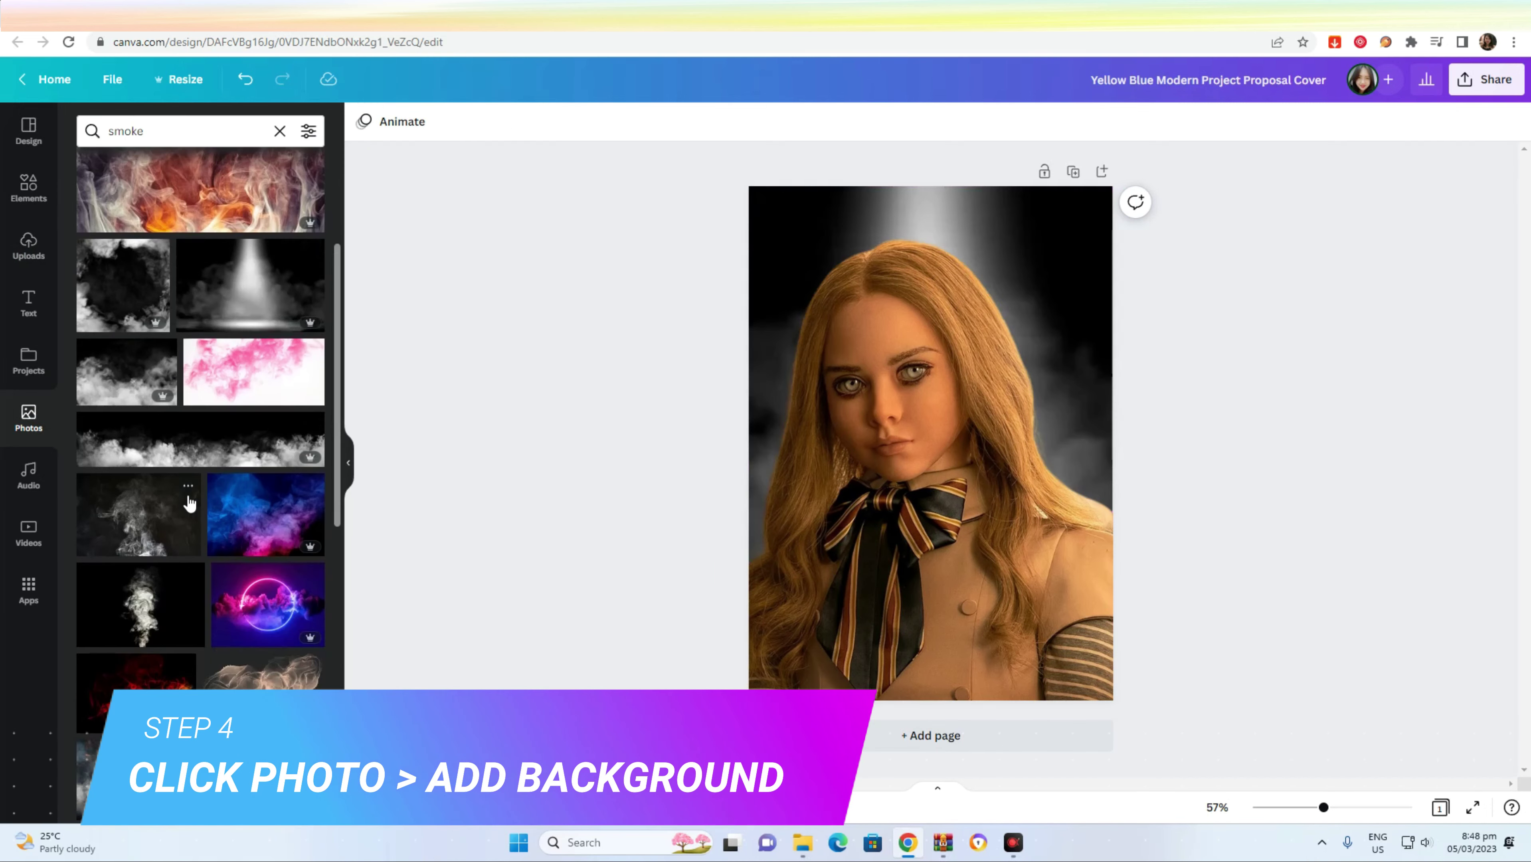
scroll(190, 500, "down", 5)
scroll(190, 500, "down", 5)
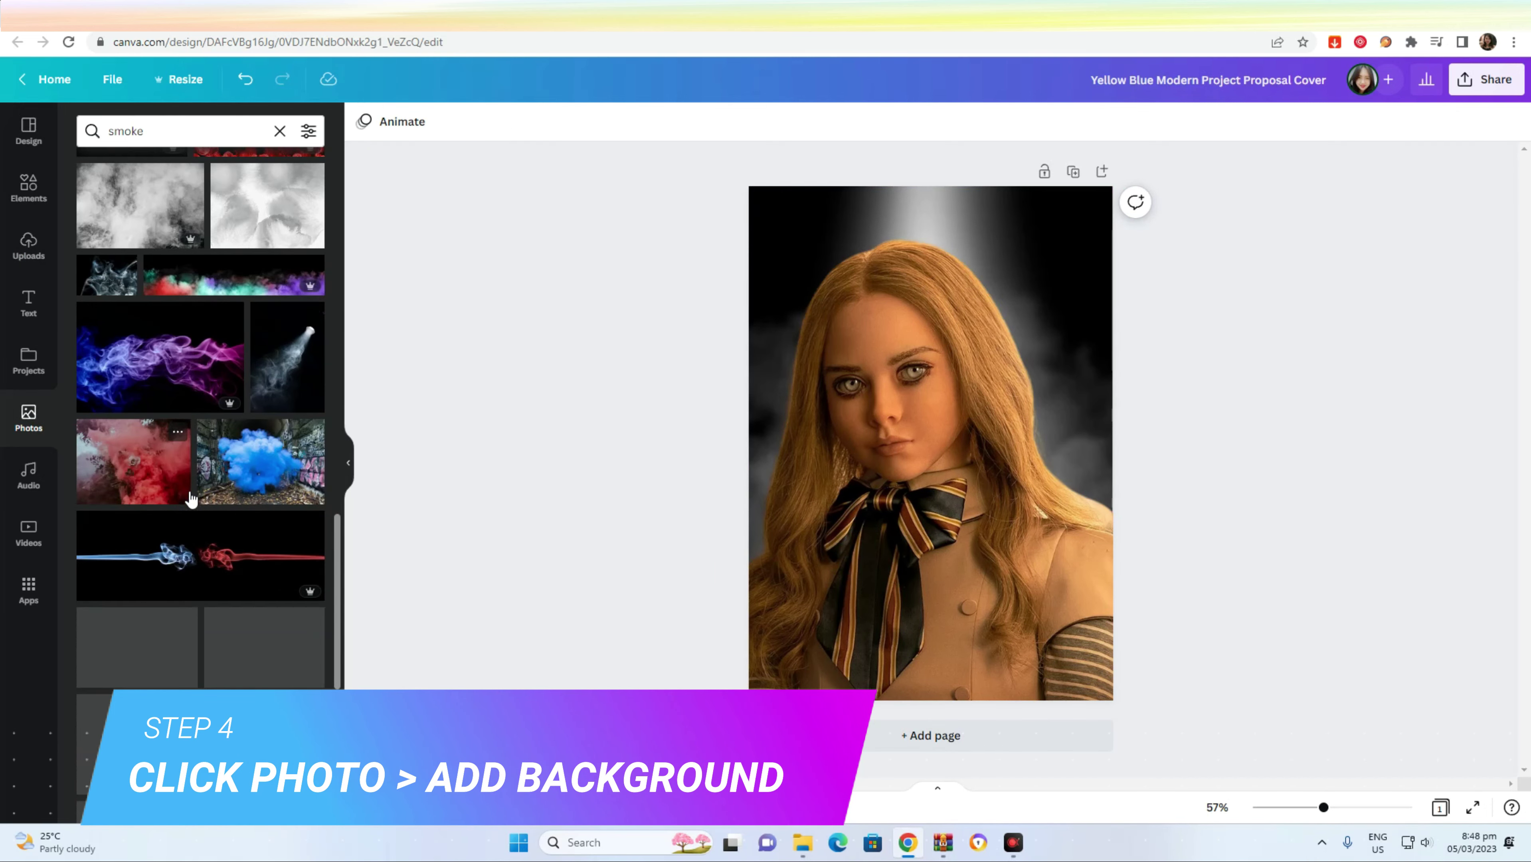
left_click_drag(260, 461, 746, 185)
- Try the grey smoke photo and the red and blue smoke photo as the page background
scroll(199, 423, "down", 10)
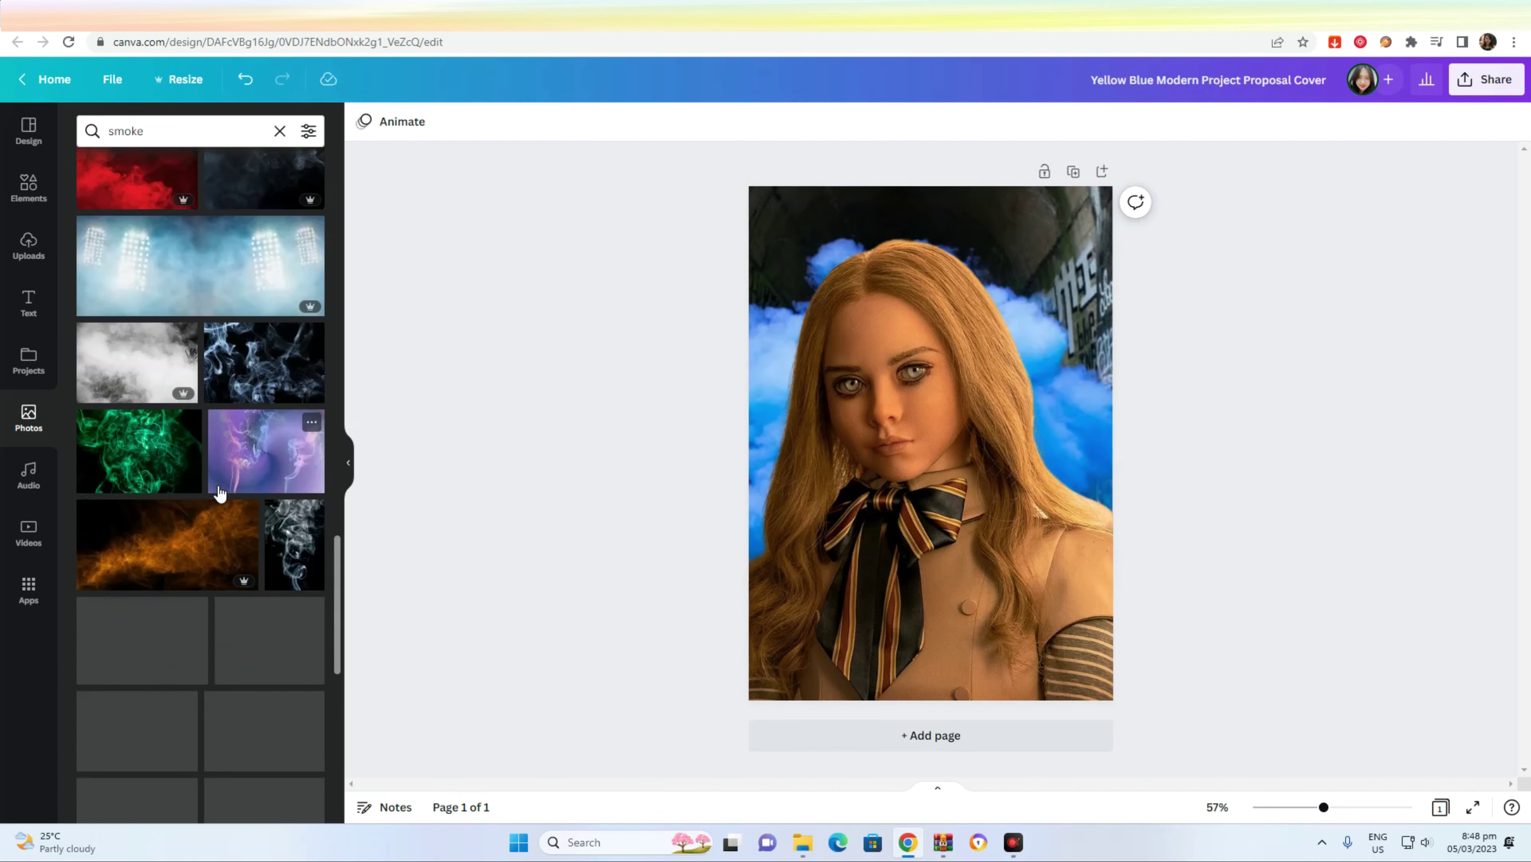
scroll(199, 422, "up", 4)
left_click_drag(269, 398, 778, 211)
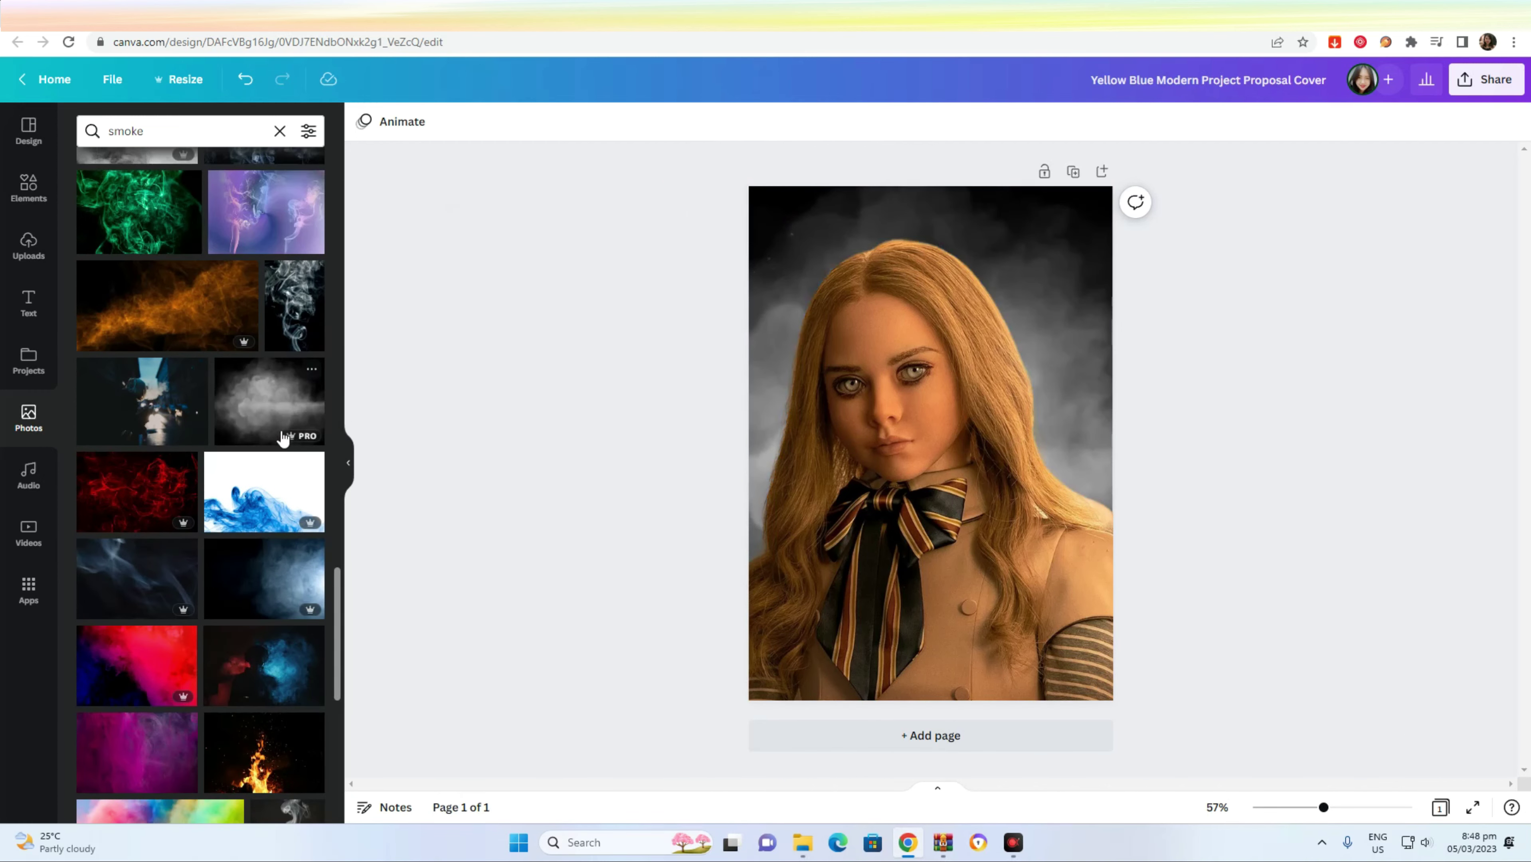
scroll(286, 435, "down", 6)
left_click_drag(139, 267, 779, 241)
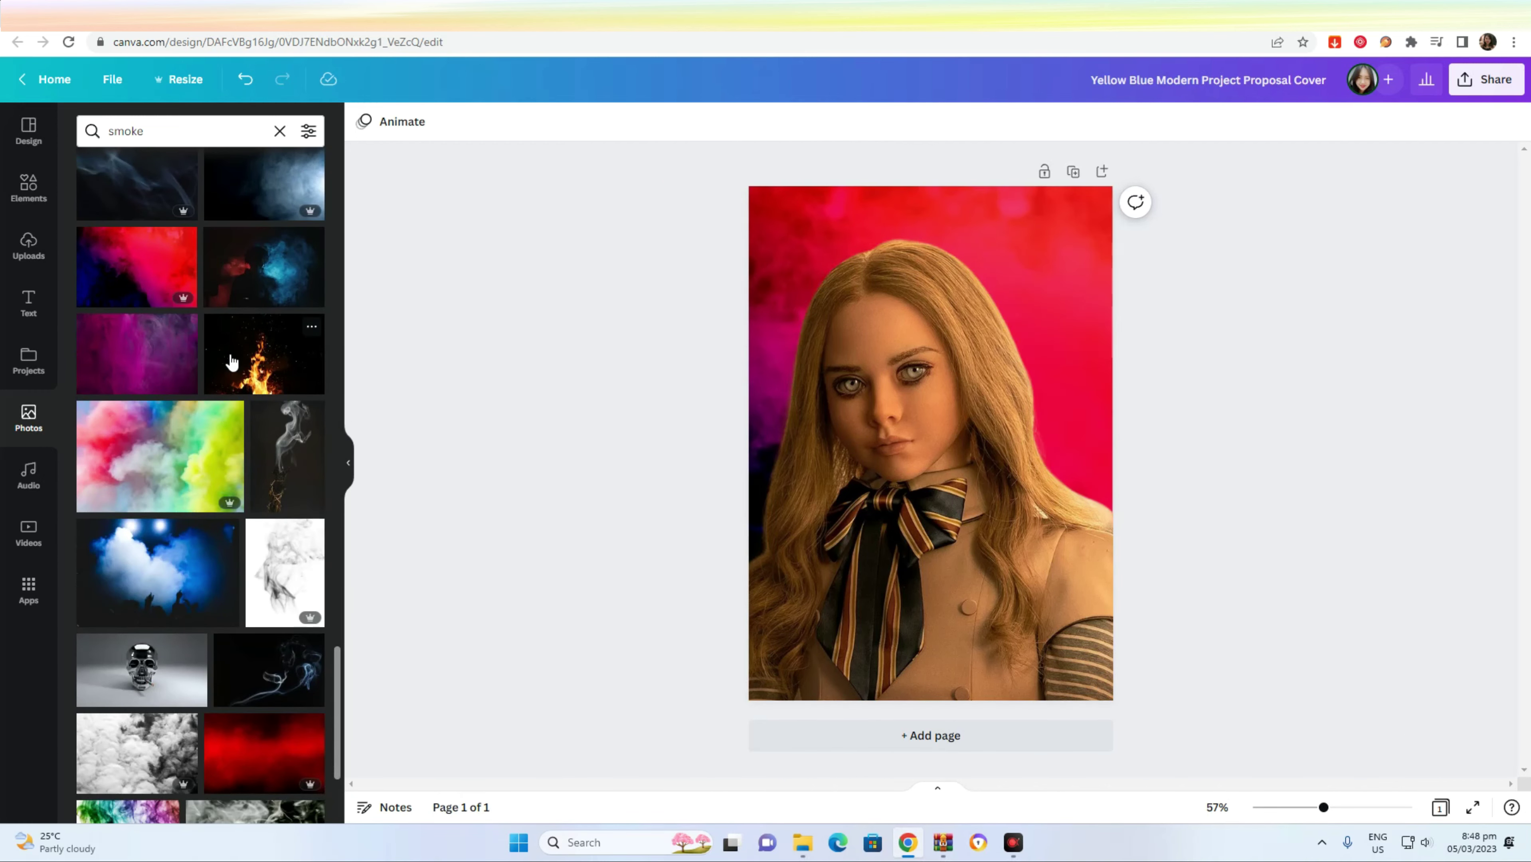
- Try a photo of thin smoke on white as the page background
scroll(229, 360, "down", 4)
scroll(233, 358, "down", 5)
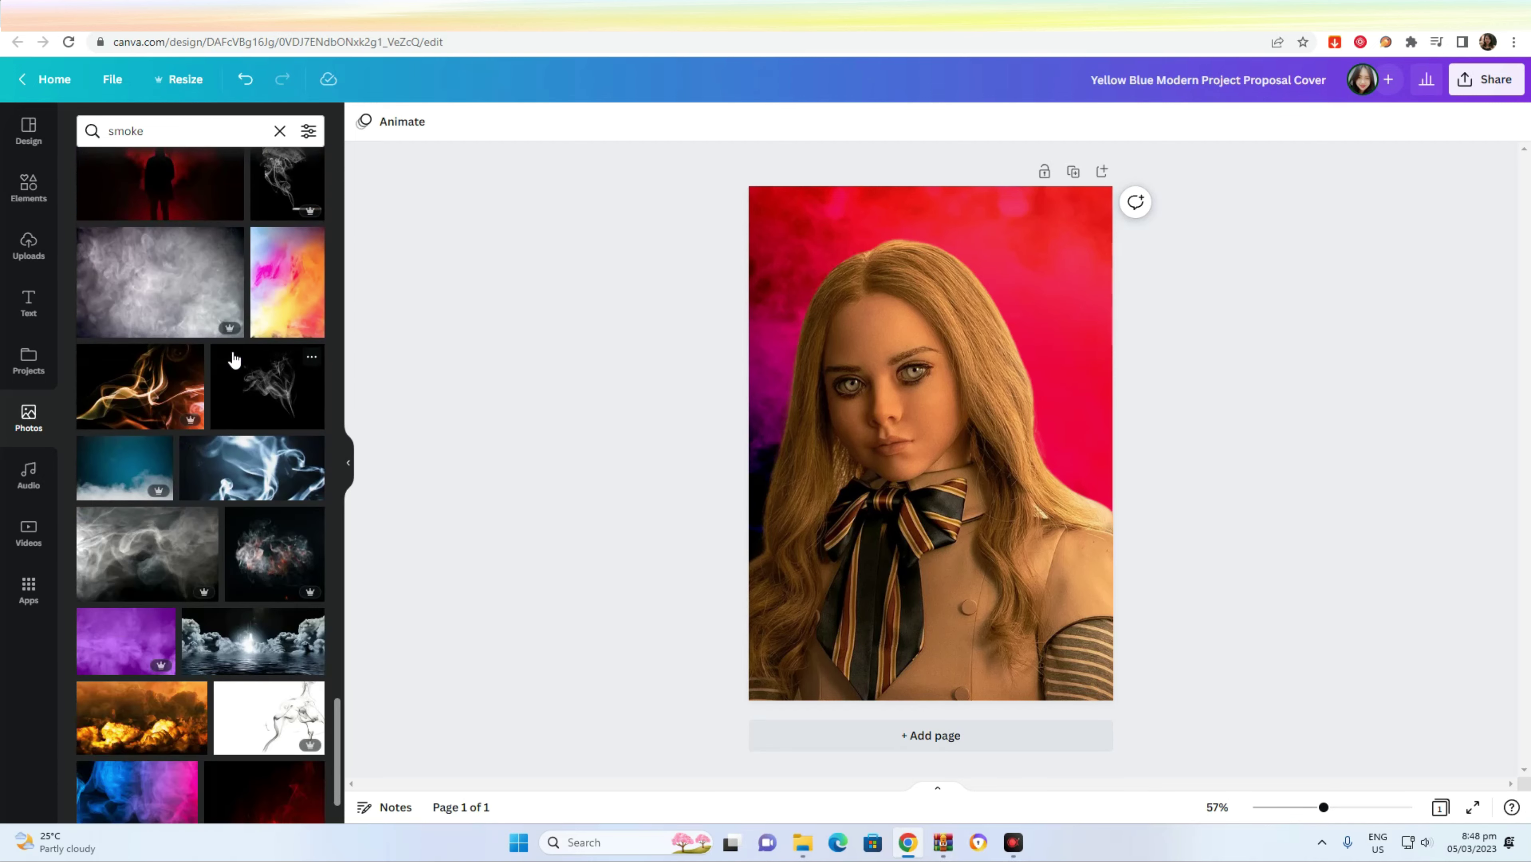
scroll(232, 355, "down", 5)
left_click_drag(232, 355, 779, 232)
scroll(235, 362, "down", 8)
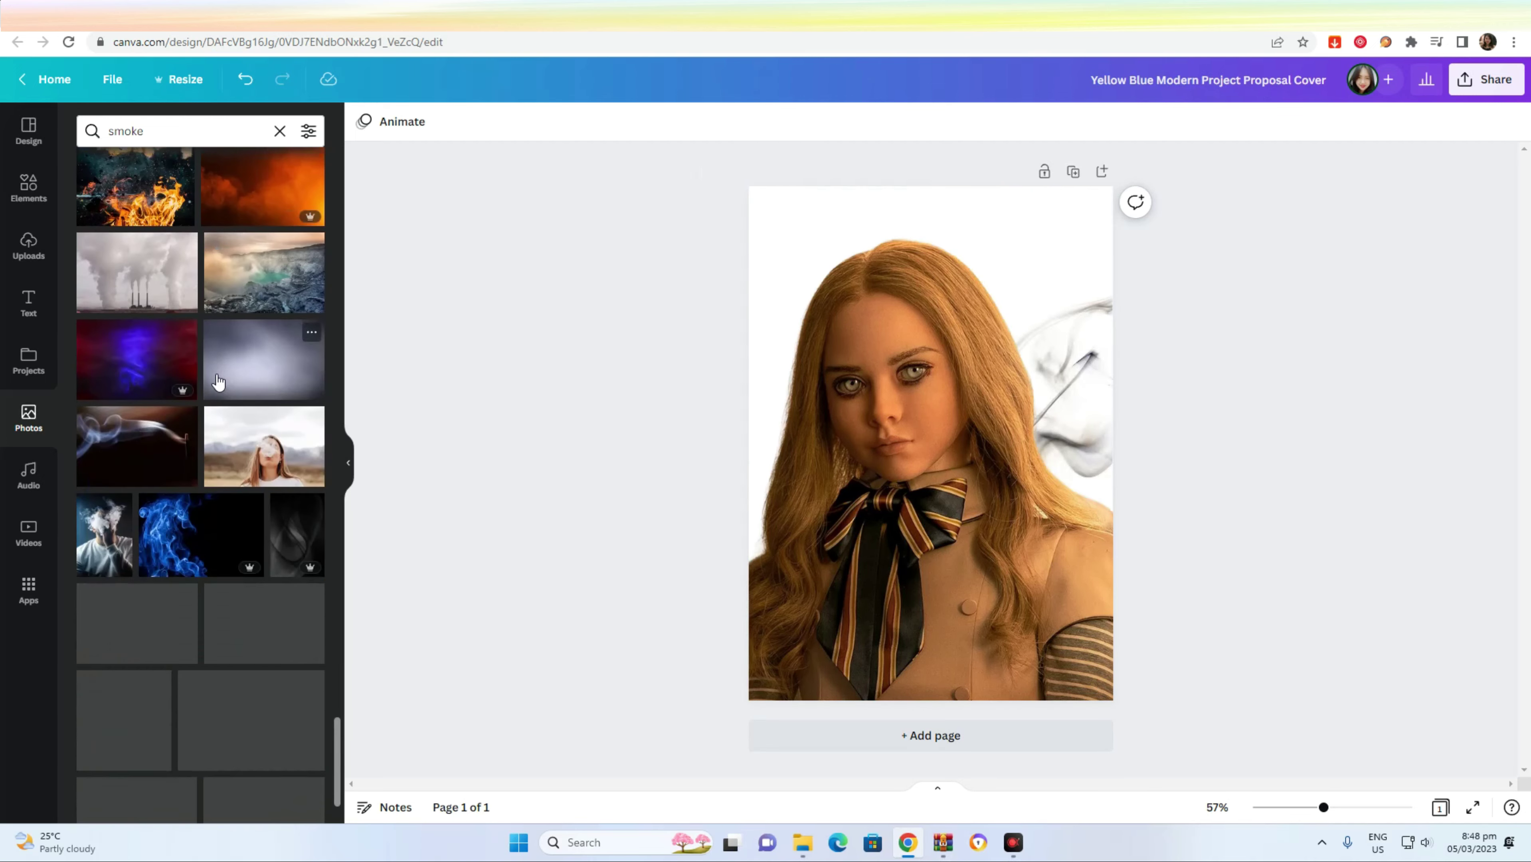
- Search the elements for "smoke"
left_click(169, 129)
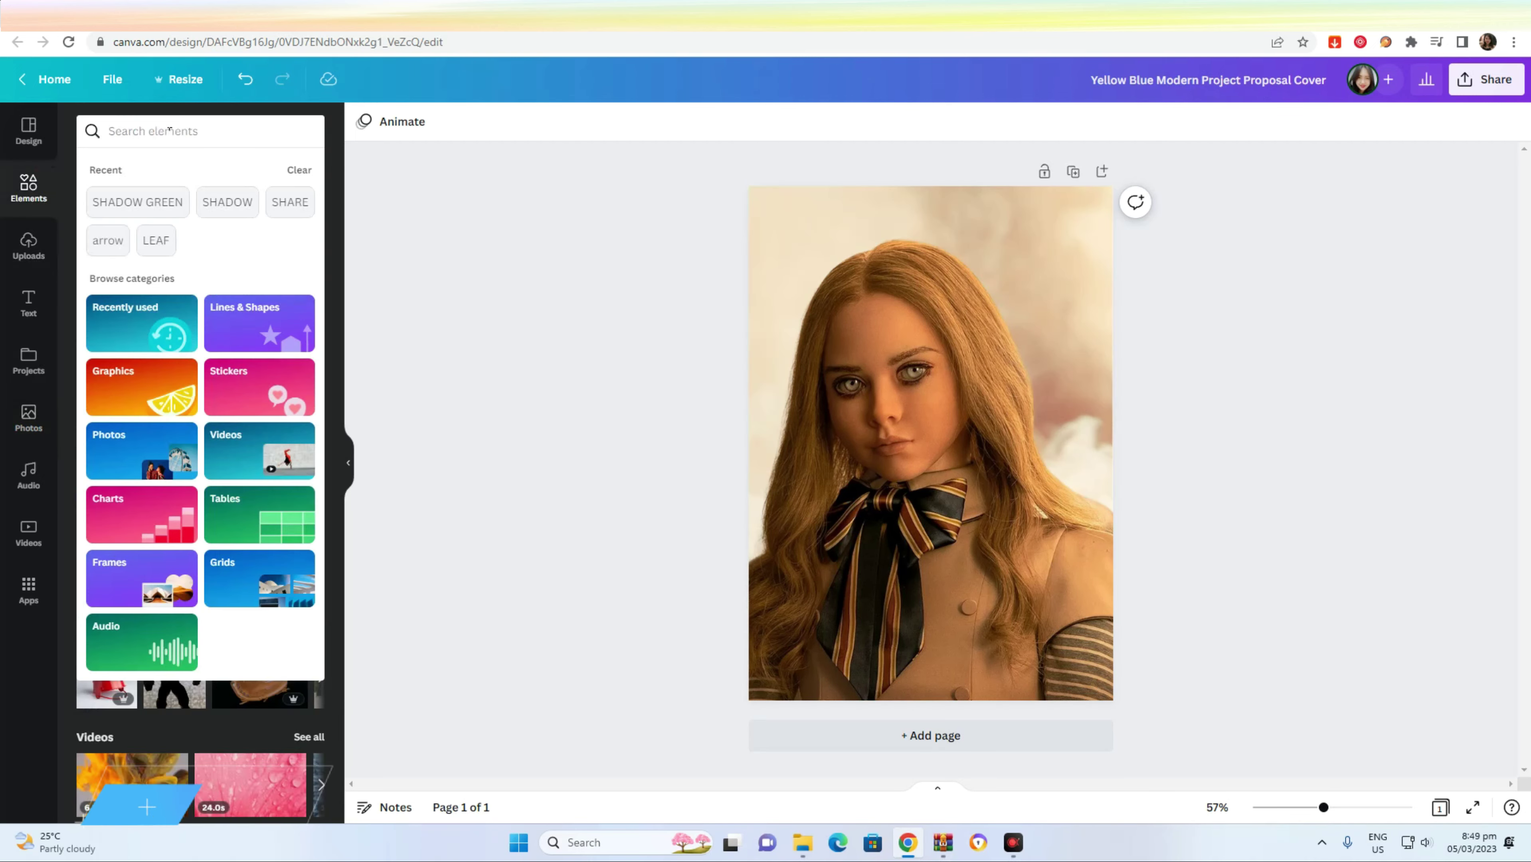
type("smoke")
key("Return")
- Try the first wispy smoke graphic over the figure's shoulder, and delete it
left_click(119, 297)
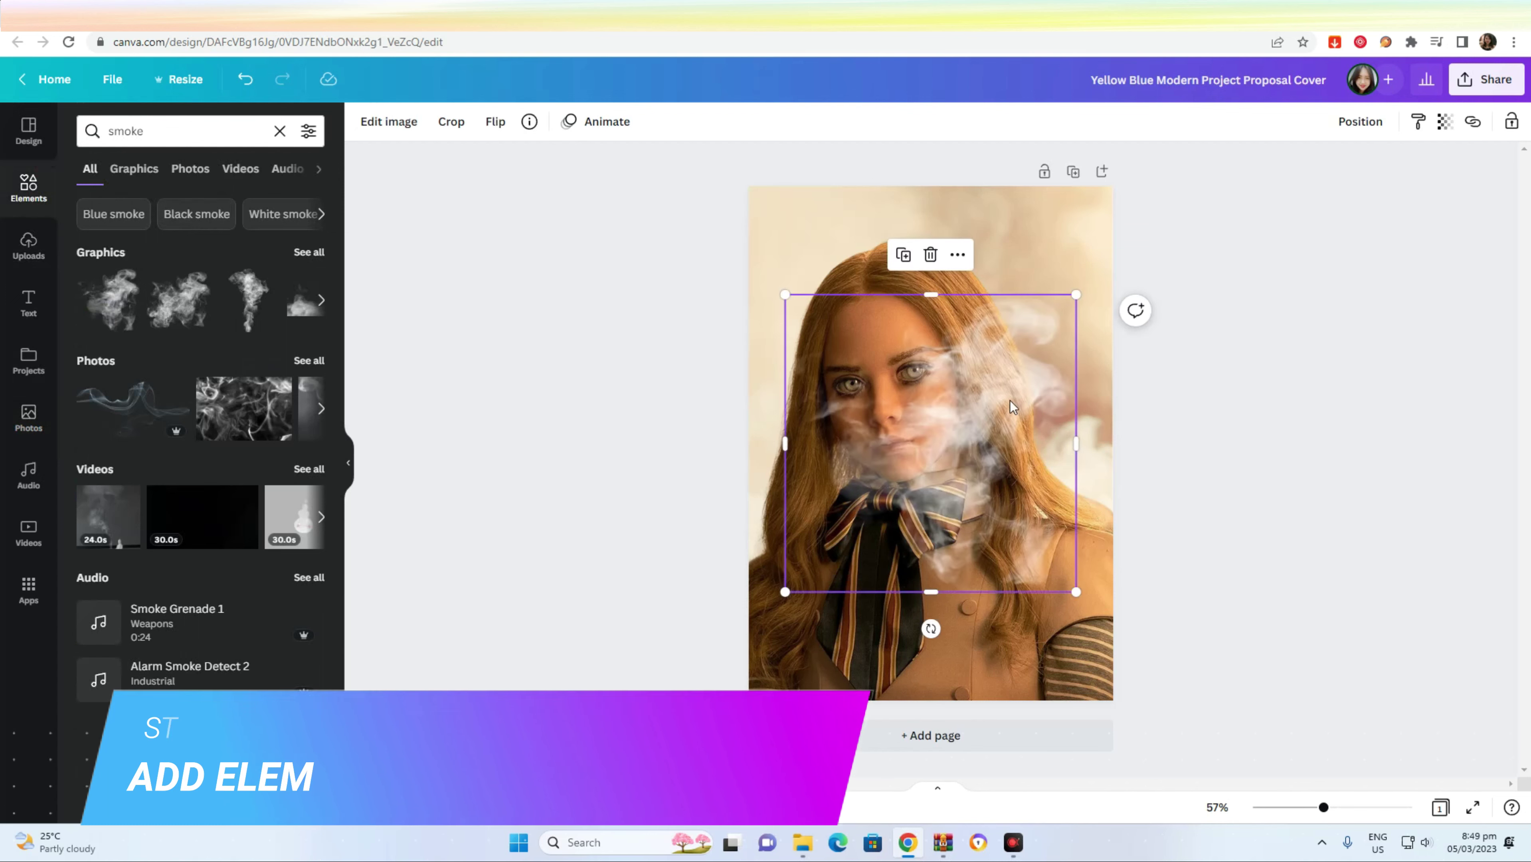
left_click_drag(1008, 411, 1086, 539)
left_click_drag(863, 420, 852, 411)
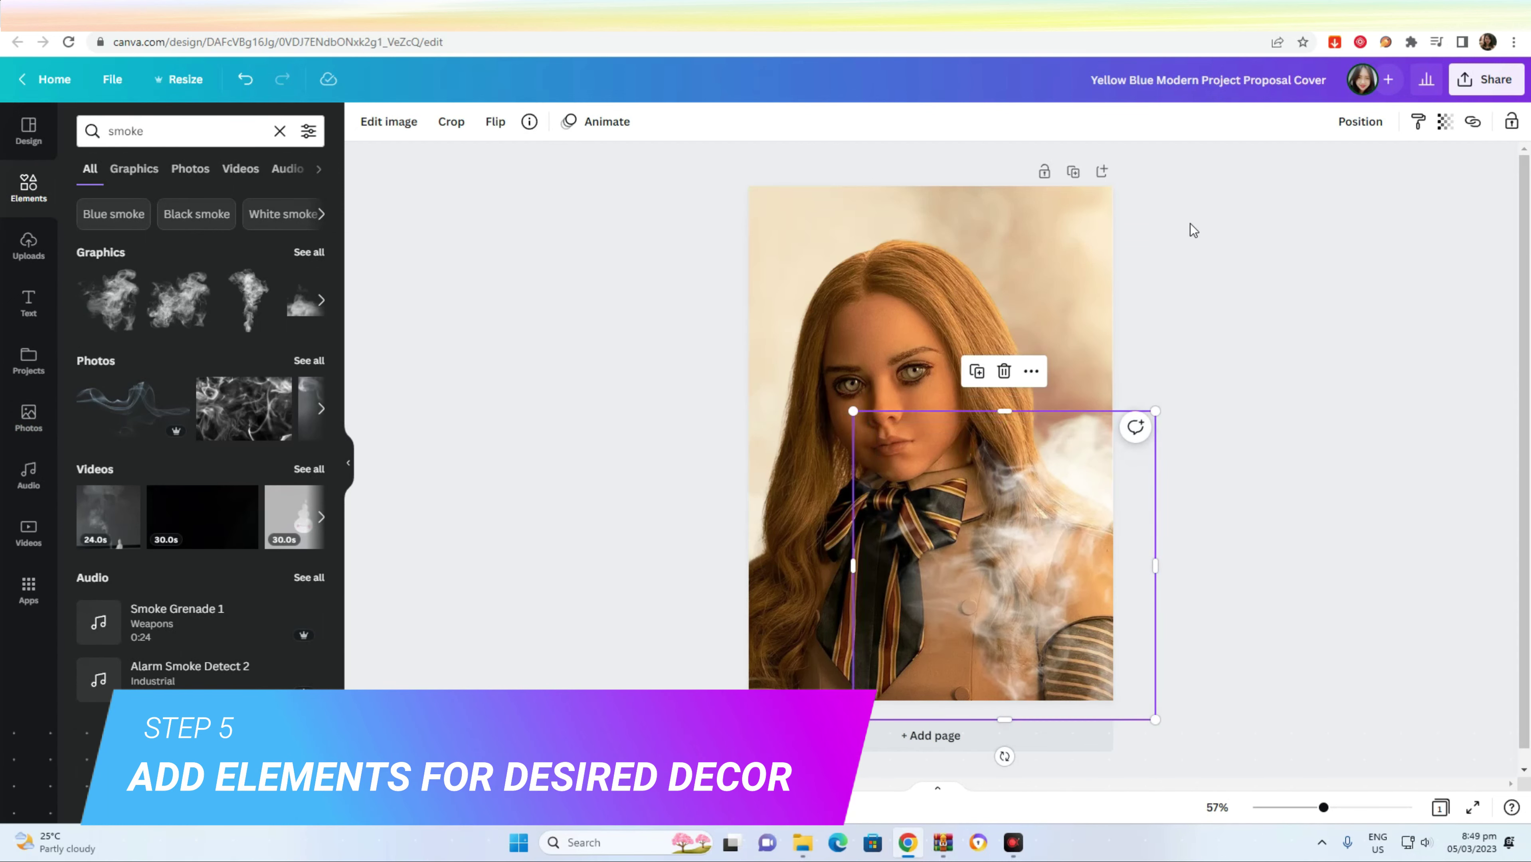
key("Delete")
- Add the low smoke bank graphic and enlarge it across the lower part of the page
left_click(290, 312)
left_click_drag(785, 515, 259, 658)
left_click_drag(1060, 620, 1159, 610)
left_click(1221, 447)
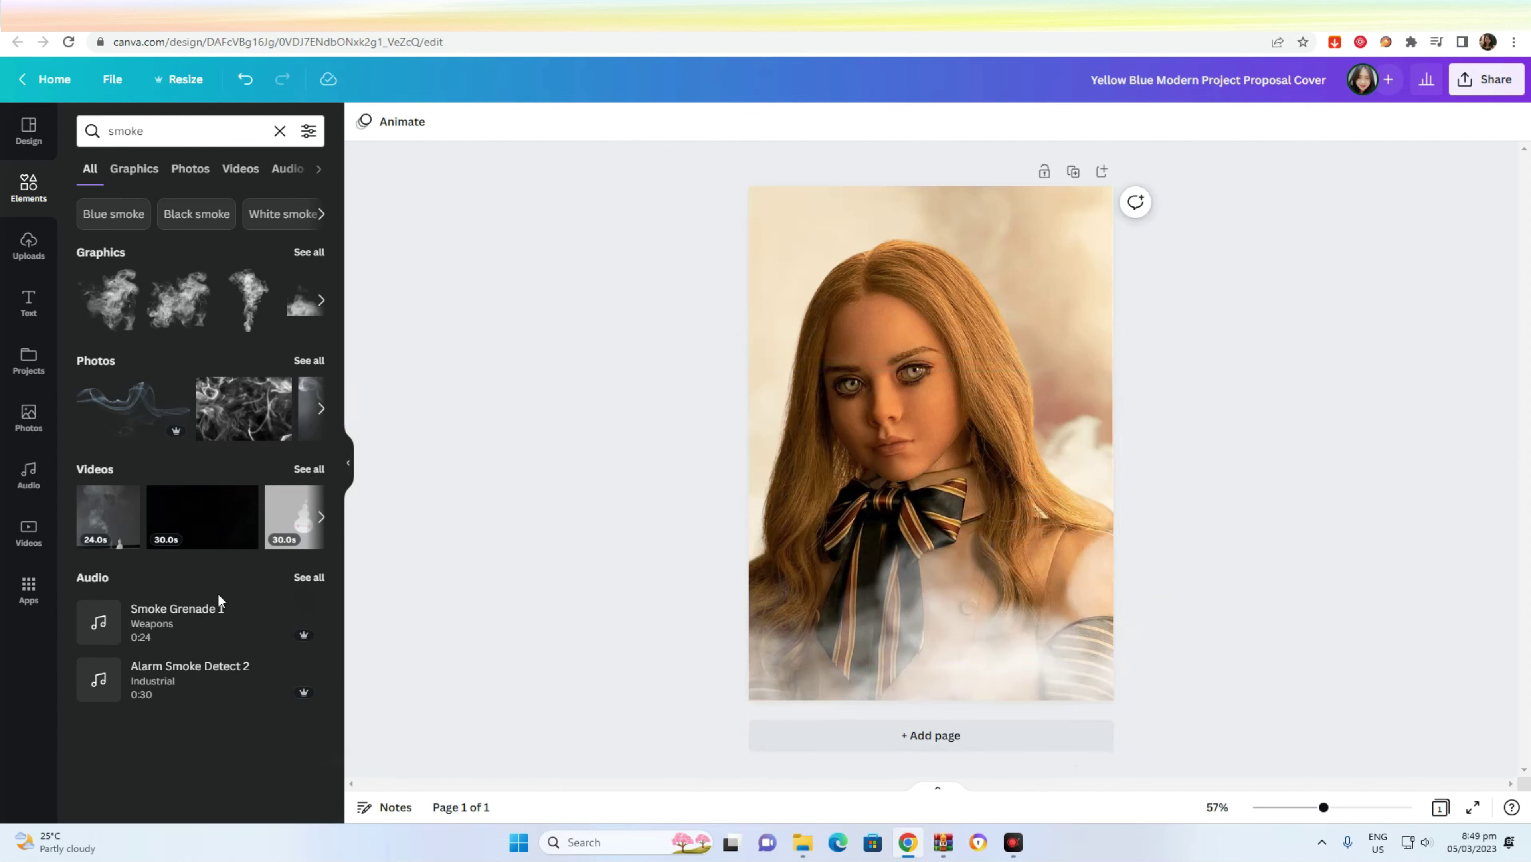
- Limit the smoke results to graphics, add the wide smoke bank, enlarge it, and move it over the page's upper left
left_click(133, 169)
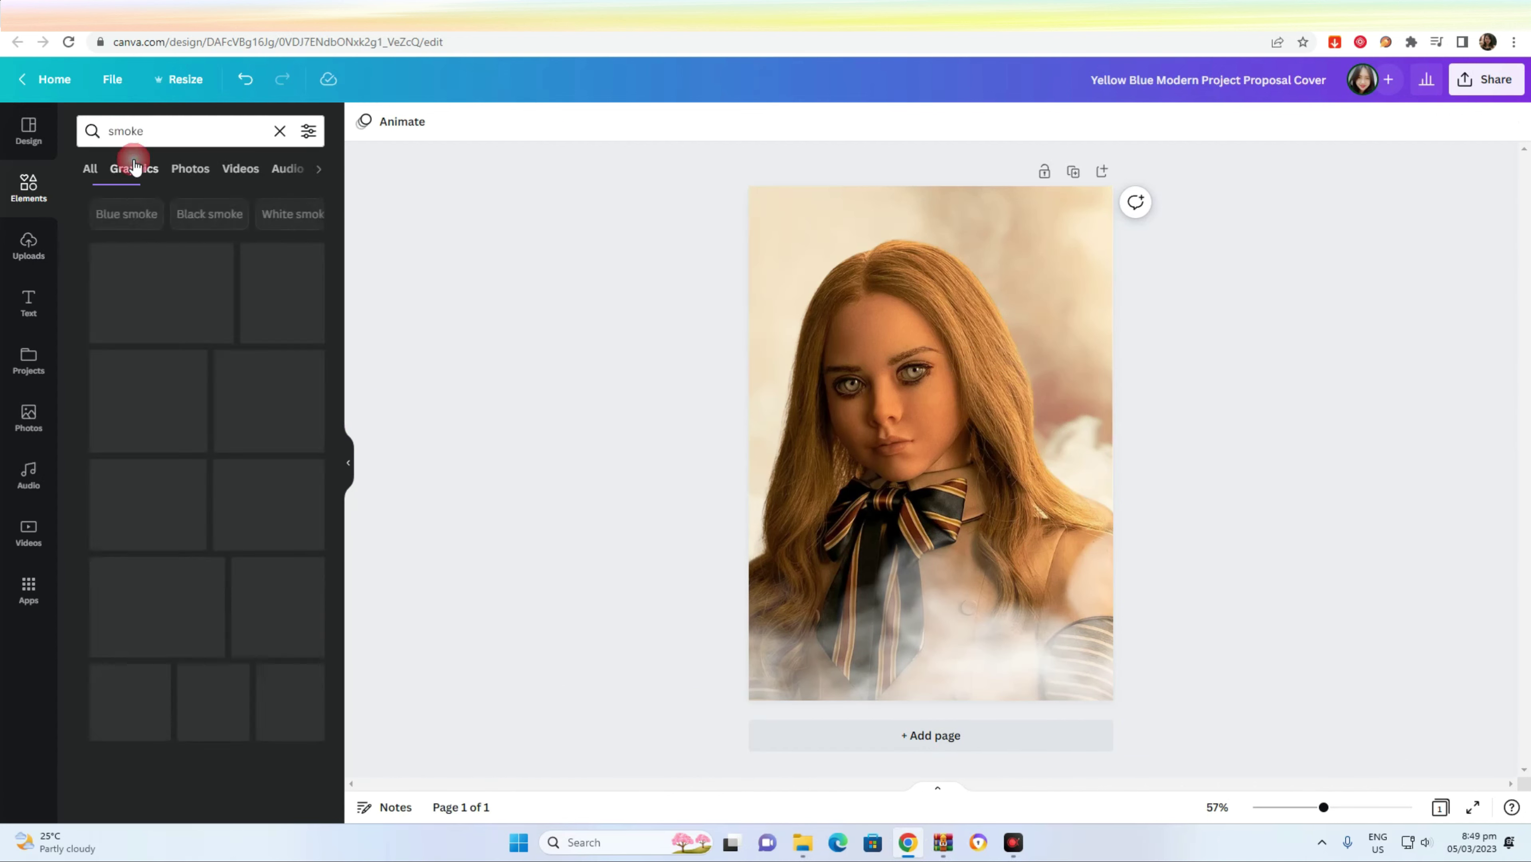
scroll(280, 551, "down", 5)
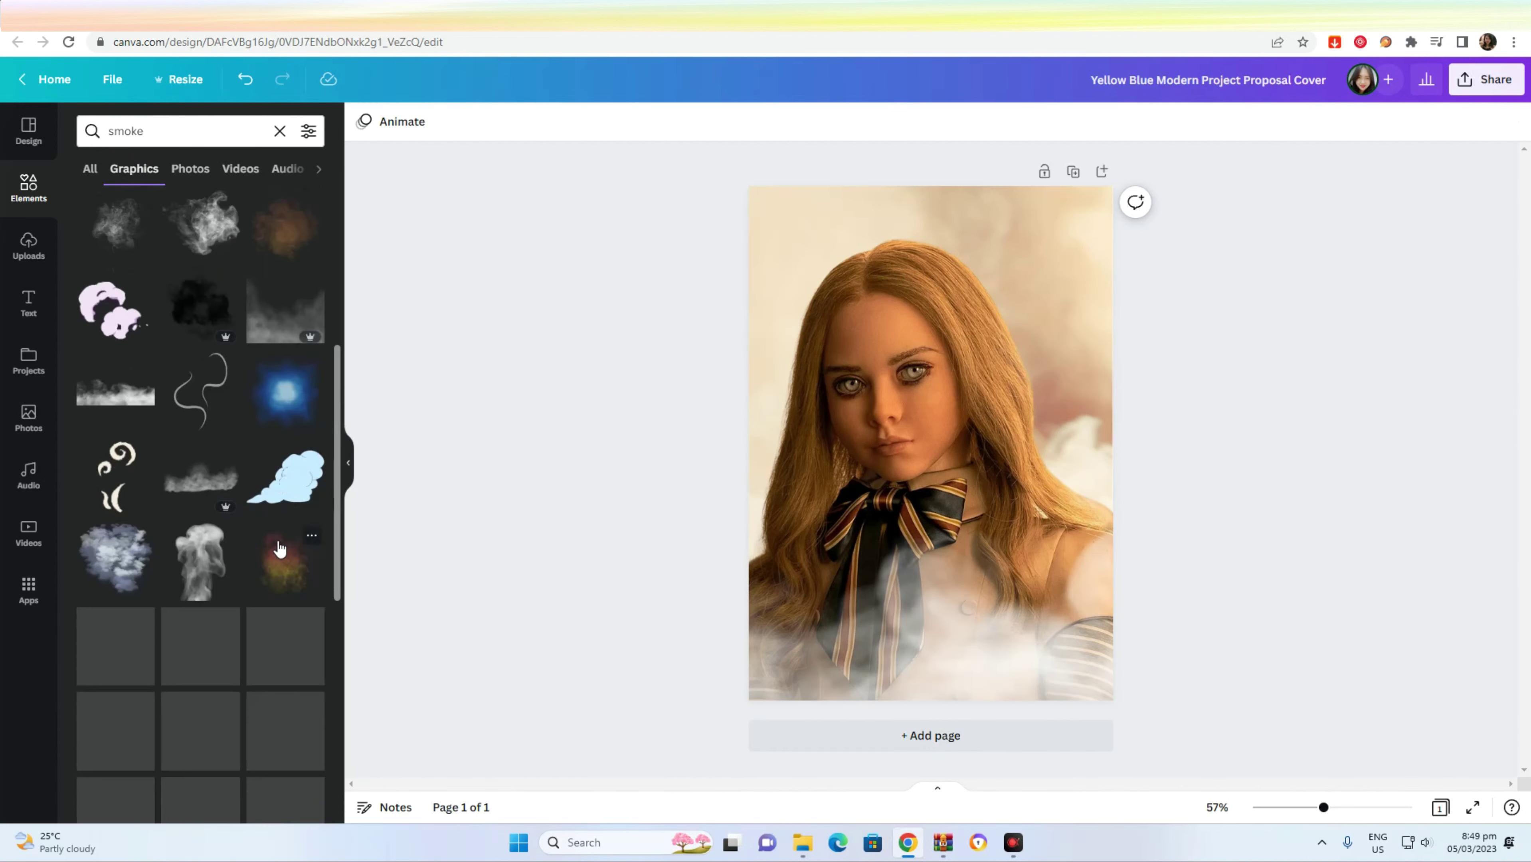
left_click(198, 478)
left_click_drag(1003, 473, 1462, 664)
left_click_drag(1237, 552, 808, 286)
- Flip the upper smoke graphic and make it slightly smaller
left_click(492, 124)
left_click(519, 195)
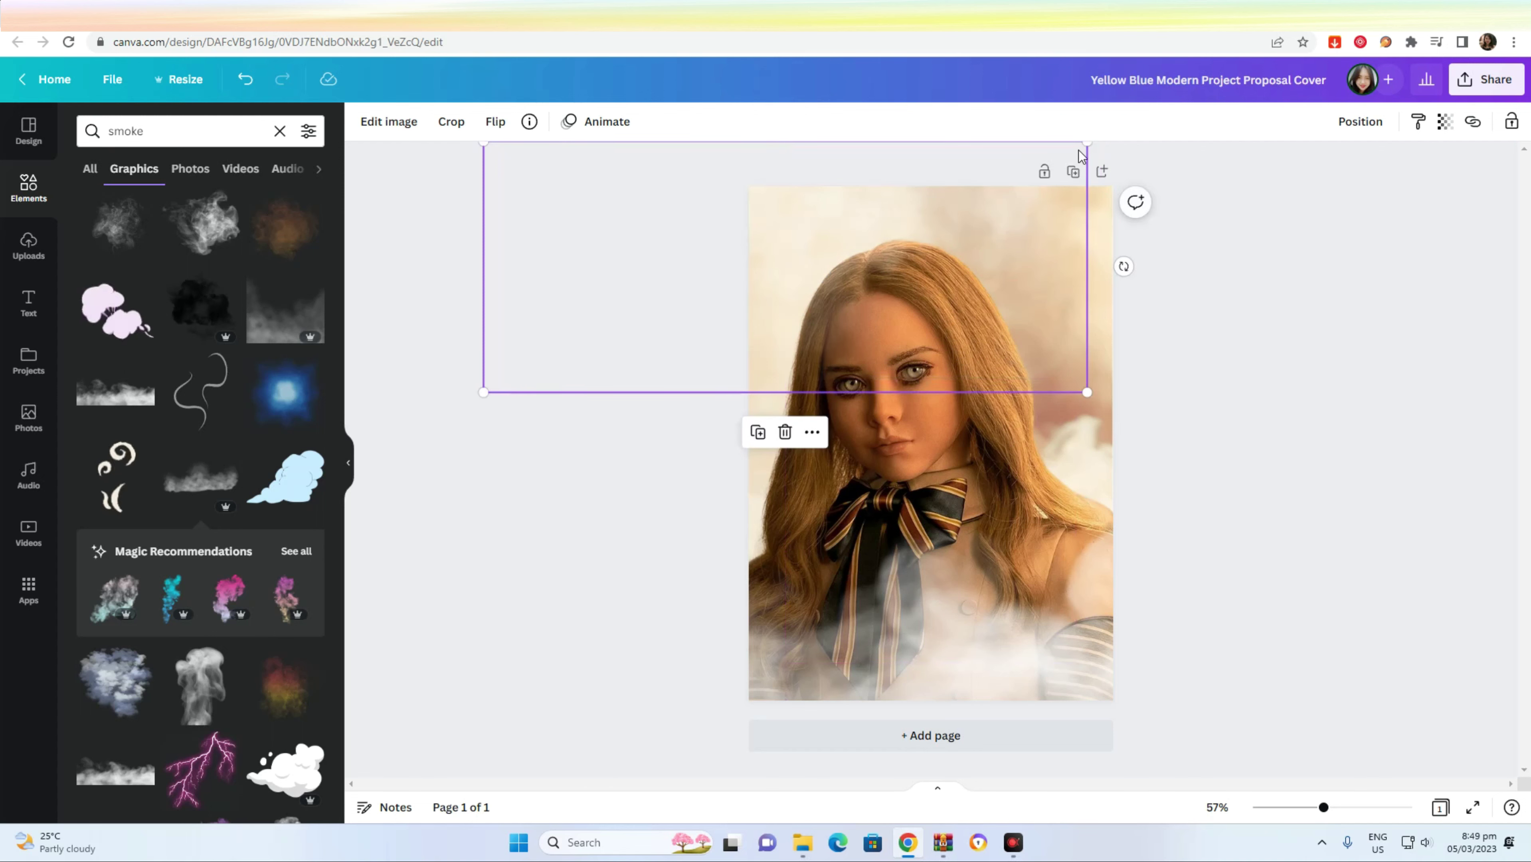
left_click_drag(1086, 146, 1055, 155)
left_click(1190, 426)
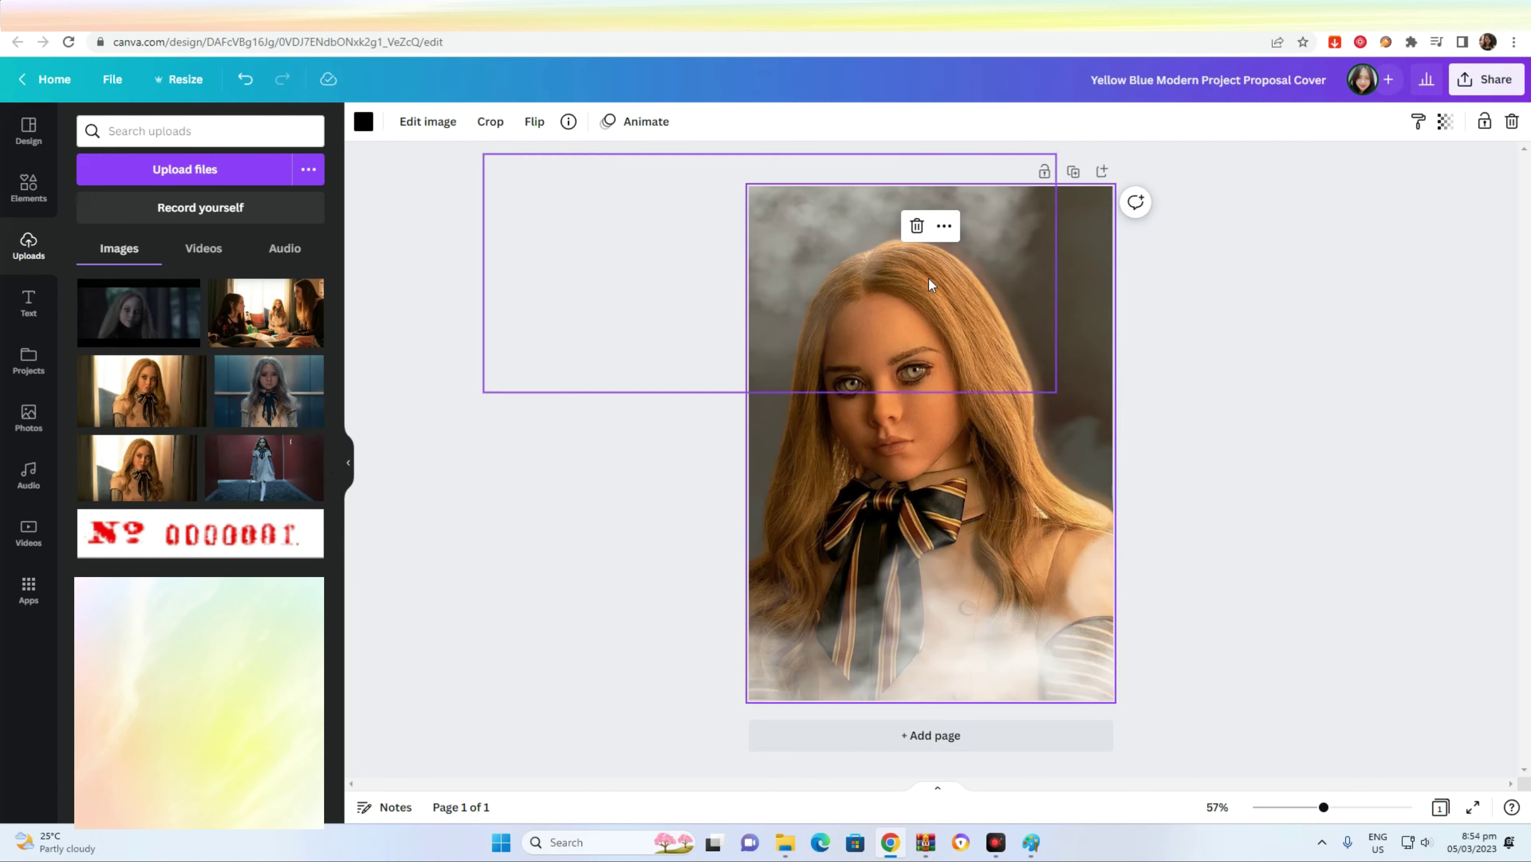
- Replace the page background with the dark misty forest photo, found by searching the photos for "forest"
key("Delete")
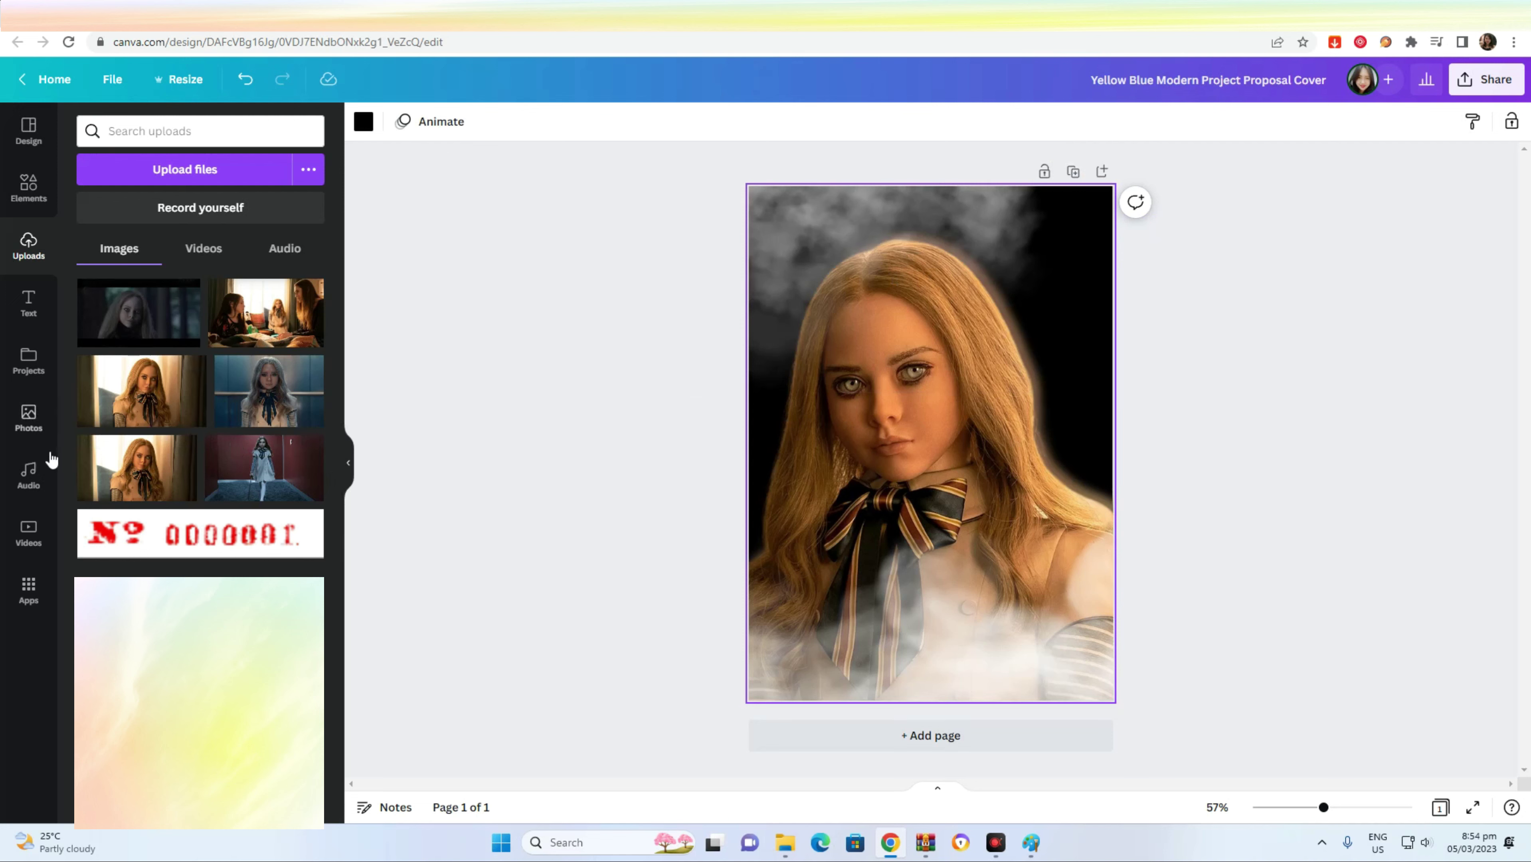
left_click(52, 415)
left_click(84, 117)
type("forest")
key("Return")
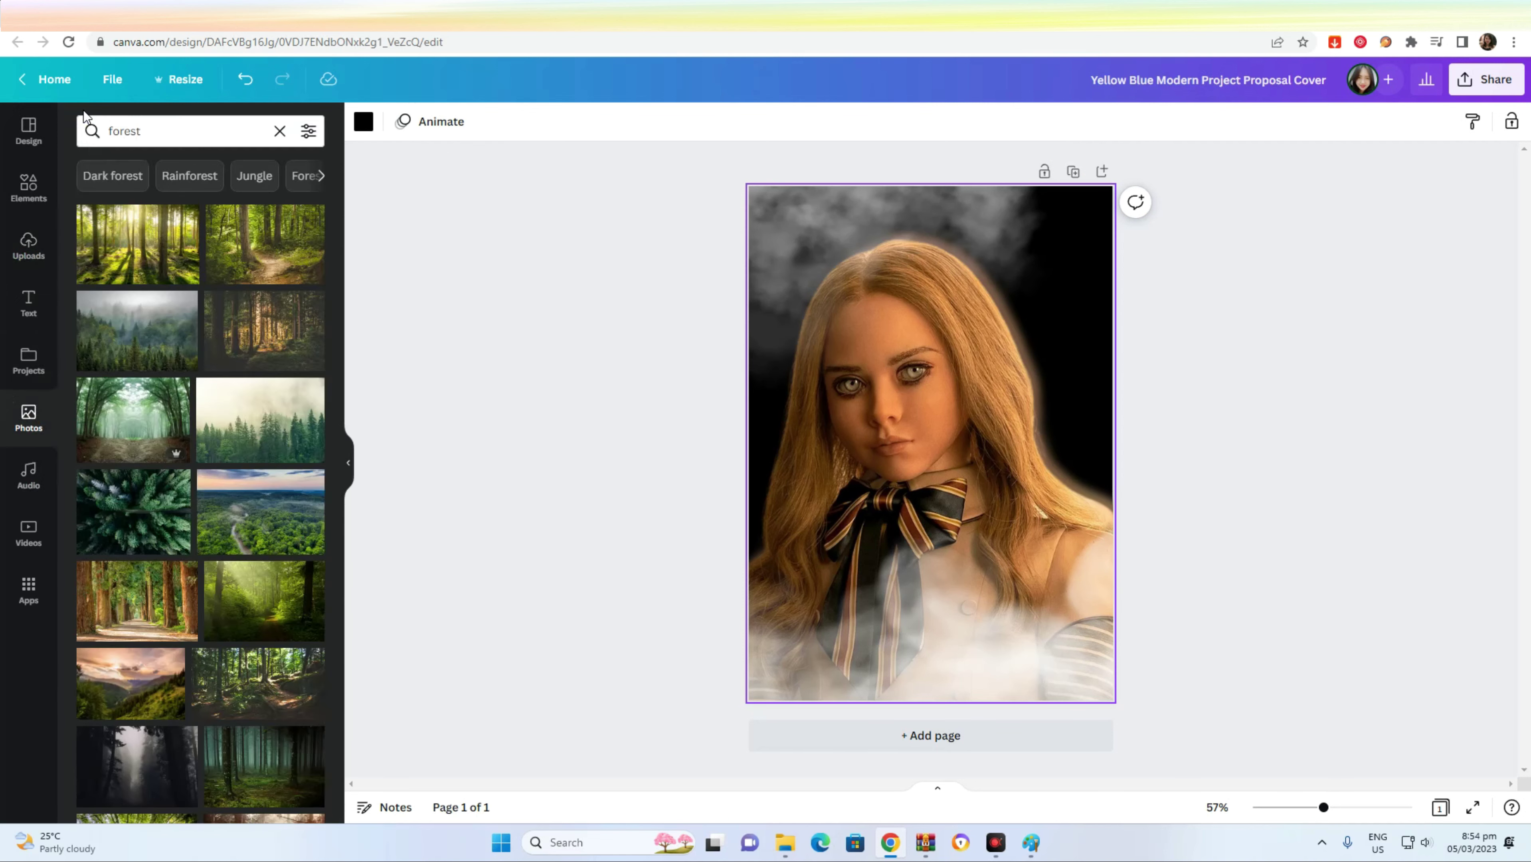
scroll(150, 700, "down", 1)
left_click_drag(150, 701, 1085, 204)
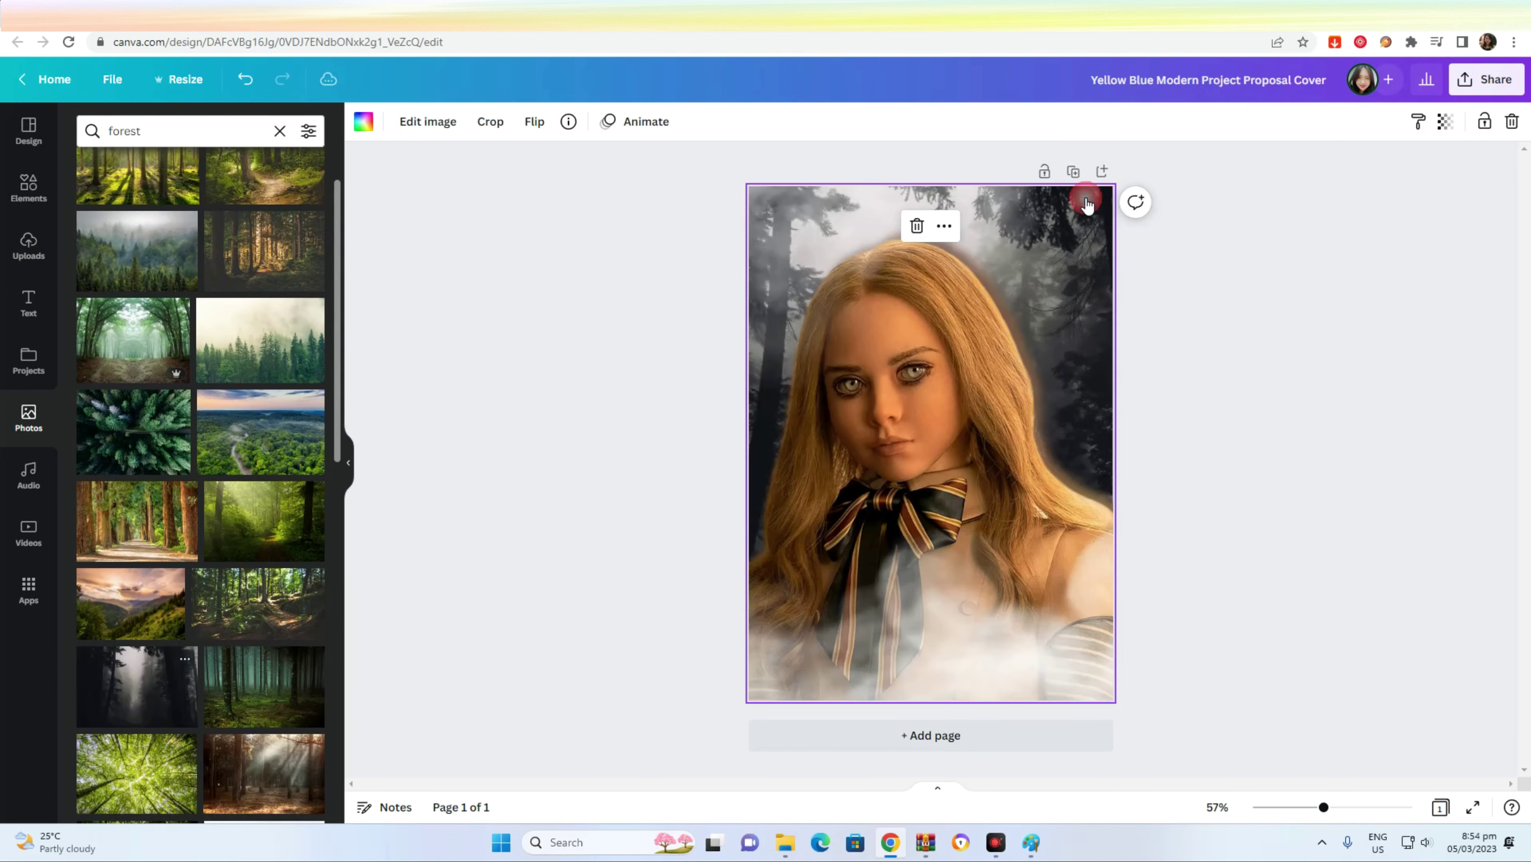
- Crop the forest background to an enlarged section of the dark trees on the photo's right side
left_click_drag(1323, 807, 1303, 807)
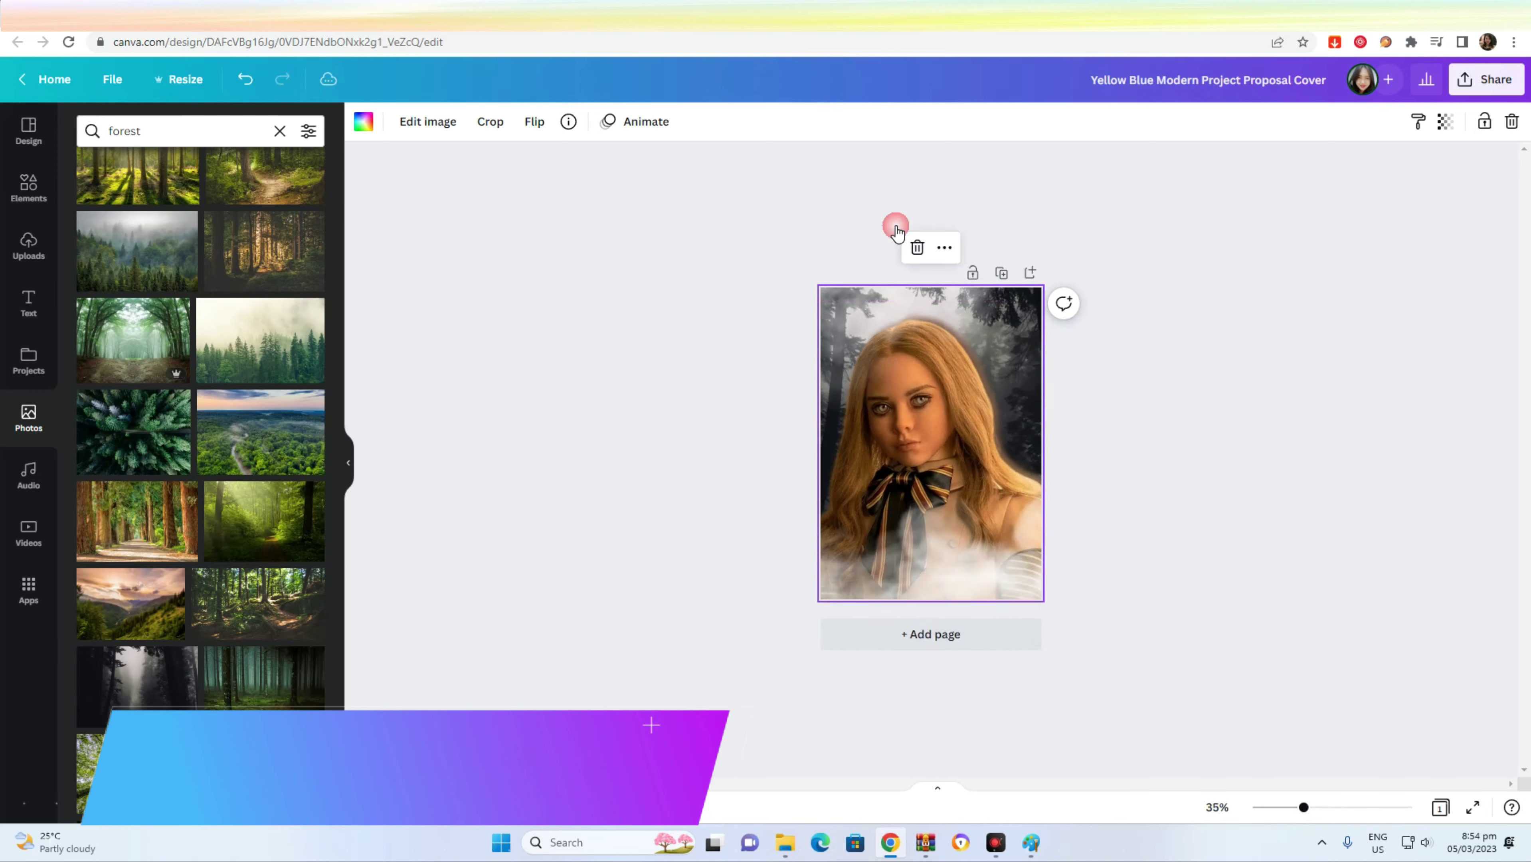
left_click(490, 122)
left_click_drag(1168, 286, 1498, 44)
left_click_drag(800, 257, 344, 392)
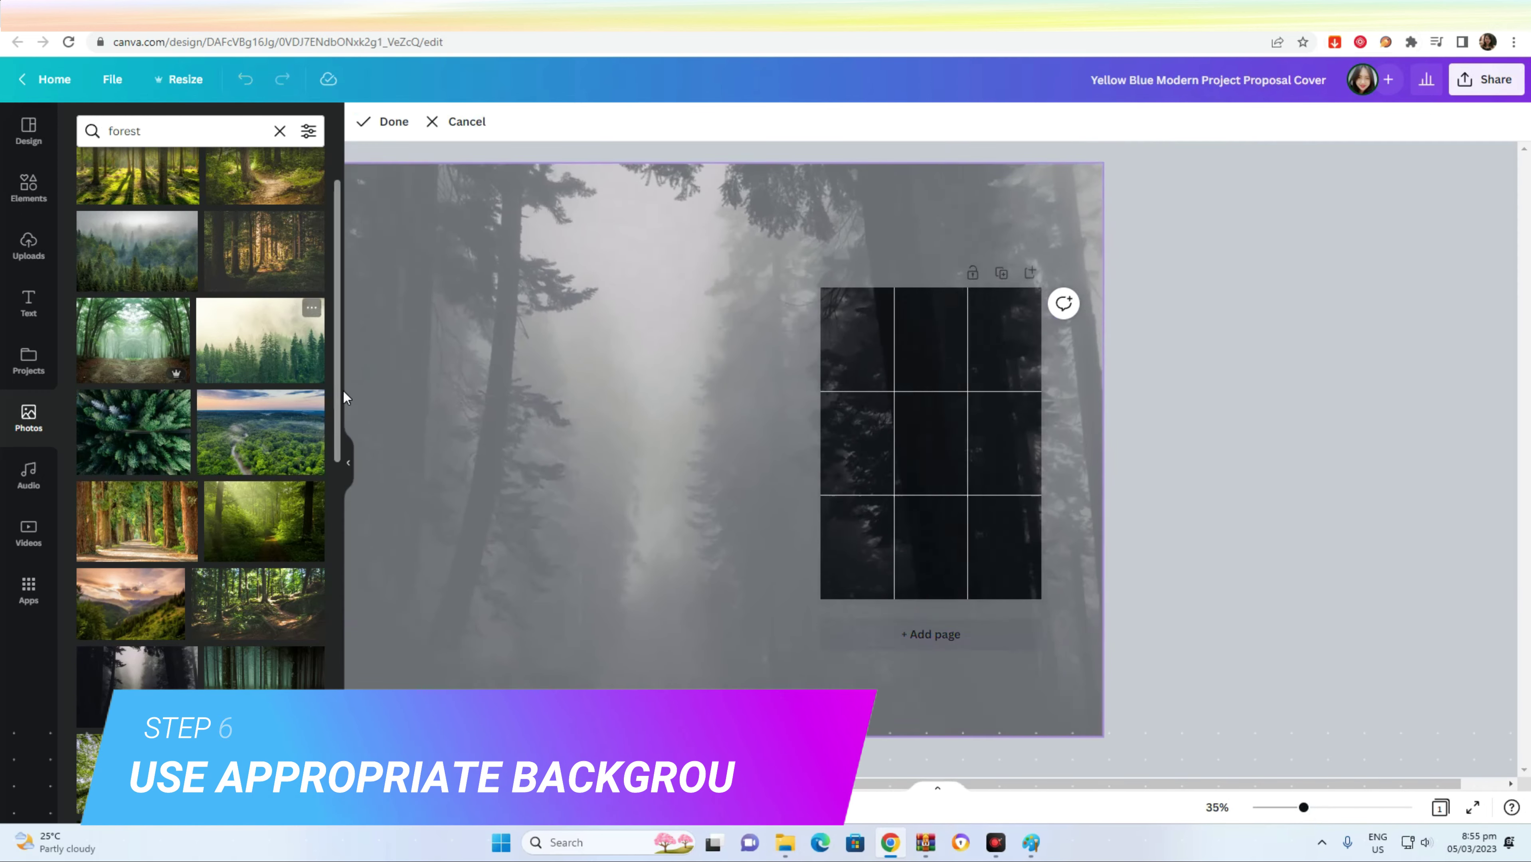
left_click(391, 123)
left_click(1138, 519)
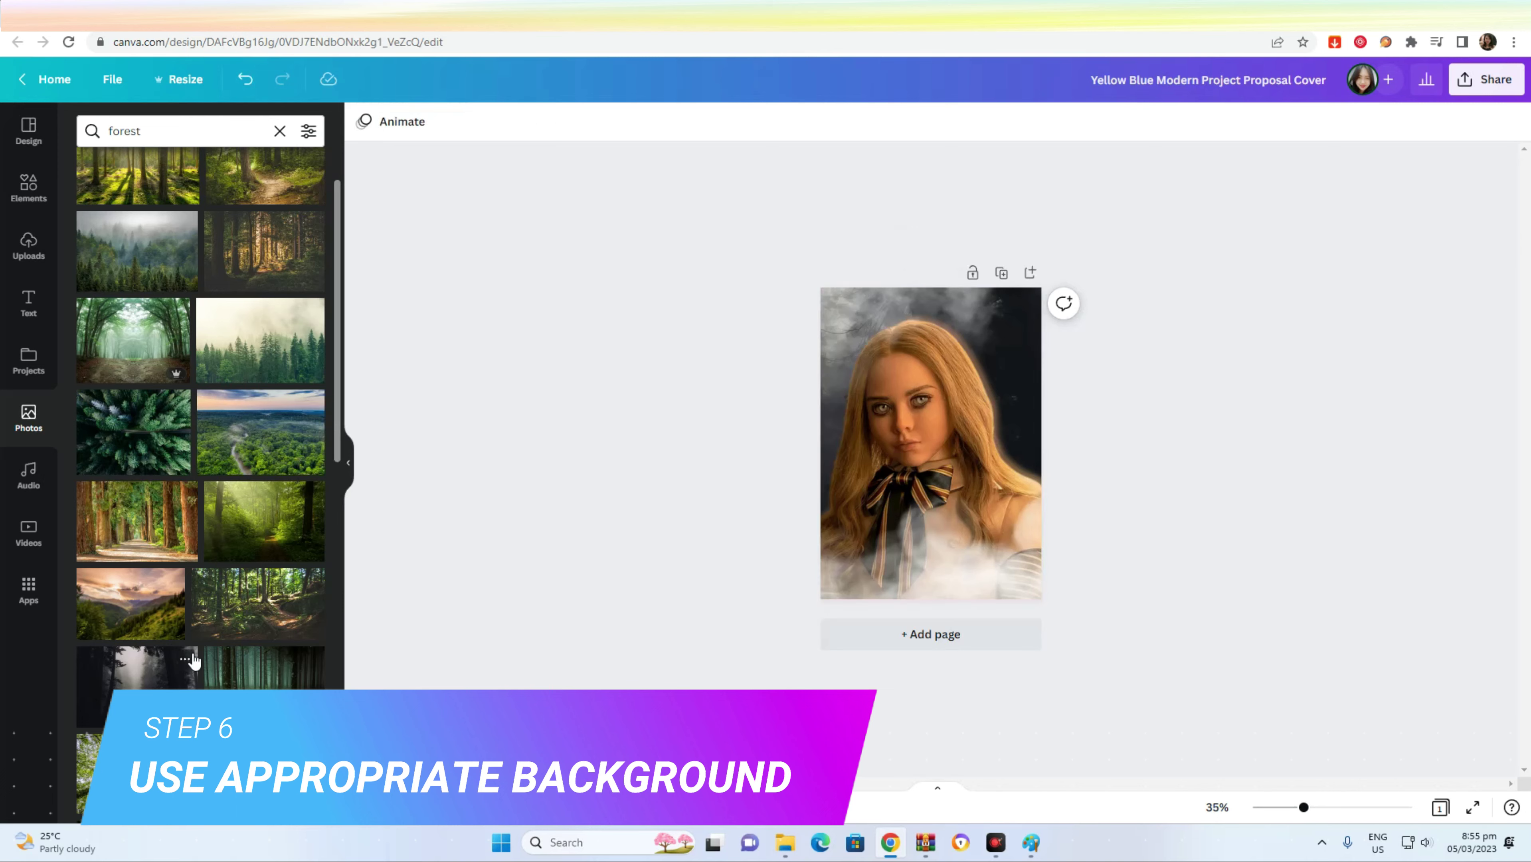
- Set the portrait's saturation to -54
scroll(213, 644, "down", 5)
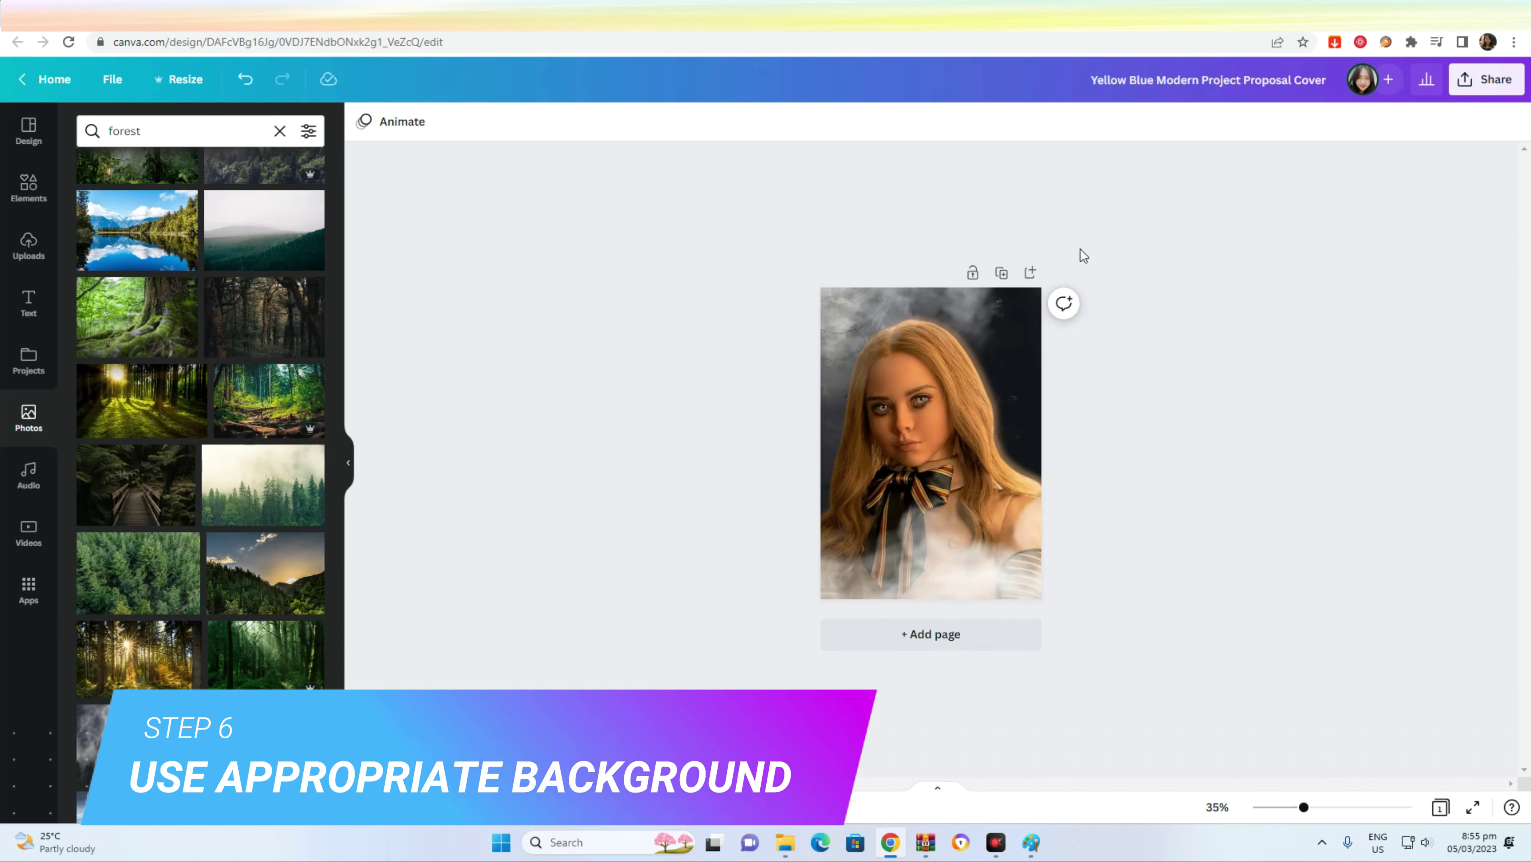
left_click_drag(1303, 807, 1327, 807)
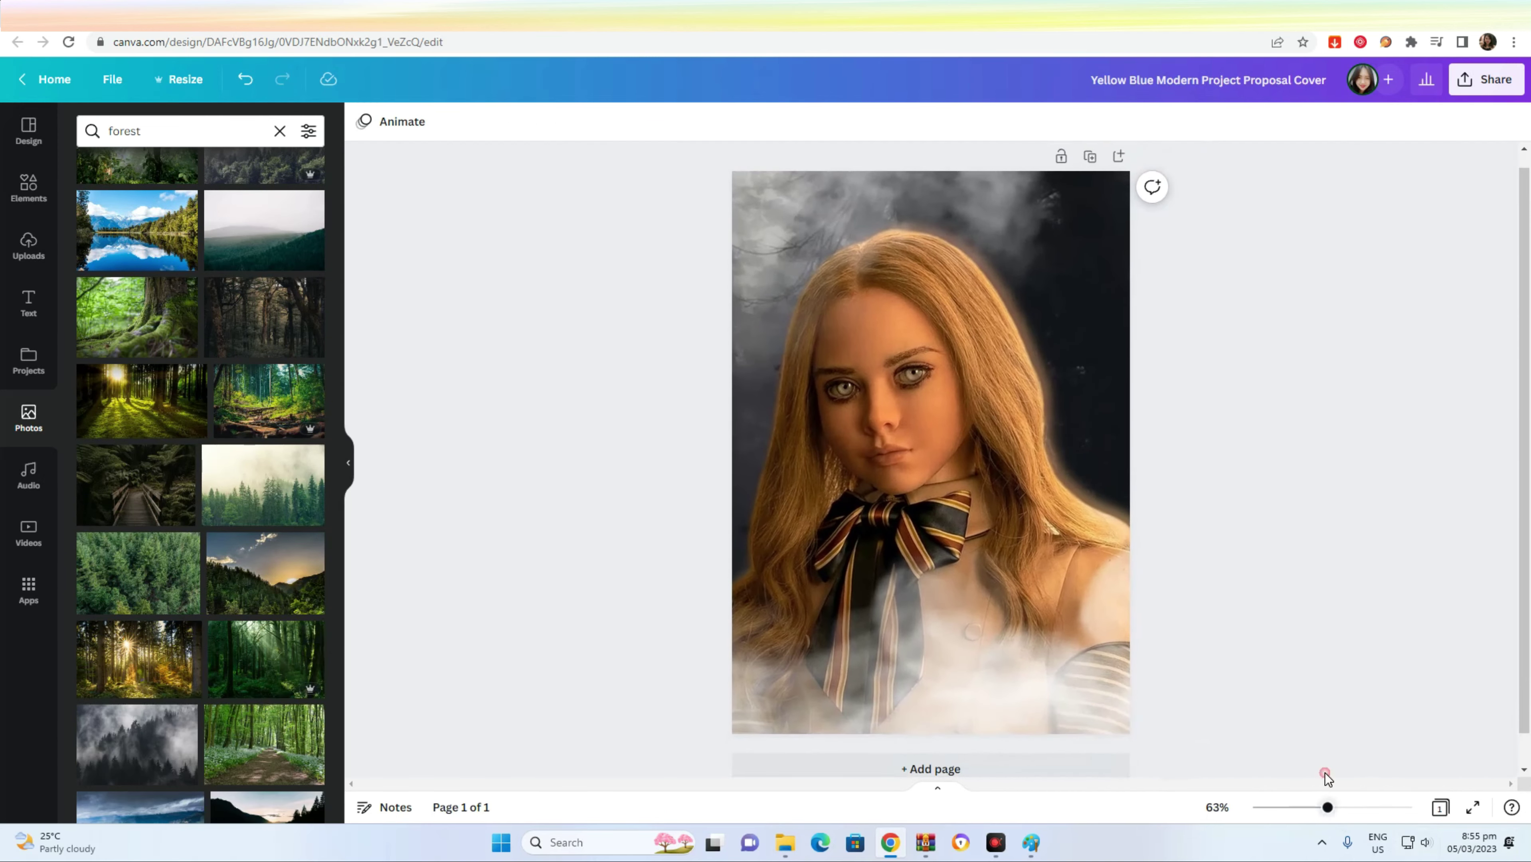
left_click(954, 426)
left_click(389, 121)
mouse_move(199, 542)
left_mouse_down()
mouse_move(128, 550)
mouse_move(188, 540)
mouse_move(199, 557)
left_mouse_up()
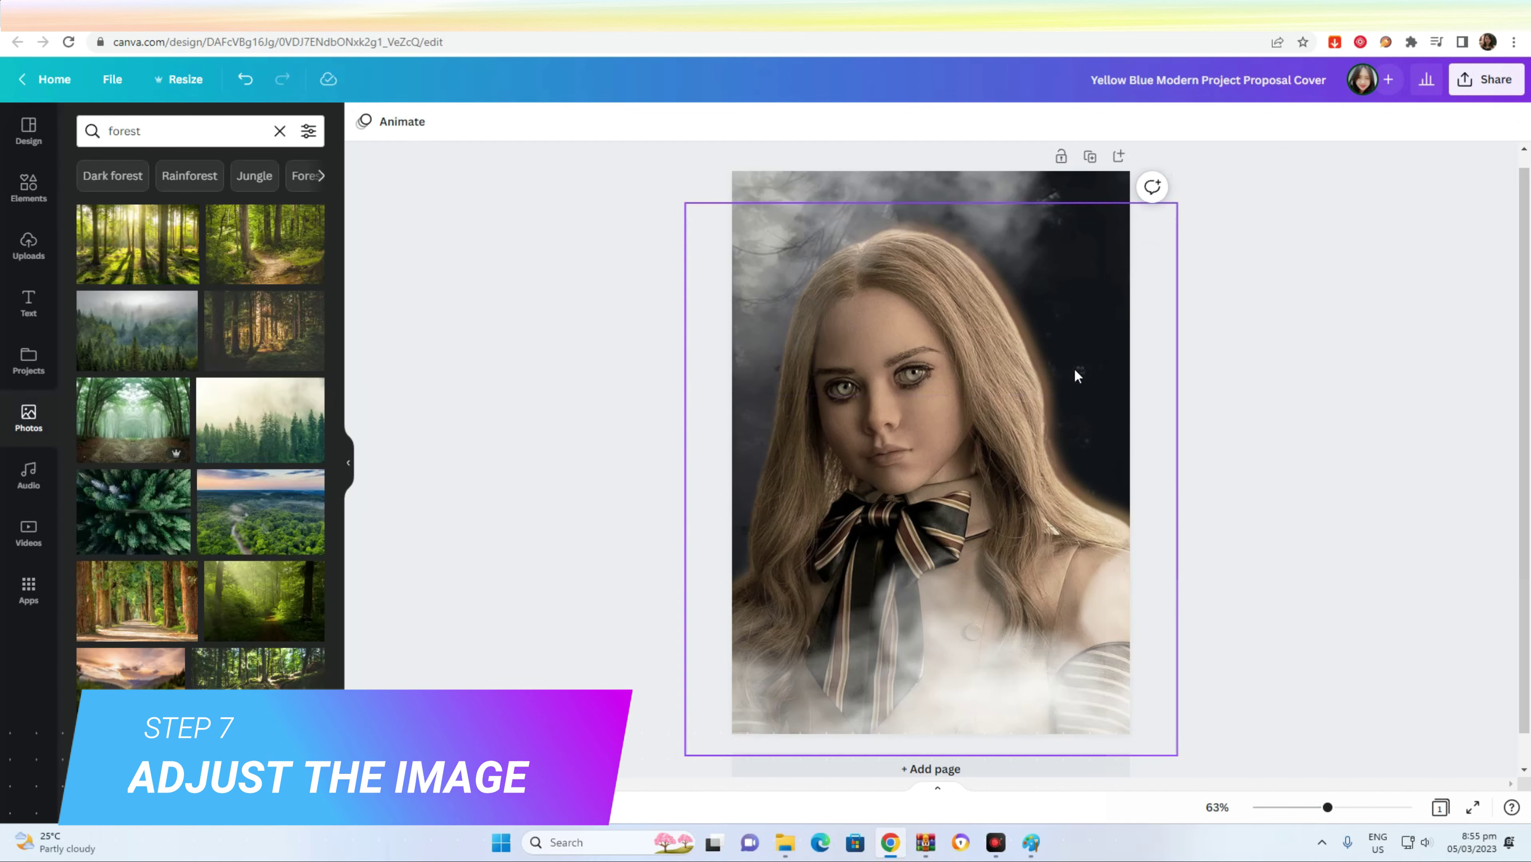
- Align the two stacked portrait layers and resize them together so the figure stands large toward the page's right side
mouse_move(1073, 367)
left_mouse_down()
mouse_move(1062, 341)
mouse_move(1088, 356)
left_mouse_up()
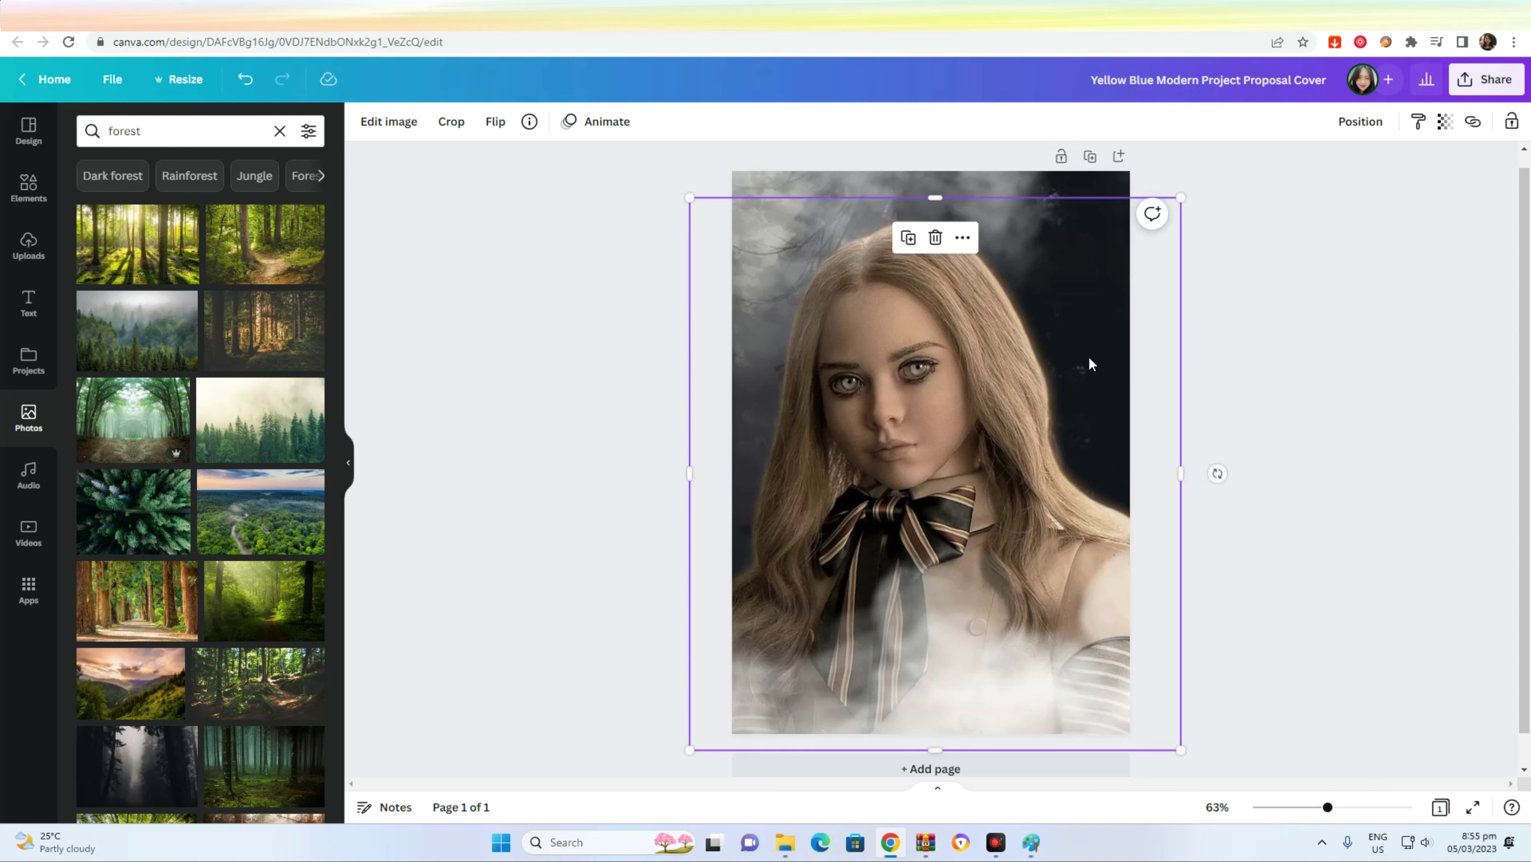
left_click(654, 437)
left_click_drag(655, 437, 778, 423)
left_click_drag(692, 197, 754, 265)
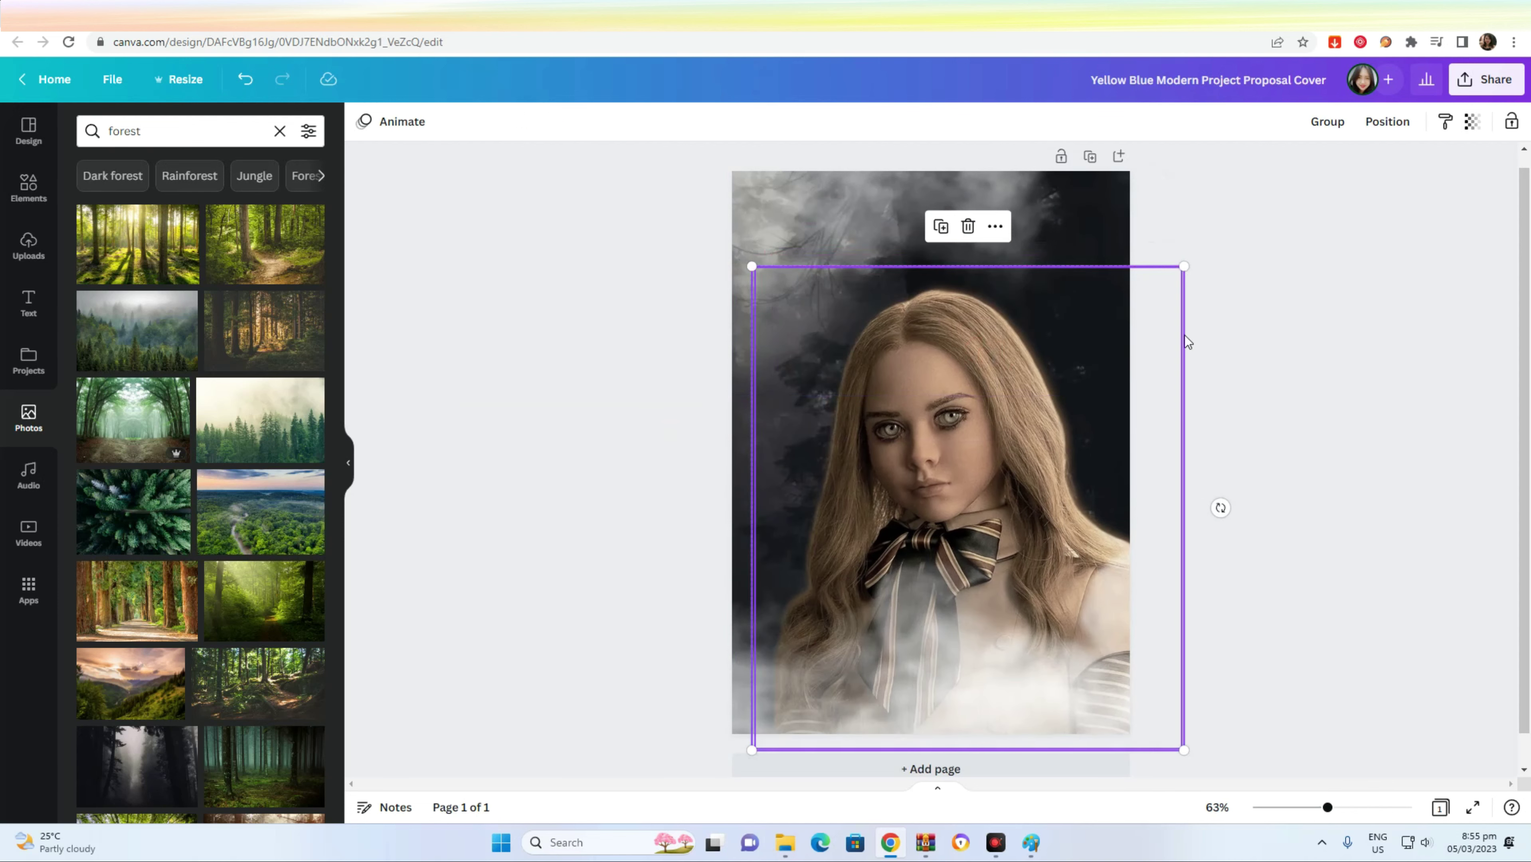
left_click_drag(1184, 266, 1307, 218)
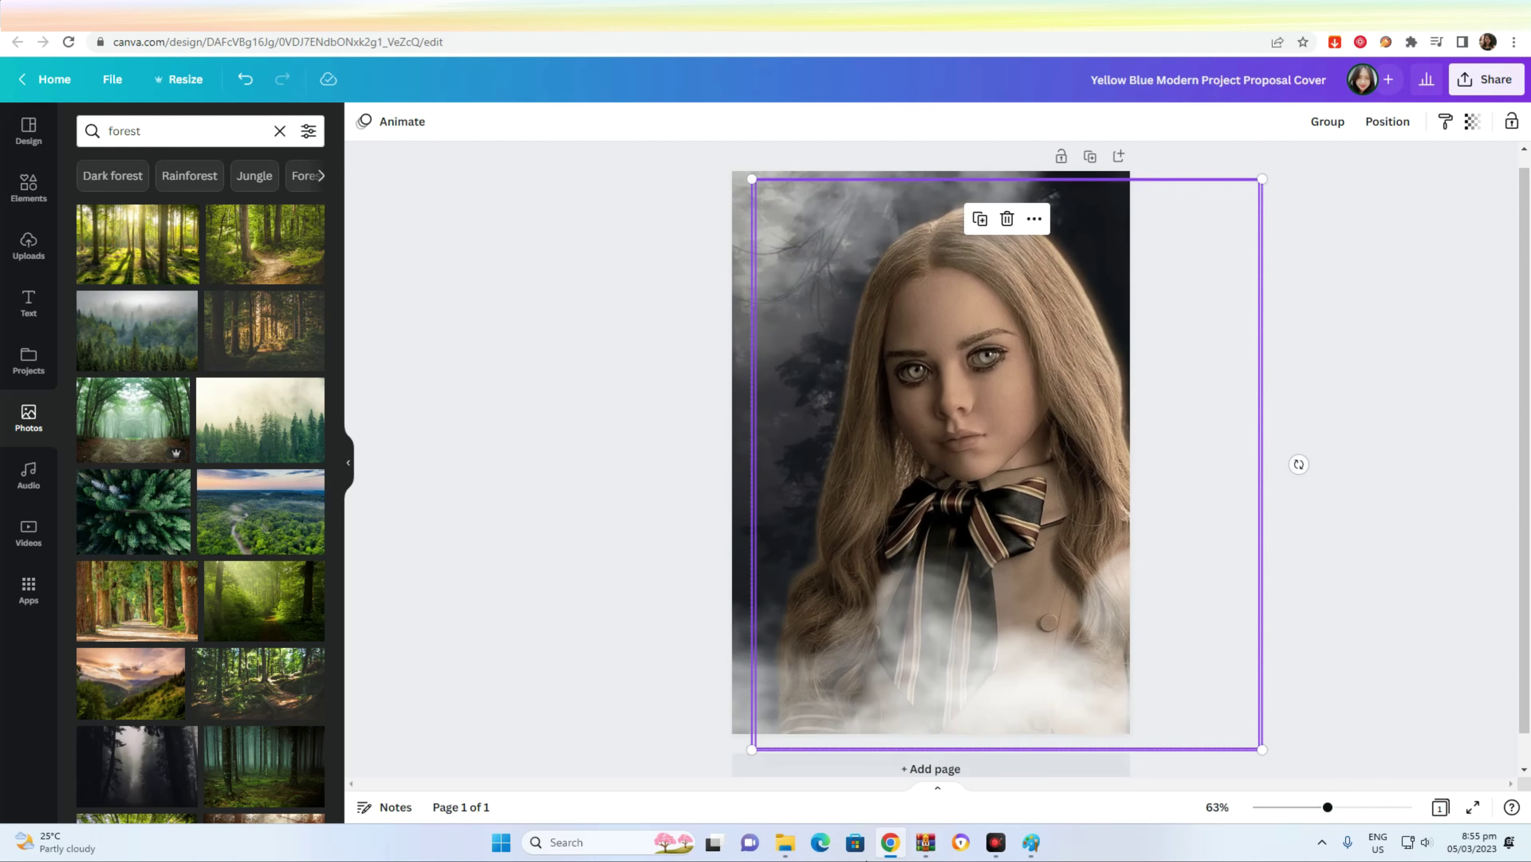
left_click_drag(751, 749, 750, 741)
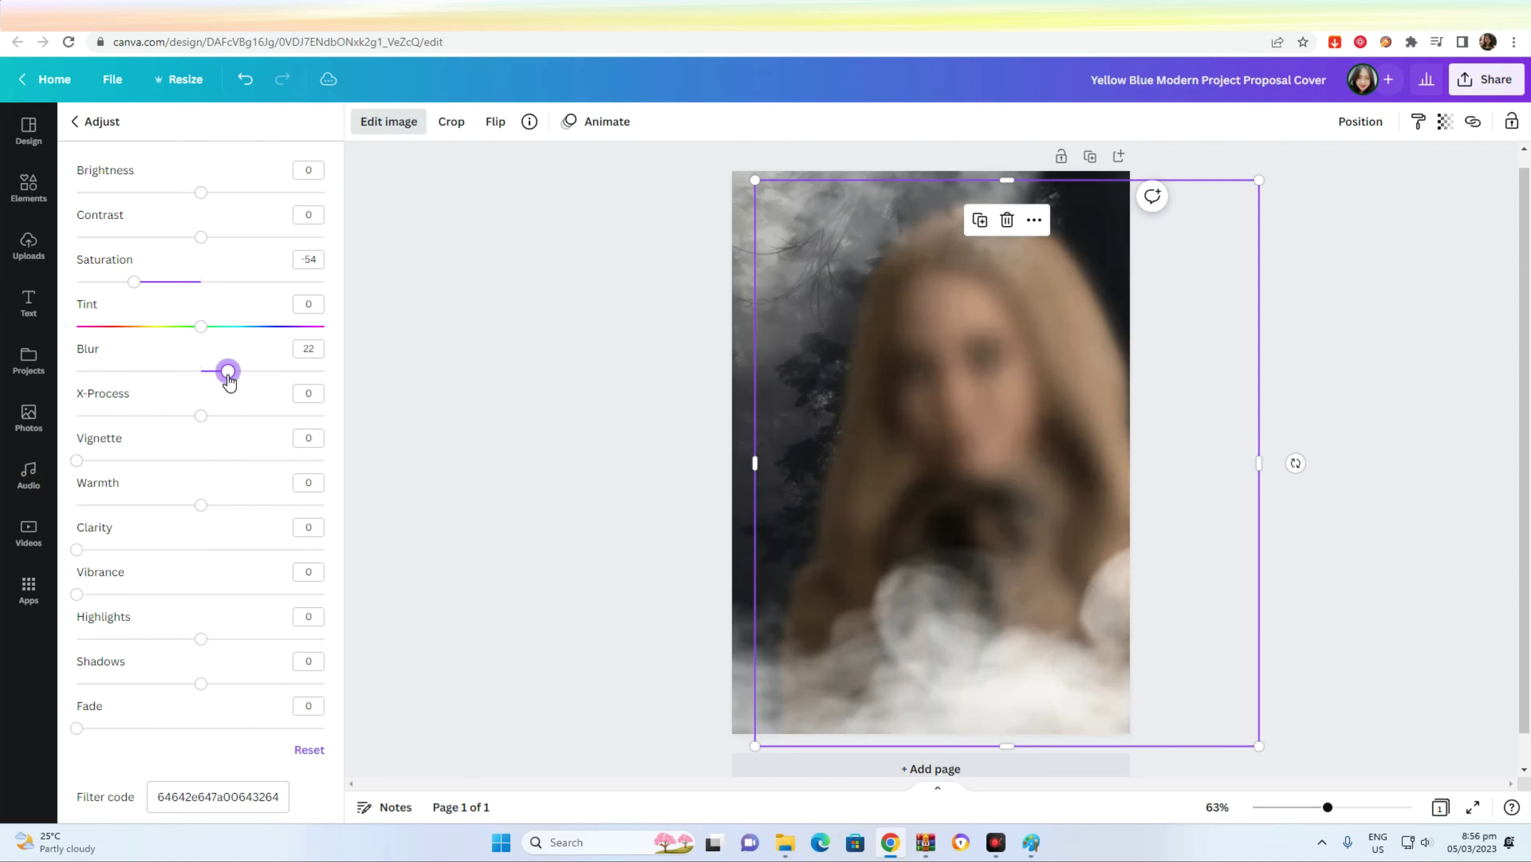
- Adjust the portrait with Blur 0, Highlights 77, Shadows -57, Fade 7 and X-Process 38
left_click_drag(226, 369, 202, 371)
left_click_drag(200, 638, 103, 731)
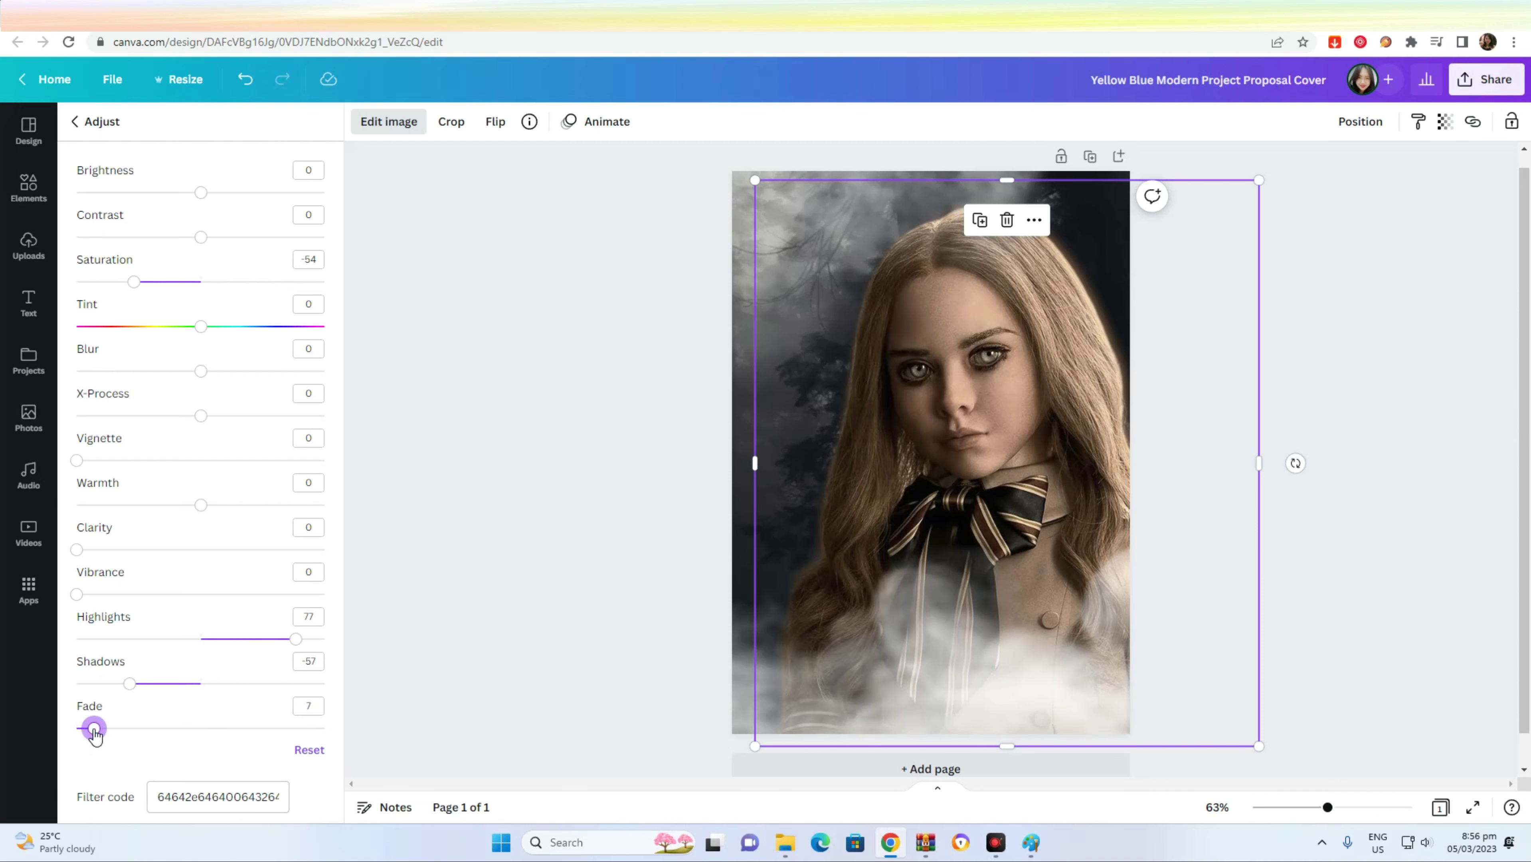
left_click_drag(200, 415, 253, 416)
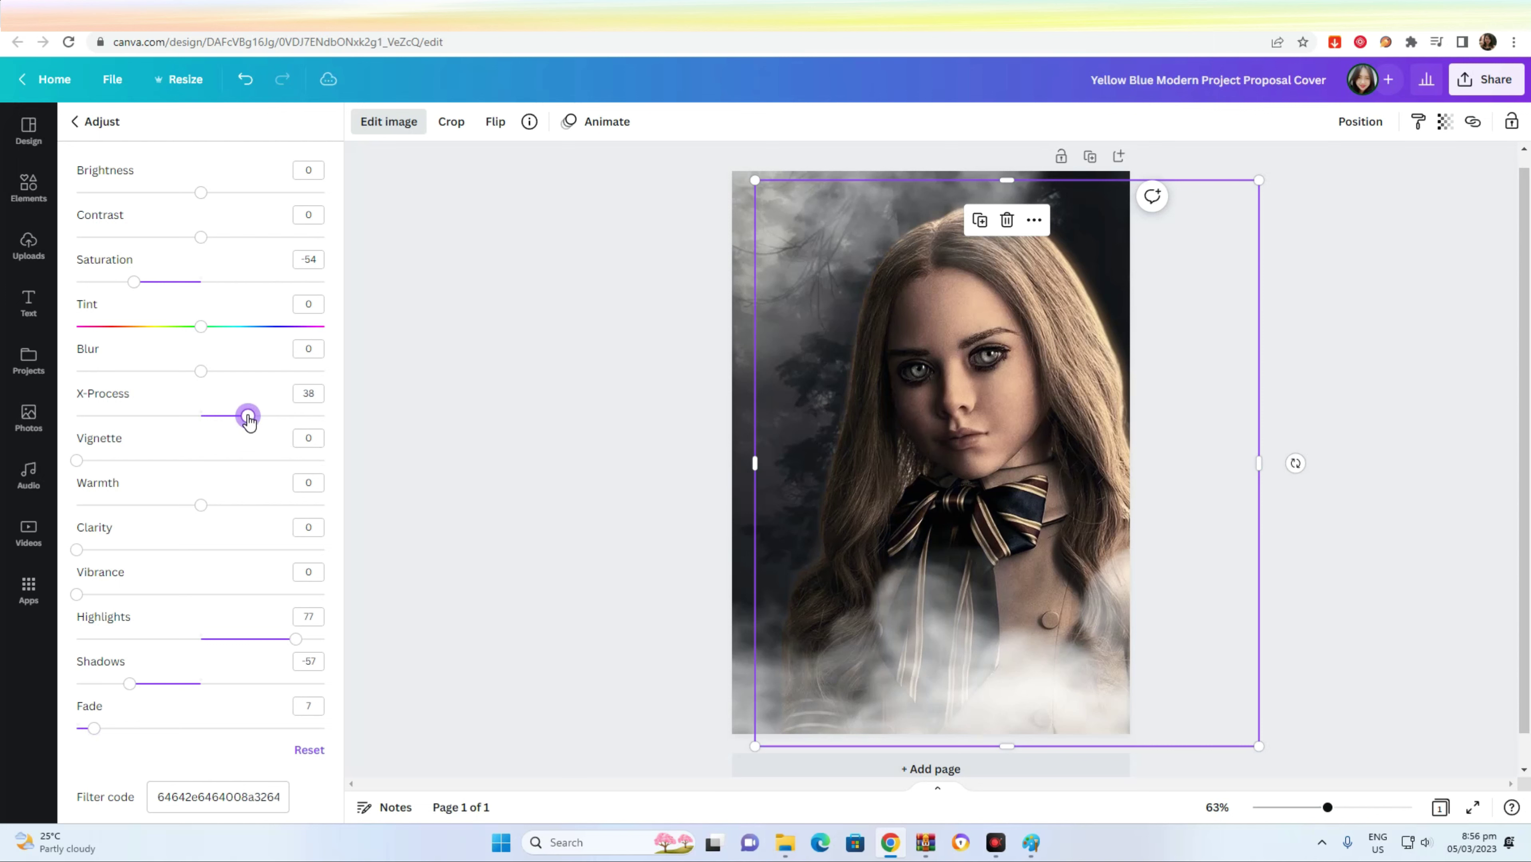
left_click(476, 408)
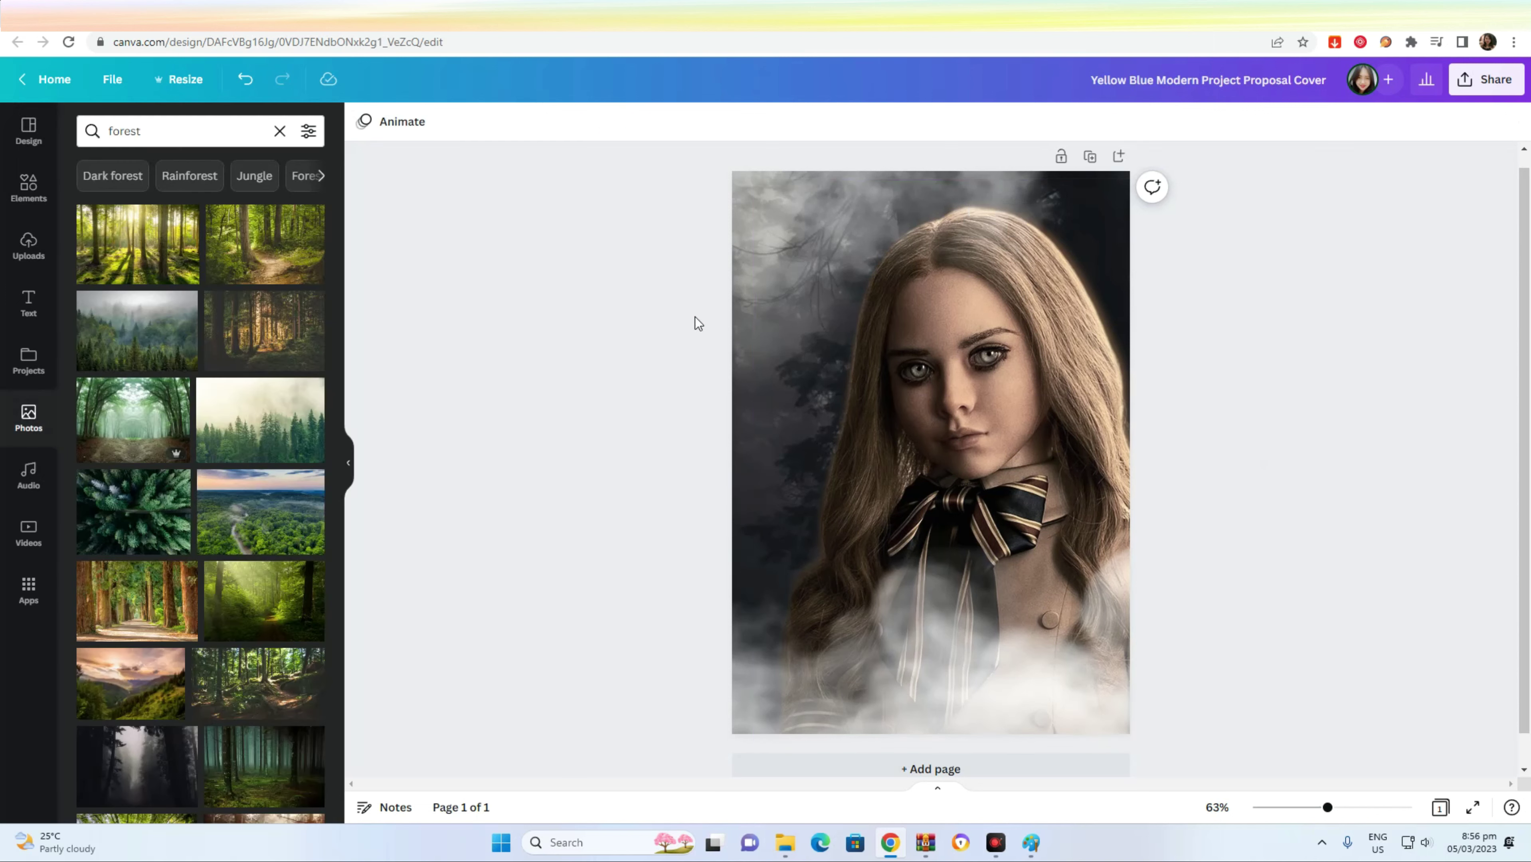
- Extend the portrait layer's left edge outward and reduce the opacity of the smoke across the lower page
left_click(839, 411)
left_click_drag(754, 463, 722, 463)
left_click(1288, 588)
left_click(1170, 604)
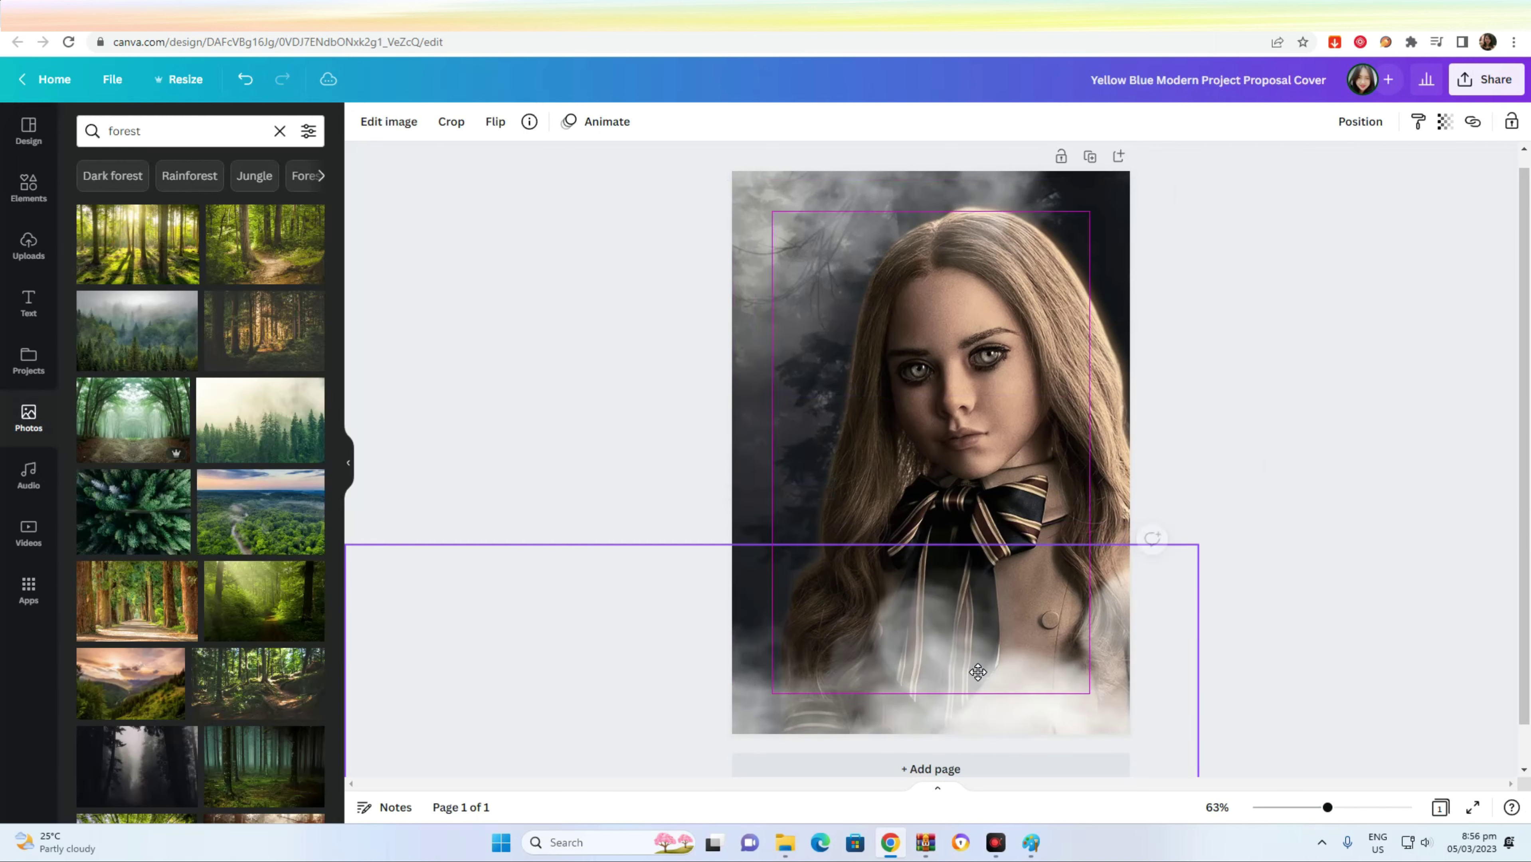
left_click(1445, 122)
left_click_drag(1442, 186, 1360, 188)
- Shift and resize the smoke layers over the coat so the bow is clear and faint smoke stays near the page's lower edge
left_click(945, 665)
left_click_drag(944, 666, 1261, 653)
left_click(1305, 376)
left_click(955, 588)
left_click_drag(1089, 542, 1089, 461)
left_click_drag(909, 625, 875, 661)
left_click(1297, 361)
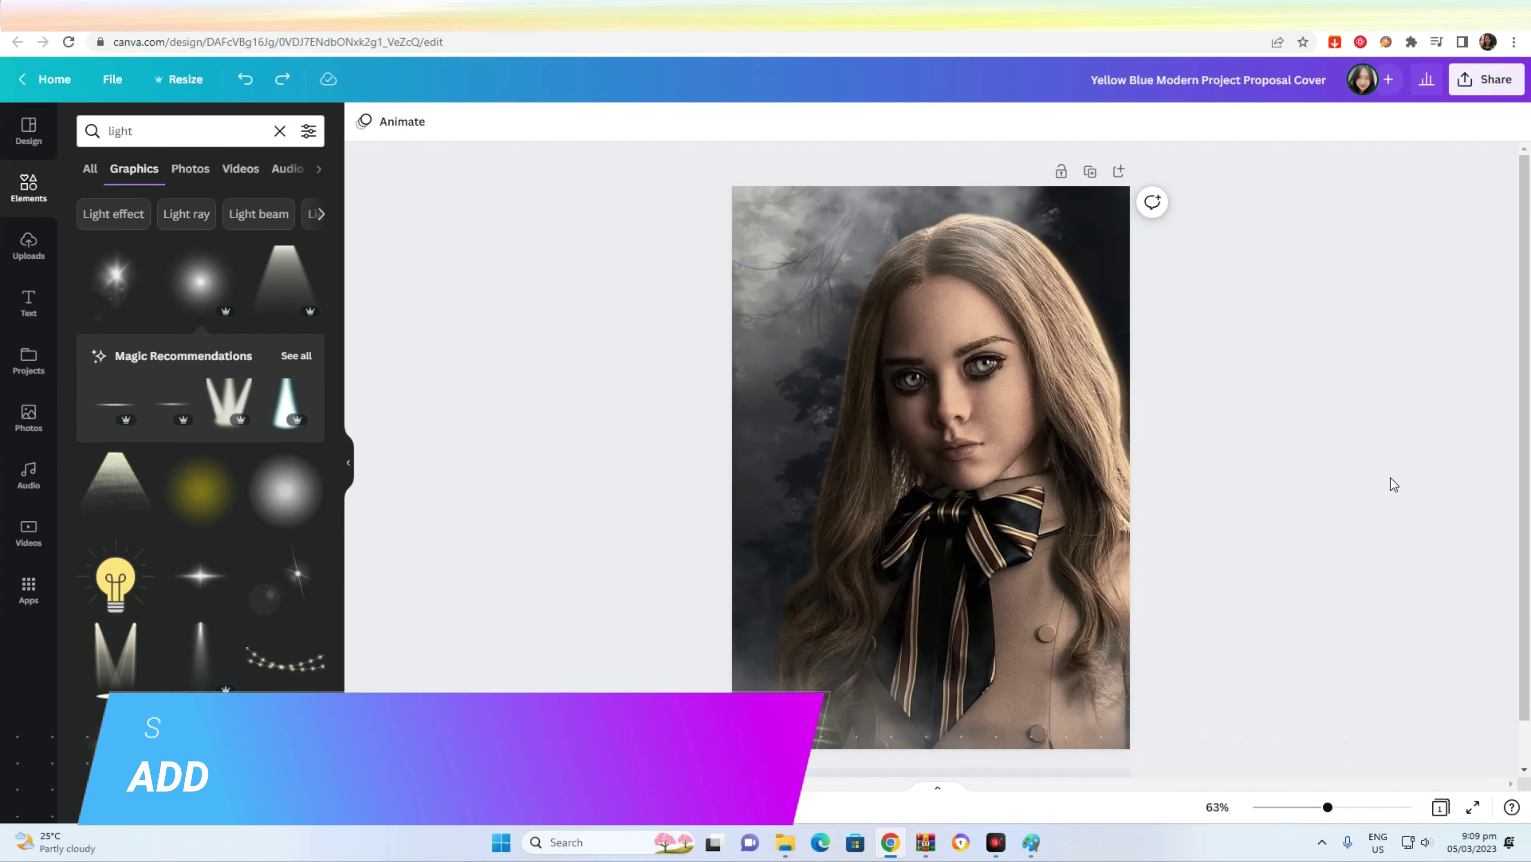
- Browse the light graphics, and search the graphics for "blue ogf light"
scroll(216, 503, "down", 5)
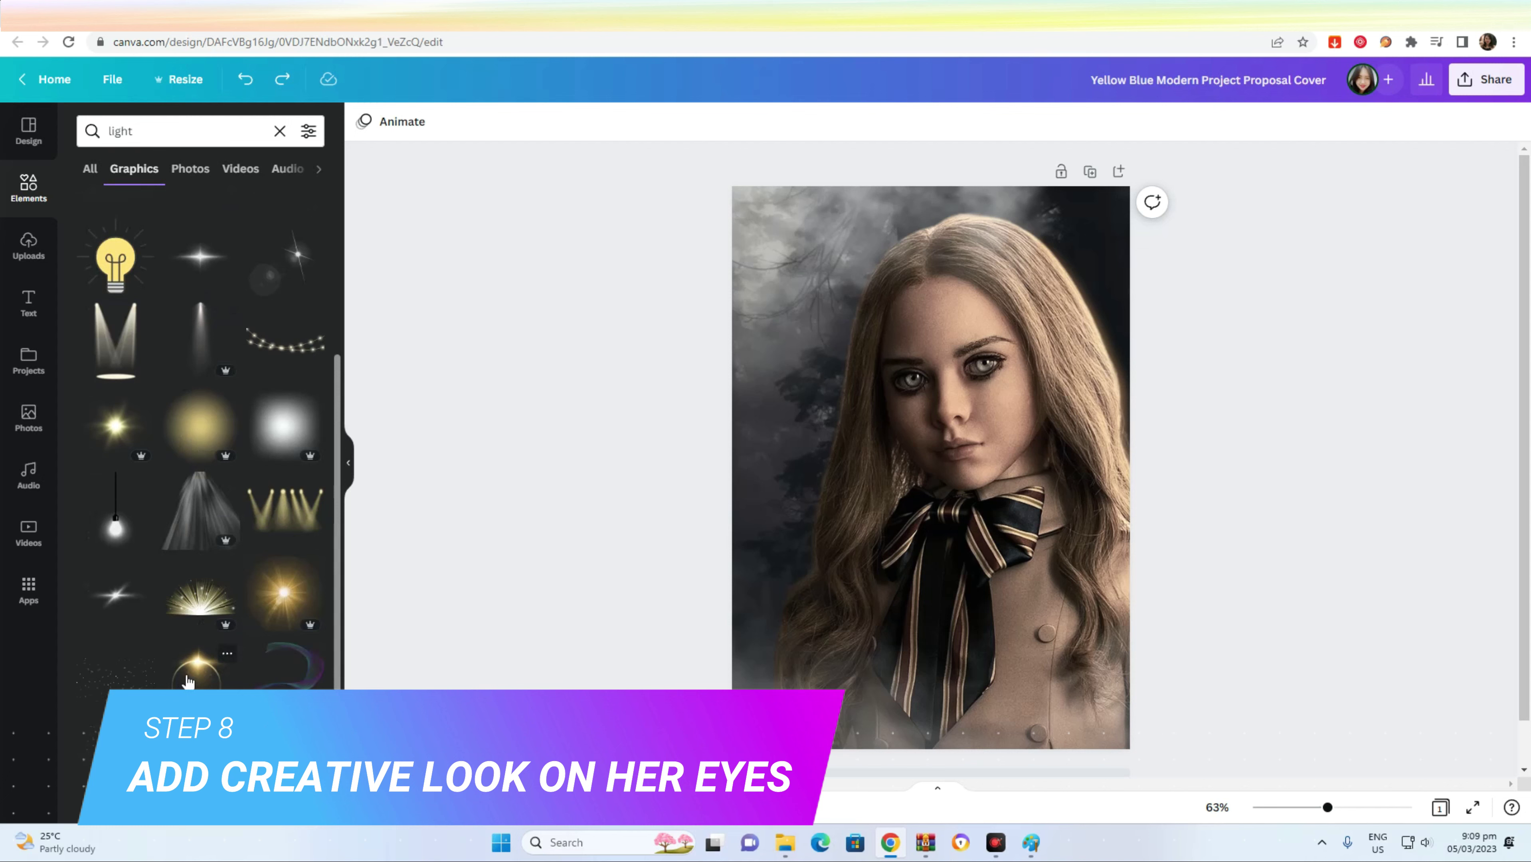
scroll(189, 682, "down", 10)
scroll(195, 664, "up", 4)
left_click_drag(135, 132, 47, 142)
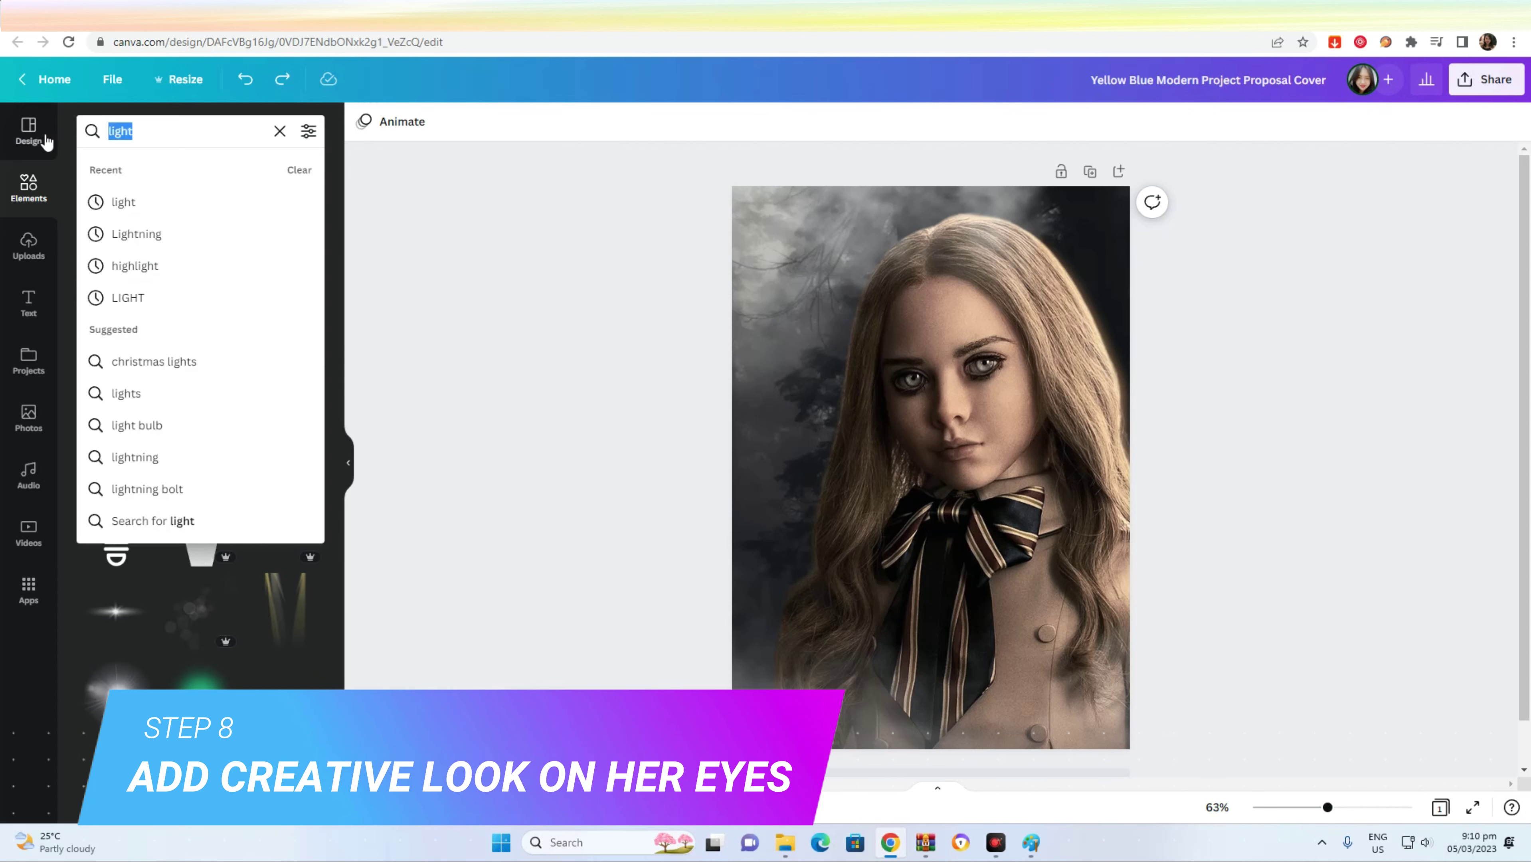
type("blue ogf light")
key("Return")
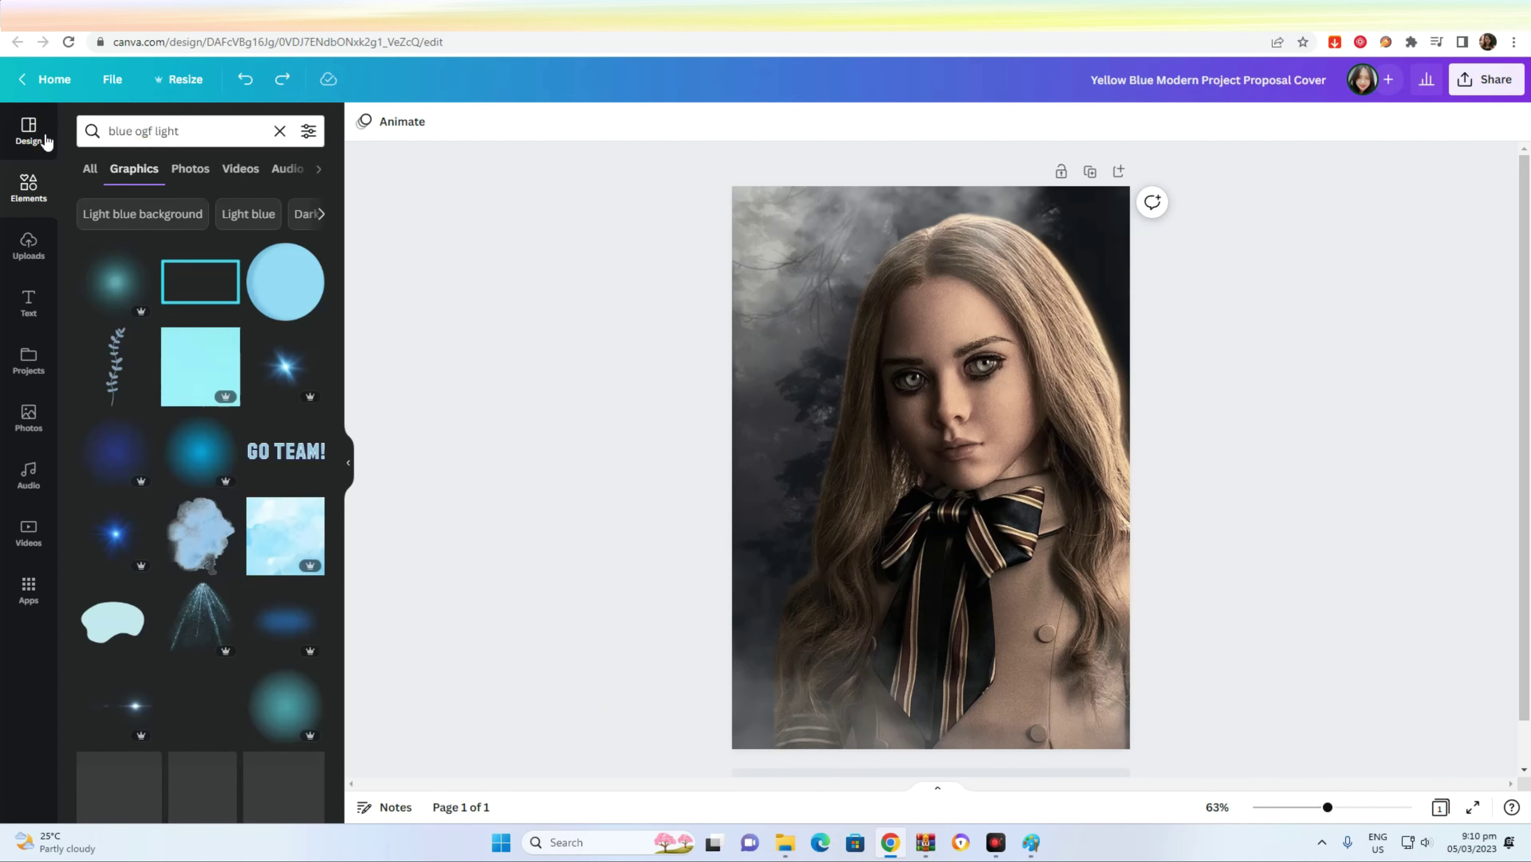
scroll(158, 331, "down", 4)
scroll(166, 365, "down", 3)
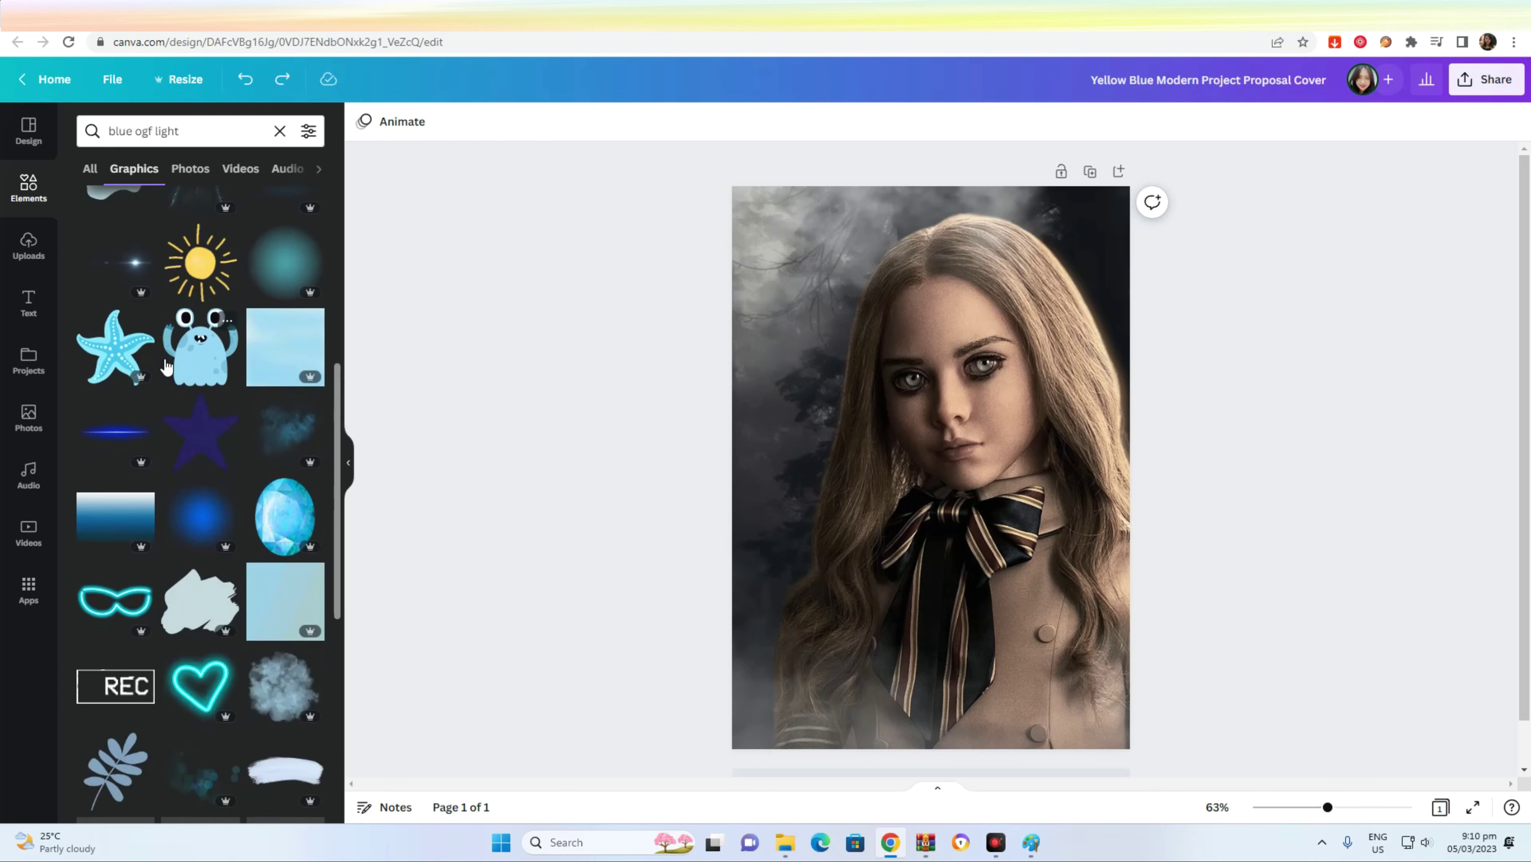
- Try a small blue glow graphic over the portrait's left eye, and delete it
left_click(200, 523)
left_click_drag(1090, 614, 792, 339)
left_click_drag(793, 374, 920, 416)
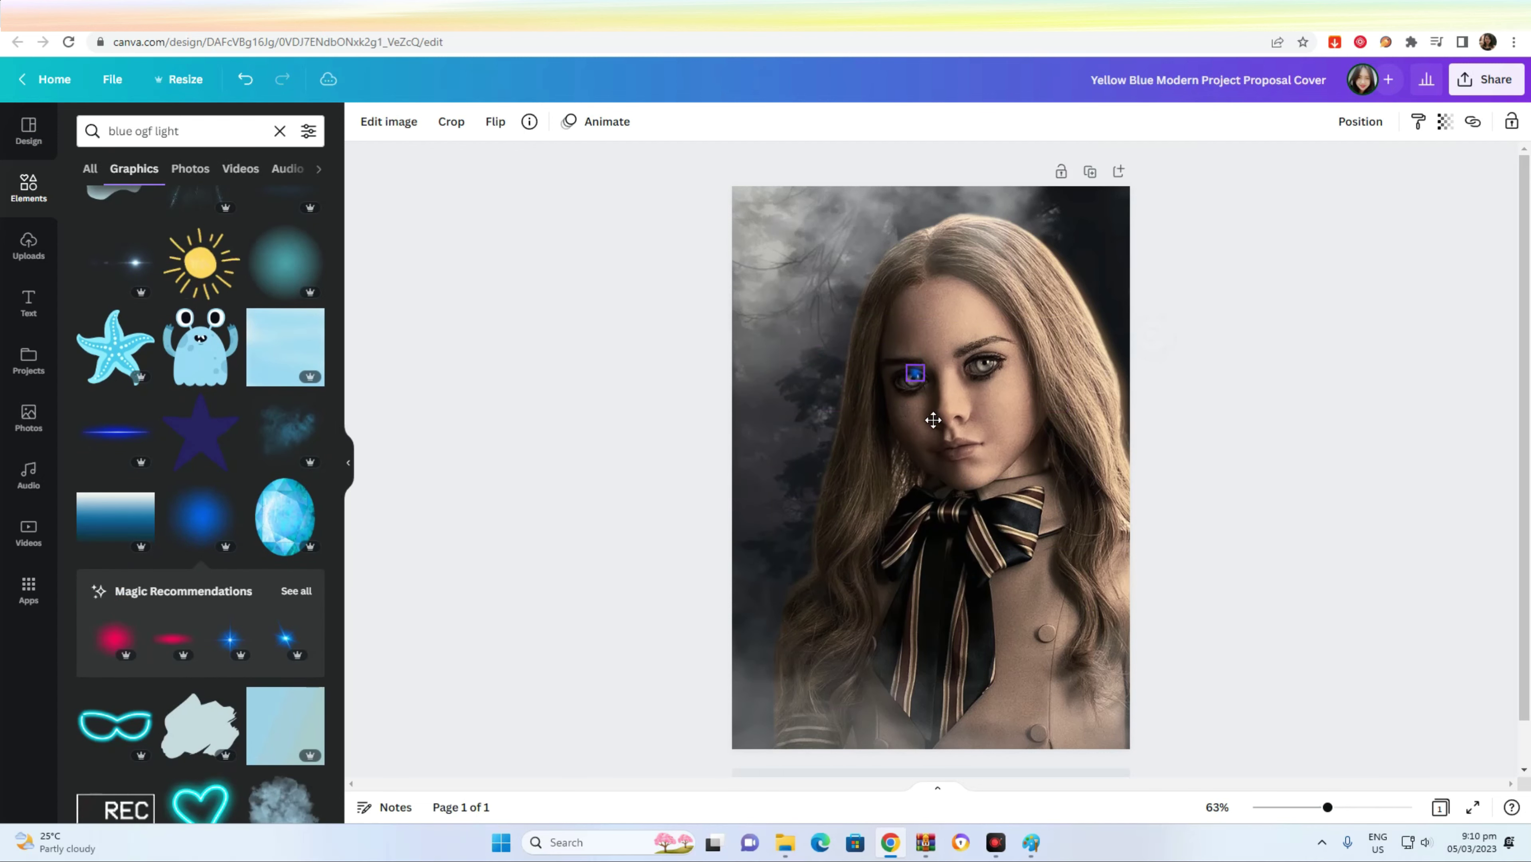
key("Delete")
- Add the soft white glow from the "shining" graphics, shrink it onto the left eye's iris and lower its opacity
left_click_drag(1327, 807, 1349, 807)
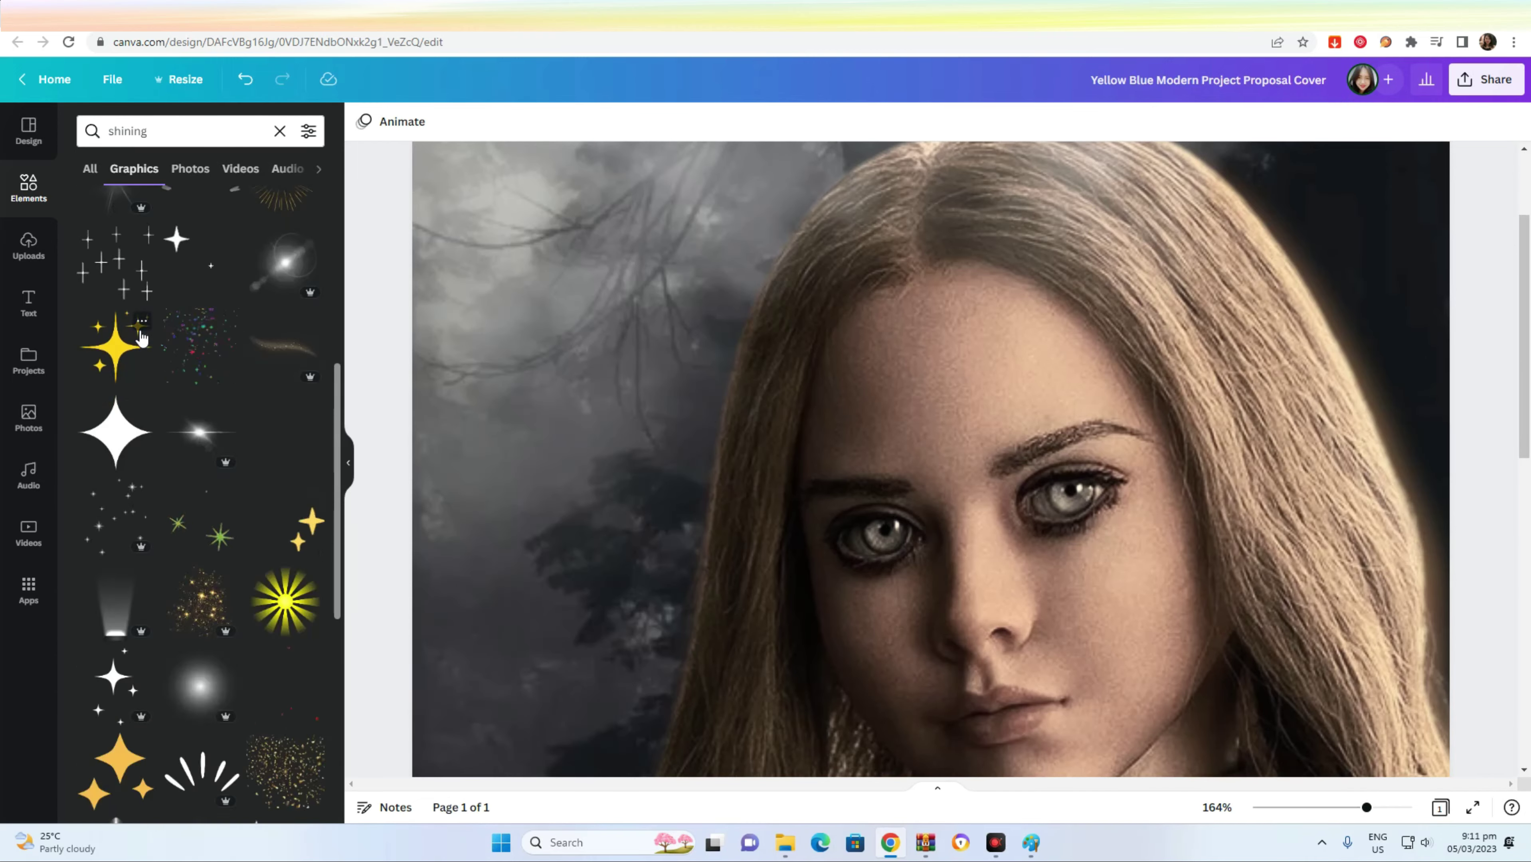
scroll(142, 338, "down", 5)
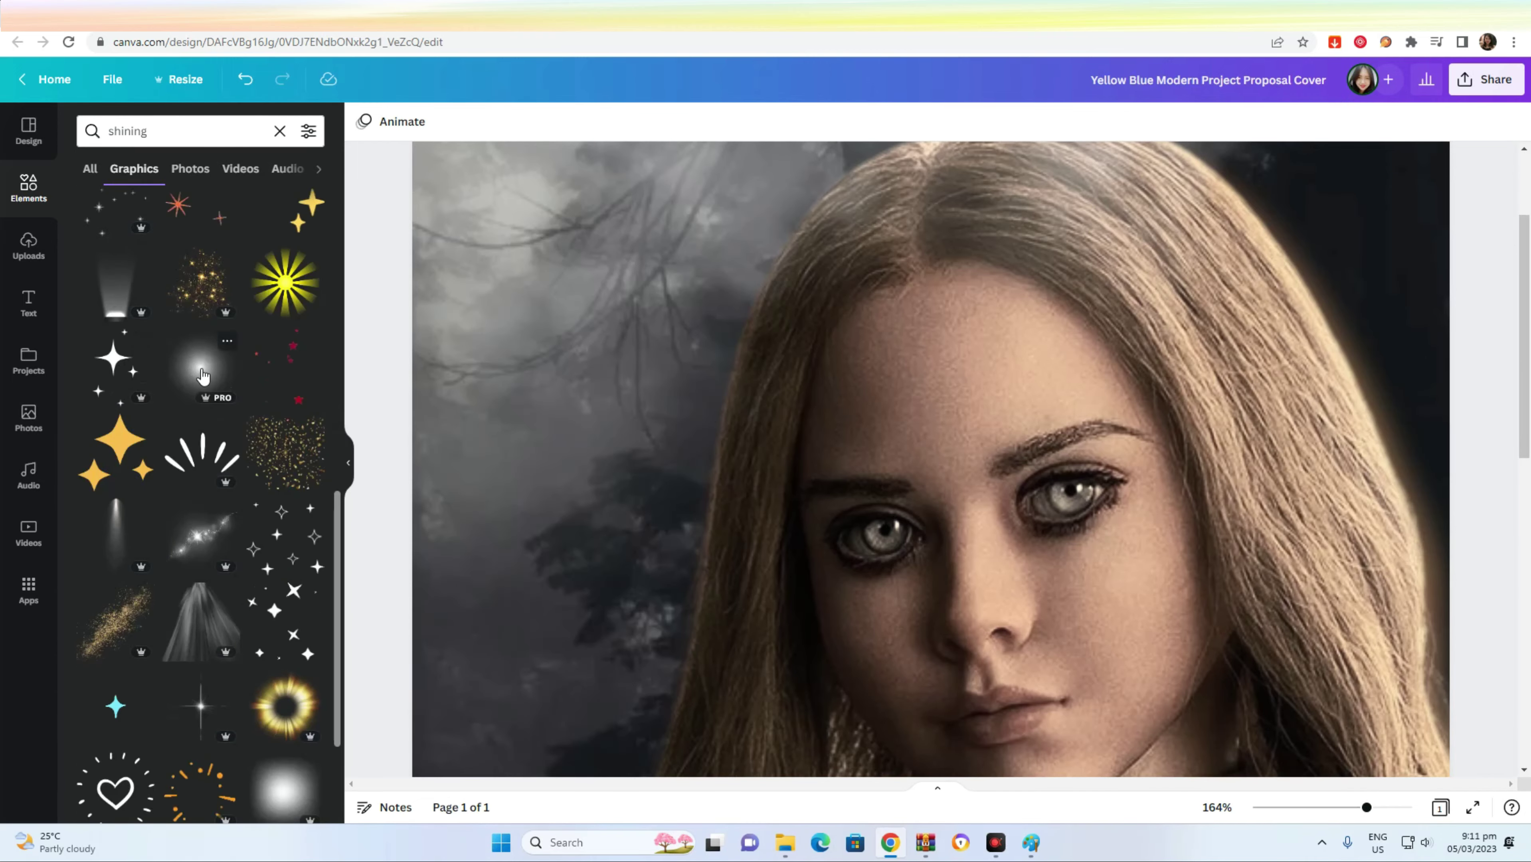
left_click(200, 366)
left_click_drag(929, 694, 820, 343)
left_click_drag(1021, 192, 883, 533)
left_click(1444, 118)
left_click_drag(1443, 185, 1388, 205)
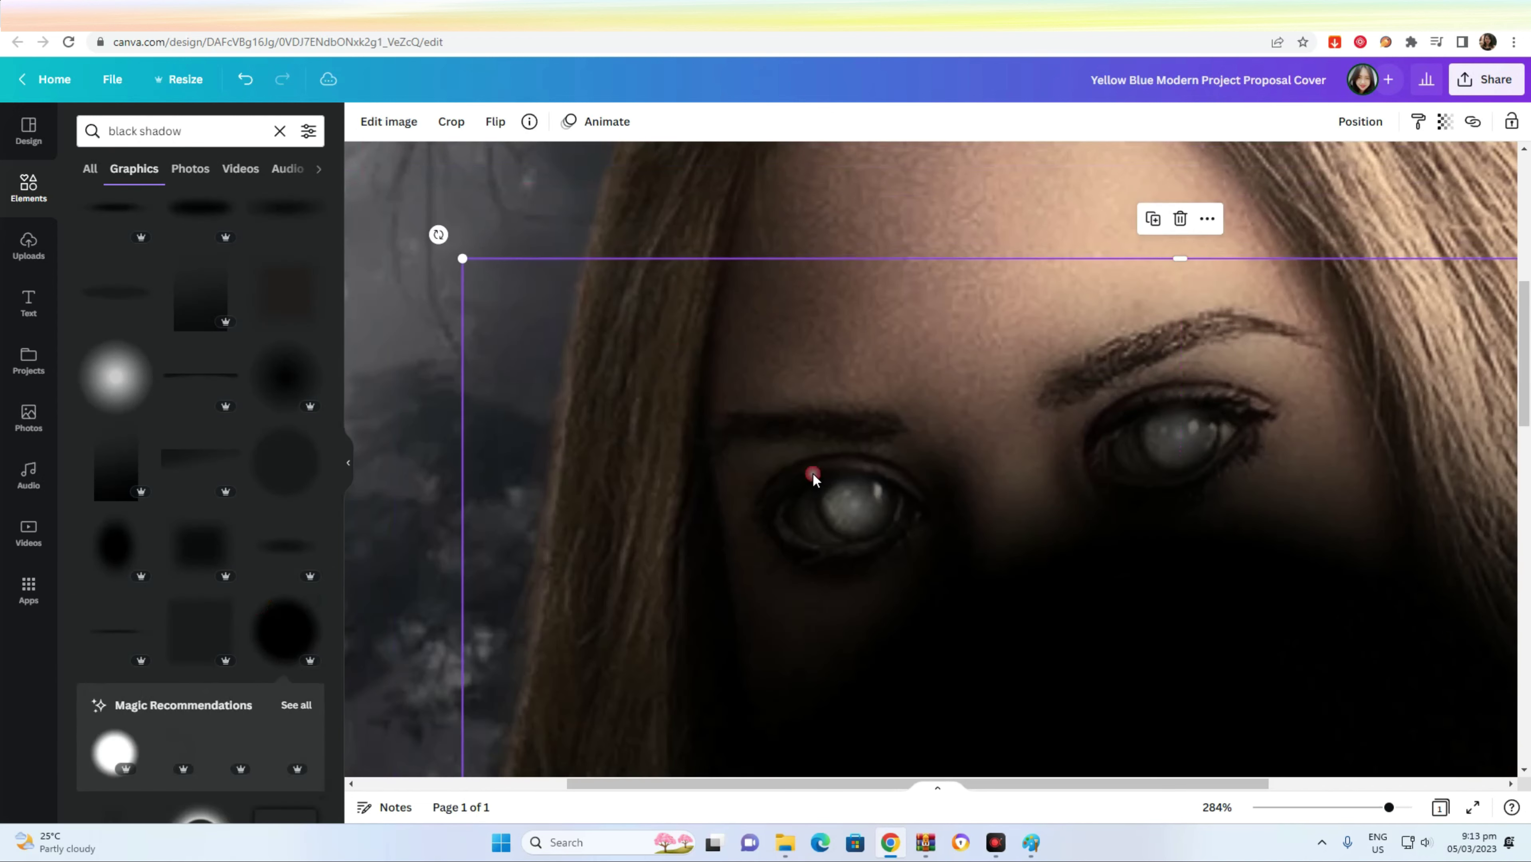
- Shrink the black shadow circle to pupil size, centre it on the left eye and set its transparency to 70
left_click_drag(811, 472, 590, 228)
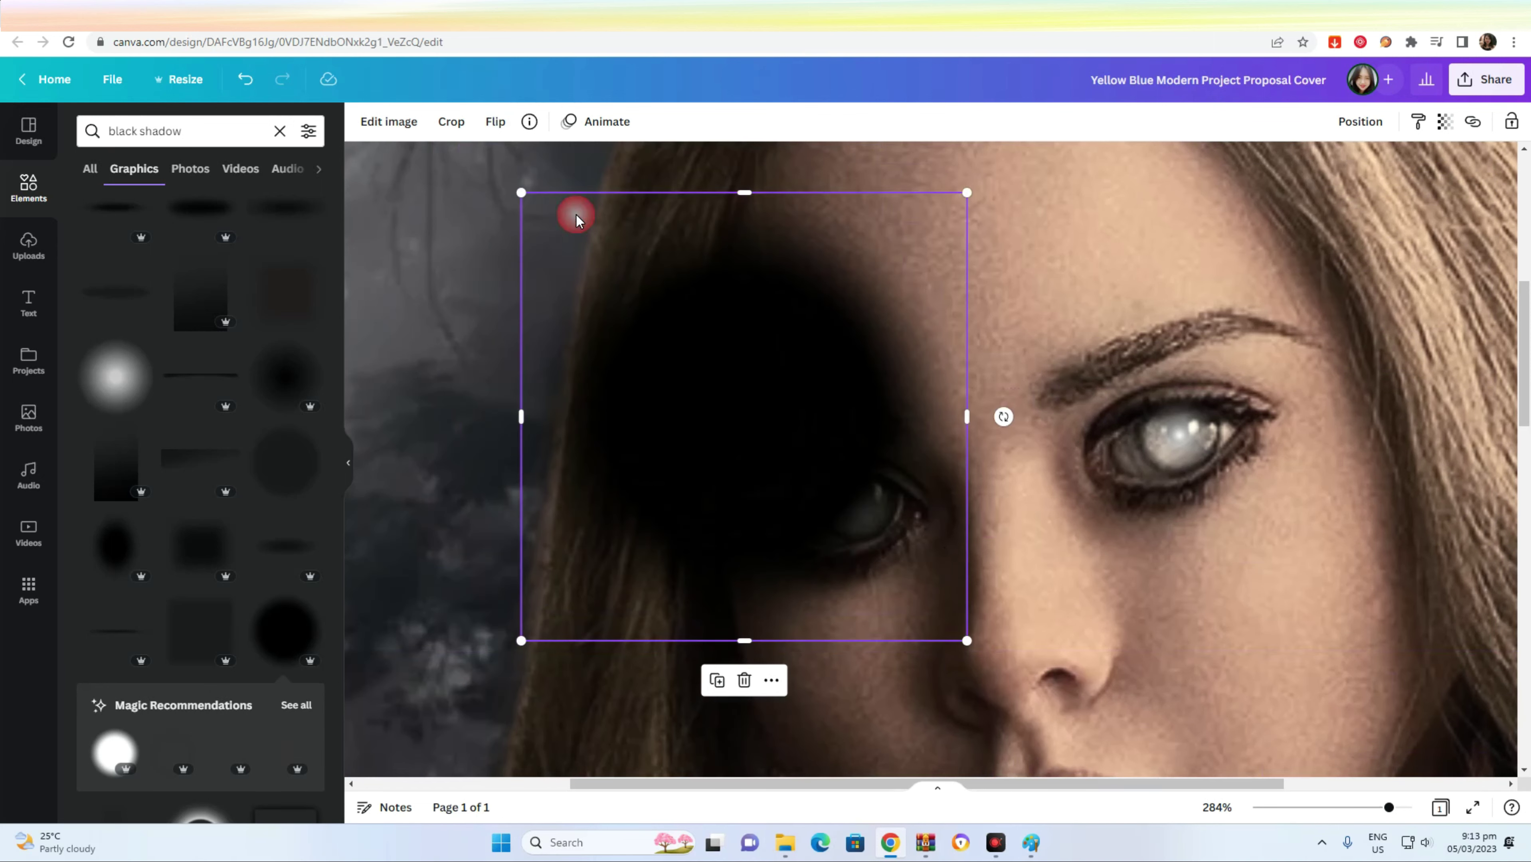
left_click_drag(523, 191, 849, 608)
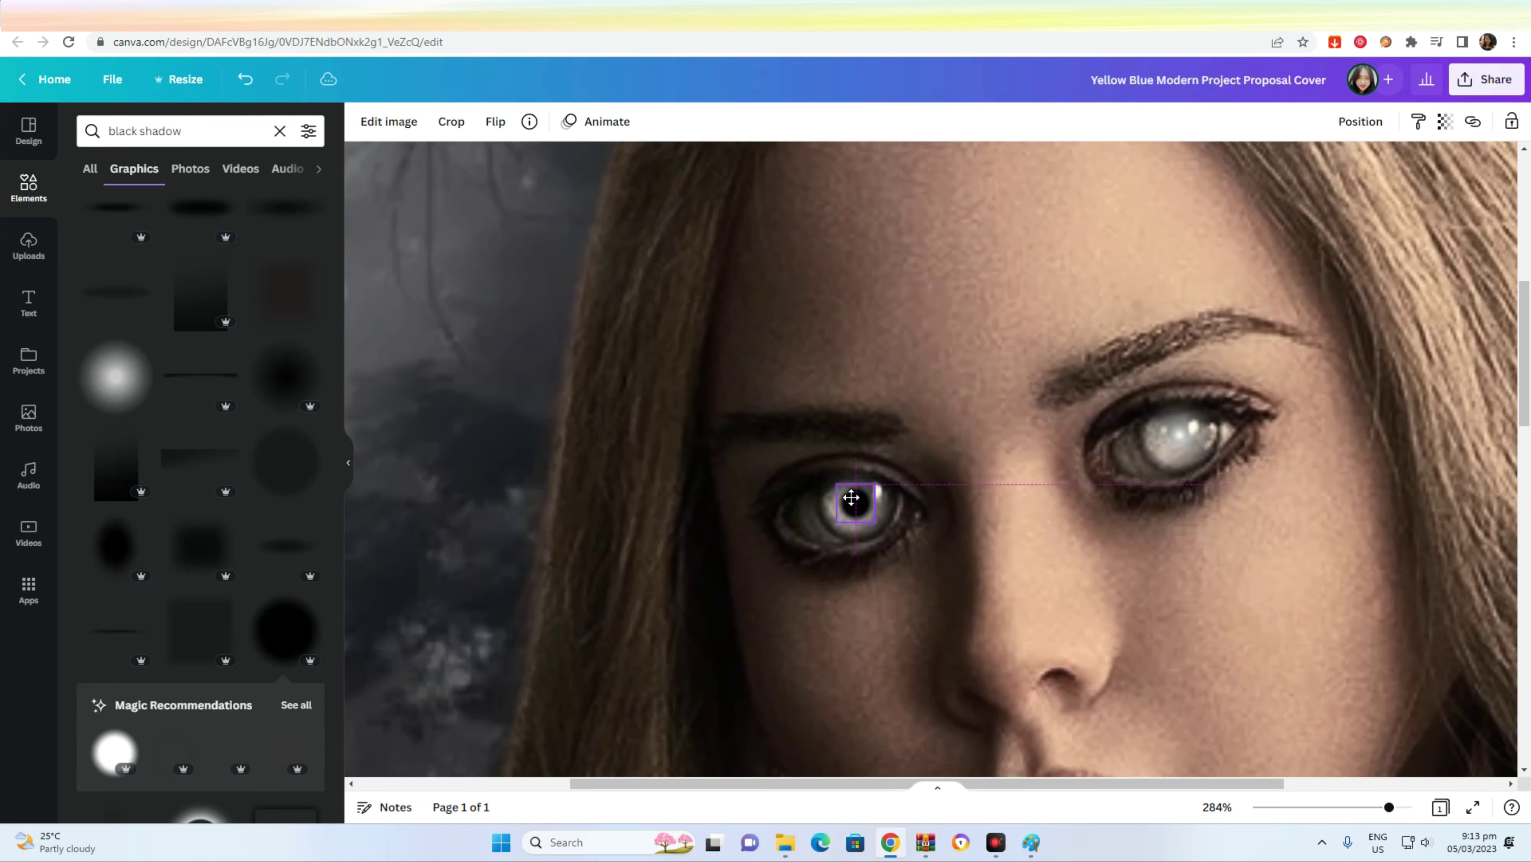
left_click(1444, 121)
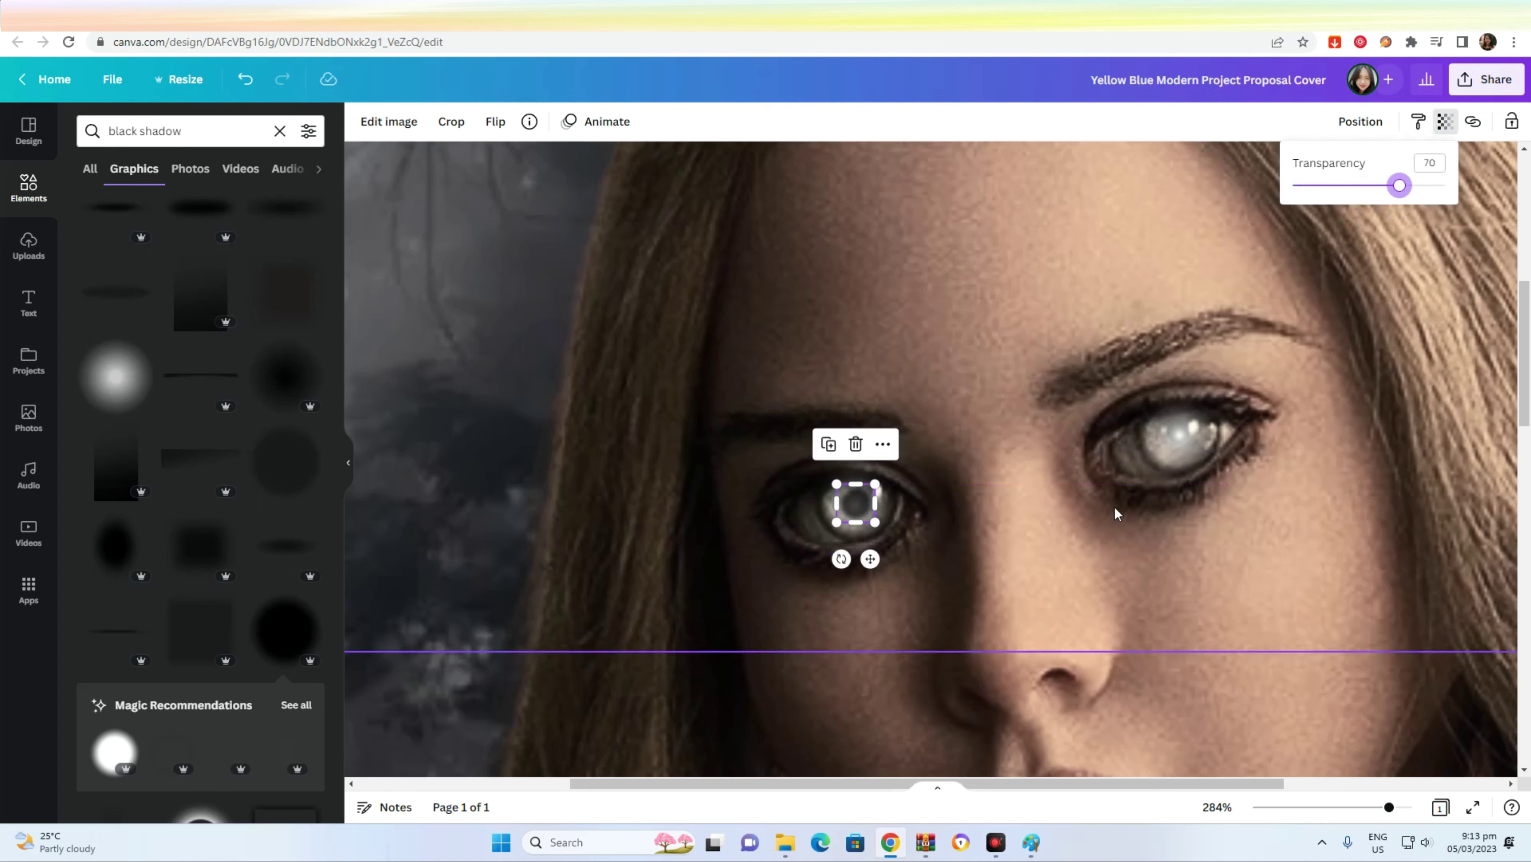
- Duplicate the black pupil shadow and place the copy on the right eye
key("ctrl+d")
left_click(1019, 563)
left_click(859, 504)
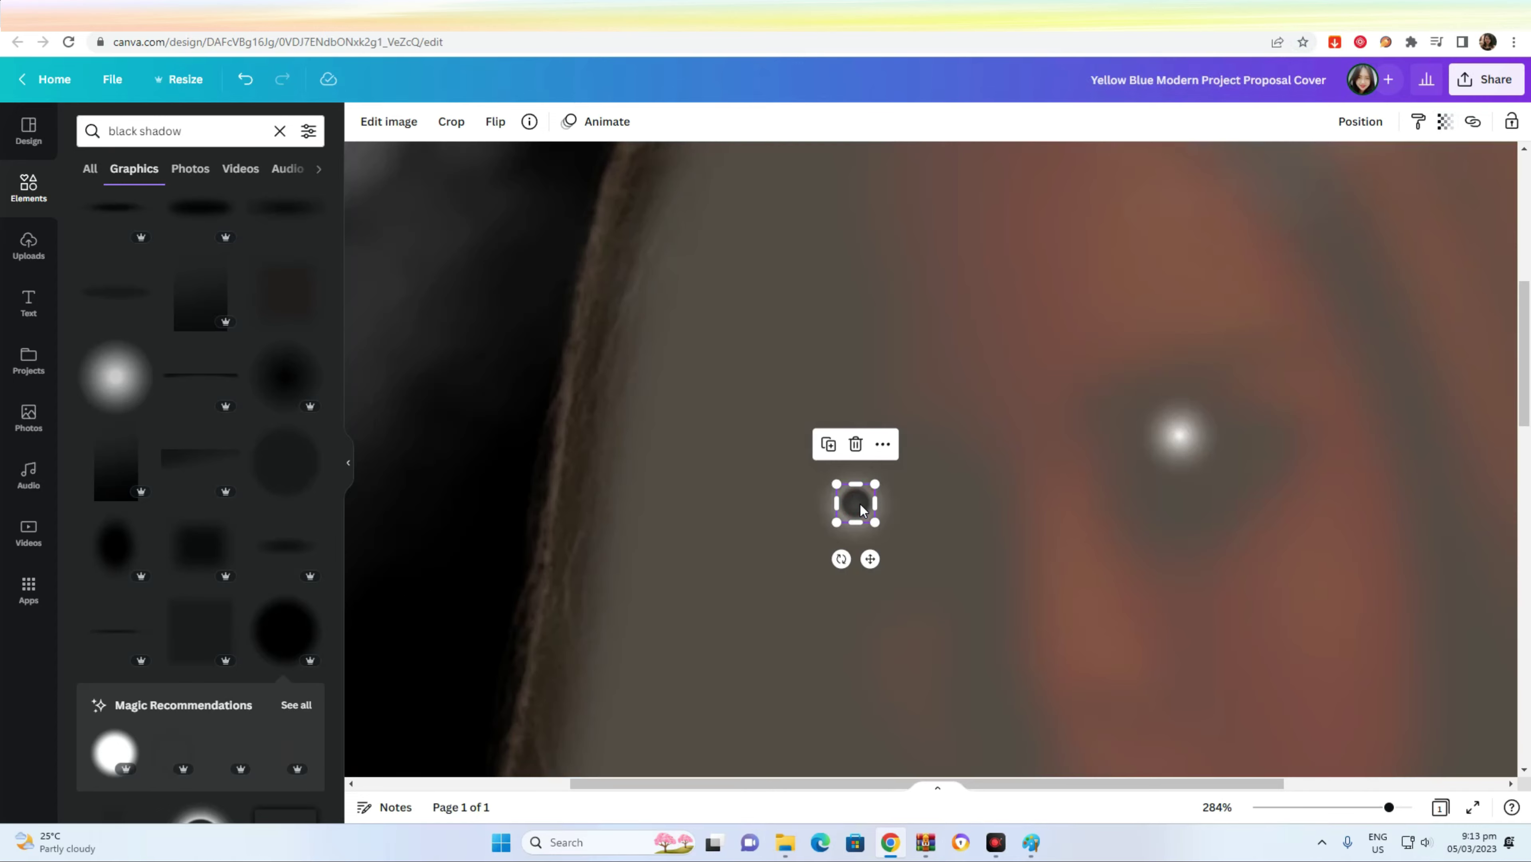
left_click_drag(860, 506, 870, 559)
- Set the left pupil shadow's transparency to 83 and adjust the right pupil shadow's transparency
left_click(1444, 121)
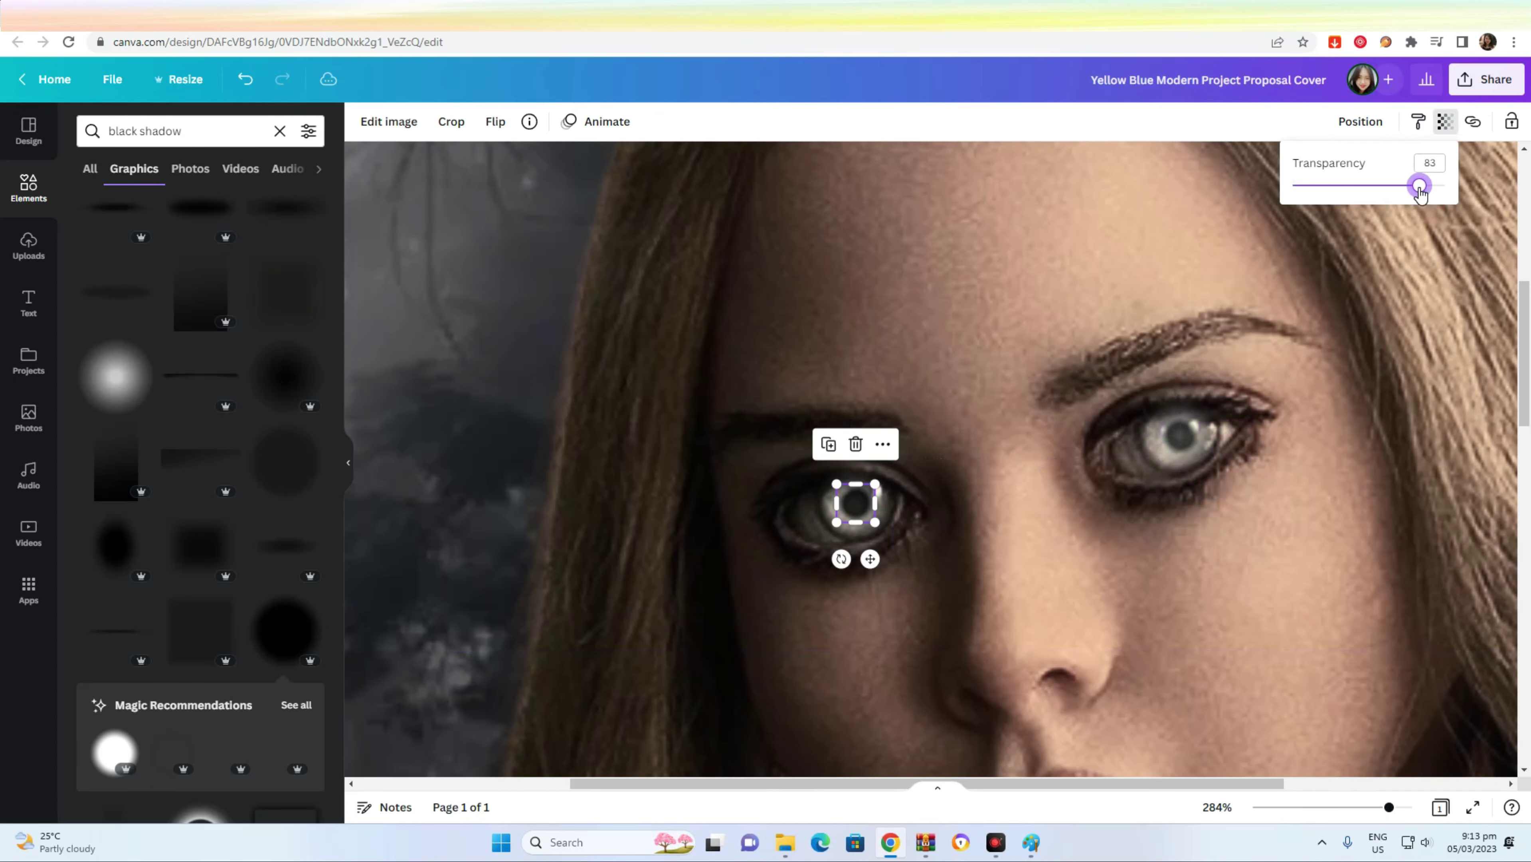
left_click(1204, 458)
left_click(1444, 121)
mouse_move(1388, 807)
left_mouse_down()
mouse_move(1339, 806)
mouse_move(1393, 835)
left_mouse_up()
left_click(1336, 650)
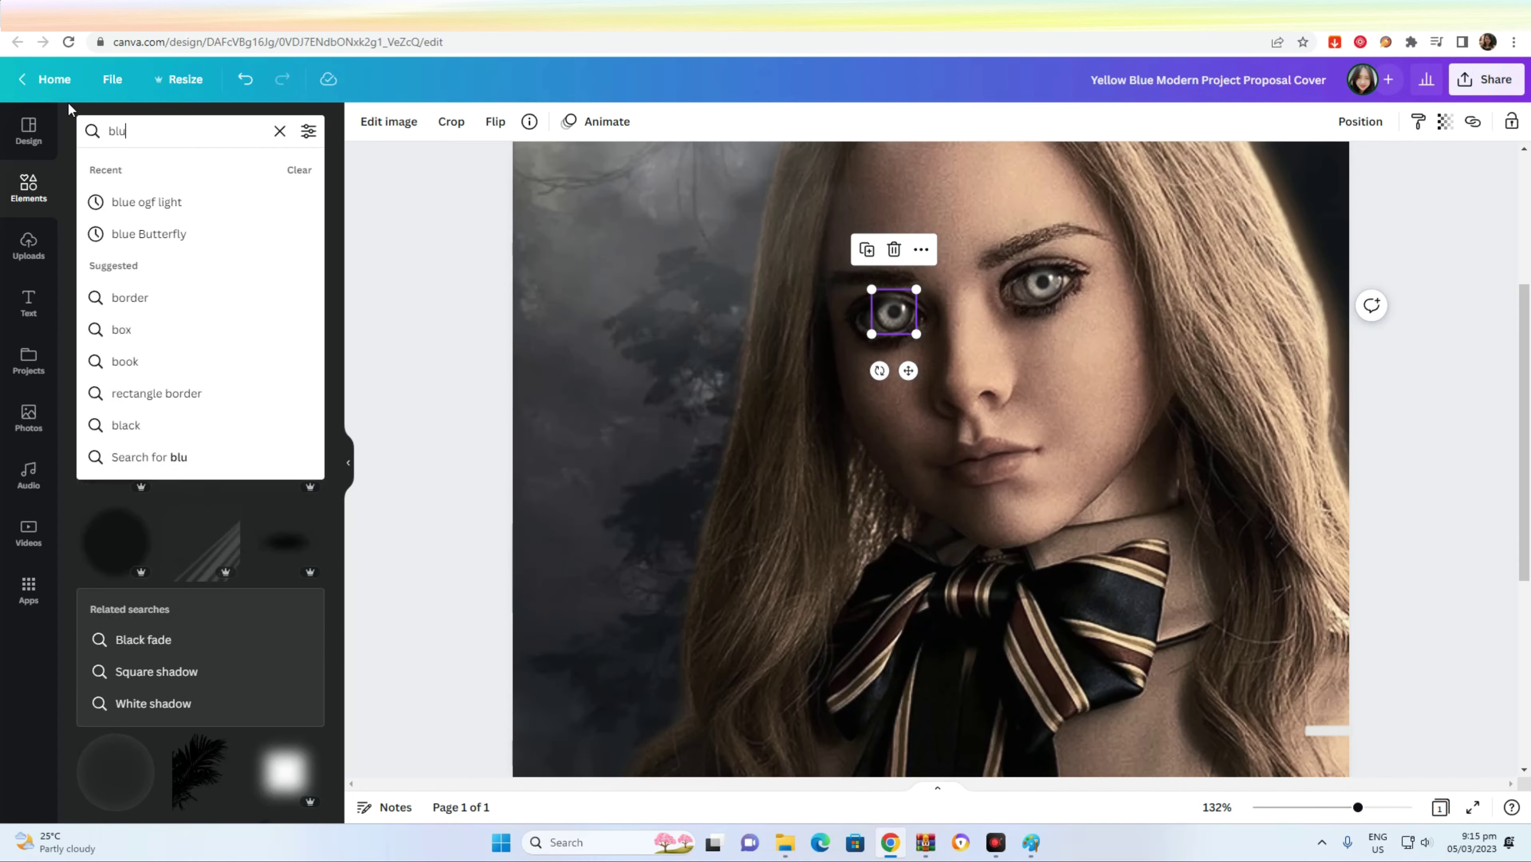
- Search the graphics for "blue shadow", add the soft violet-blue circle and shrink it over the left eye's iris
type("ue shadow")
key("Return")
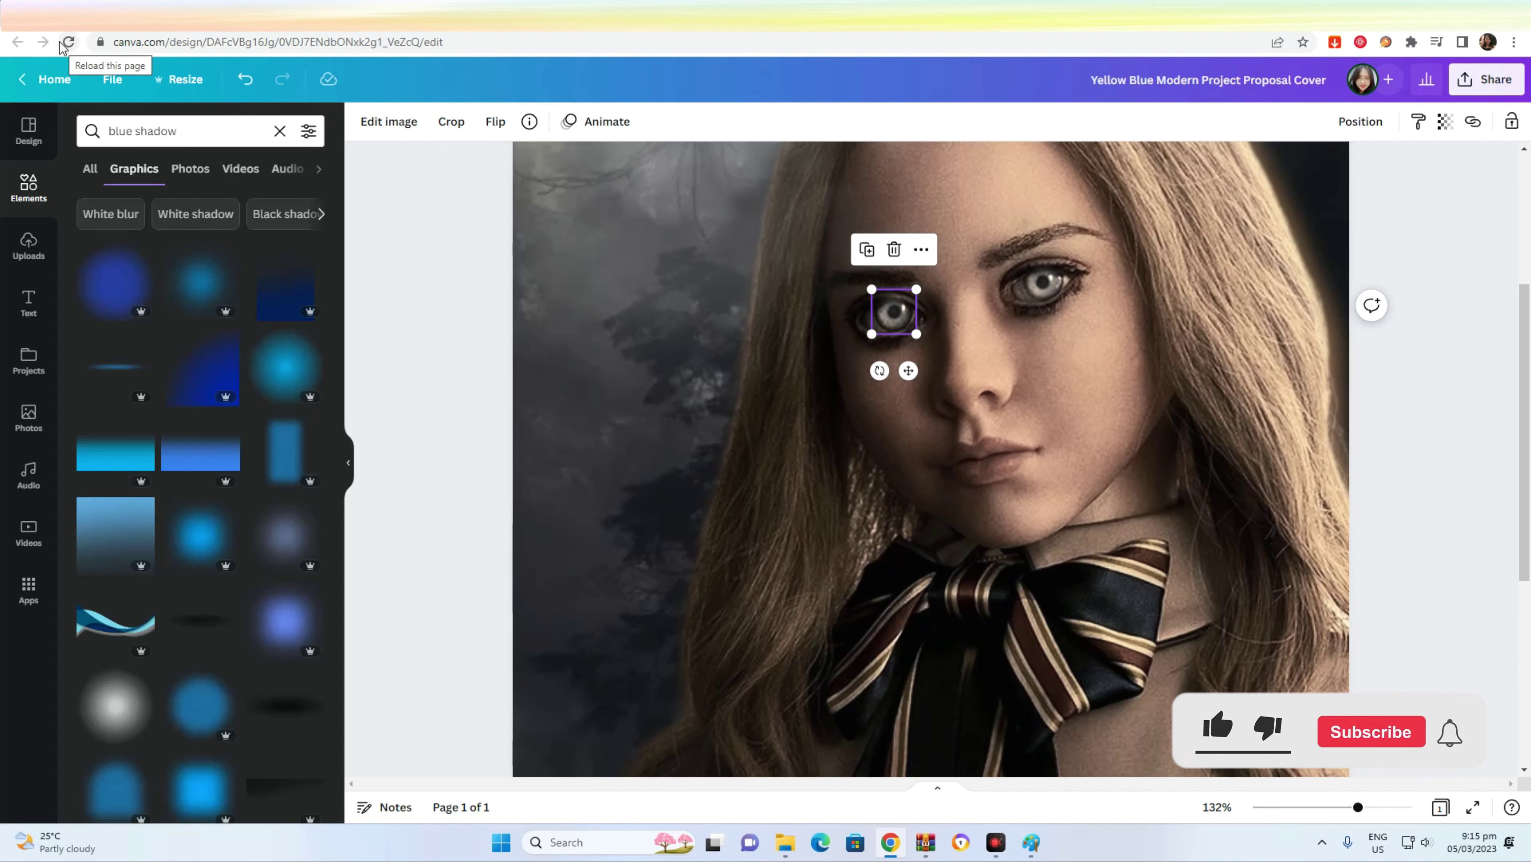
scroll(184, 326, "down", 3)
scroll(188, 320, "down", 5)
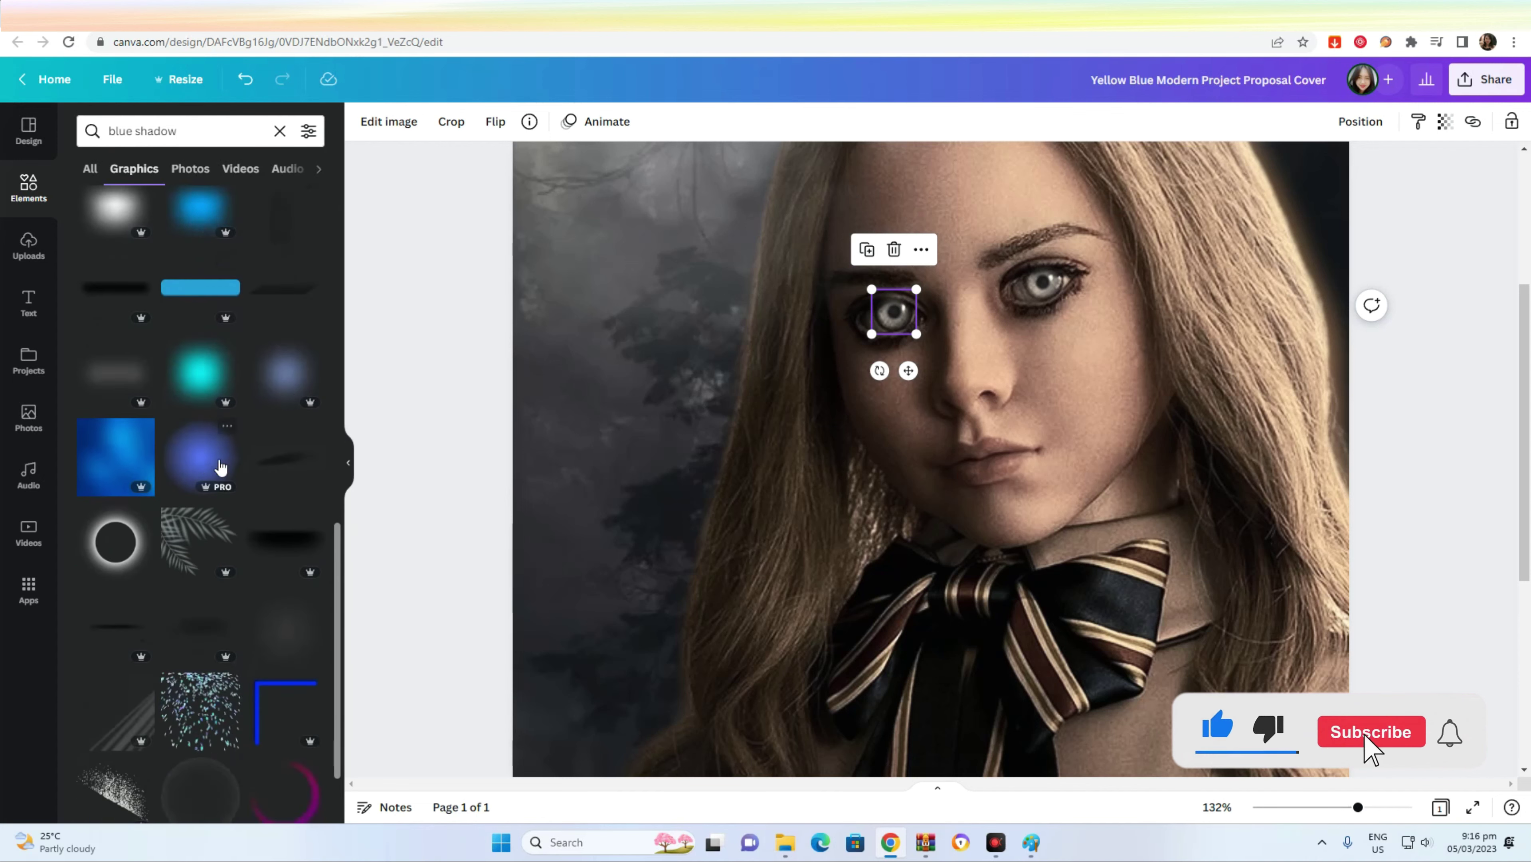
left_click(221, 468)
left_click_drag(1208, 192, 853, 565)
left_click_drag(782, 581, 996, 235)
left_click_drag(1067, 514, 893, 316)
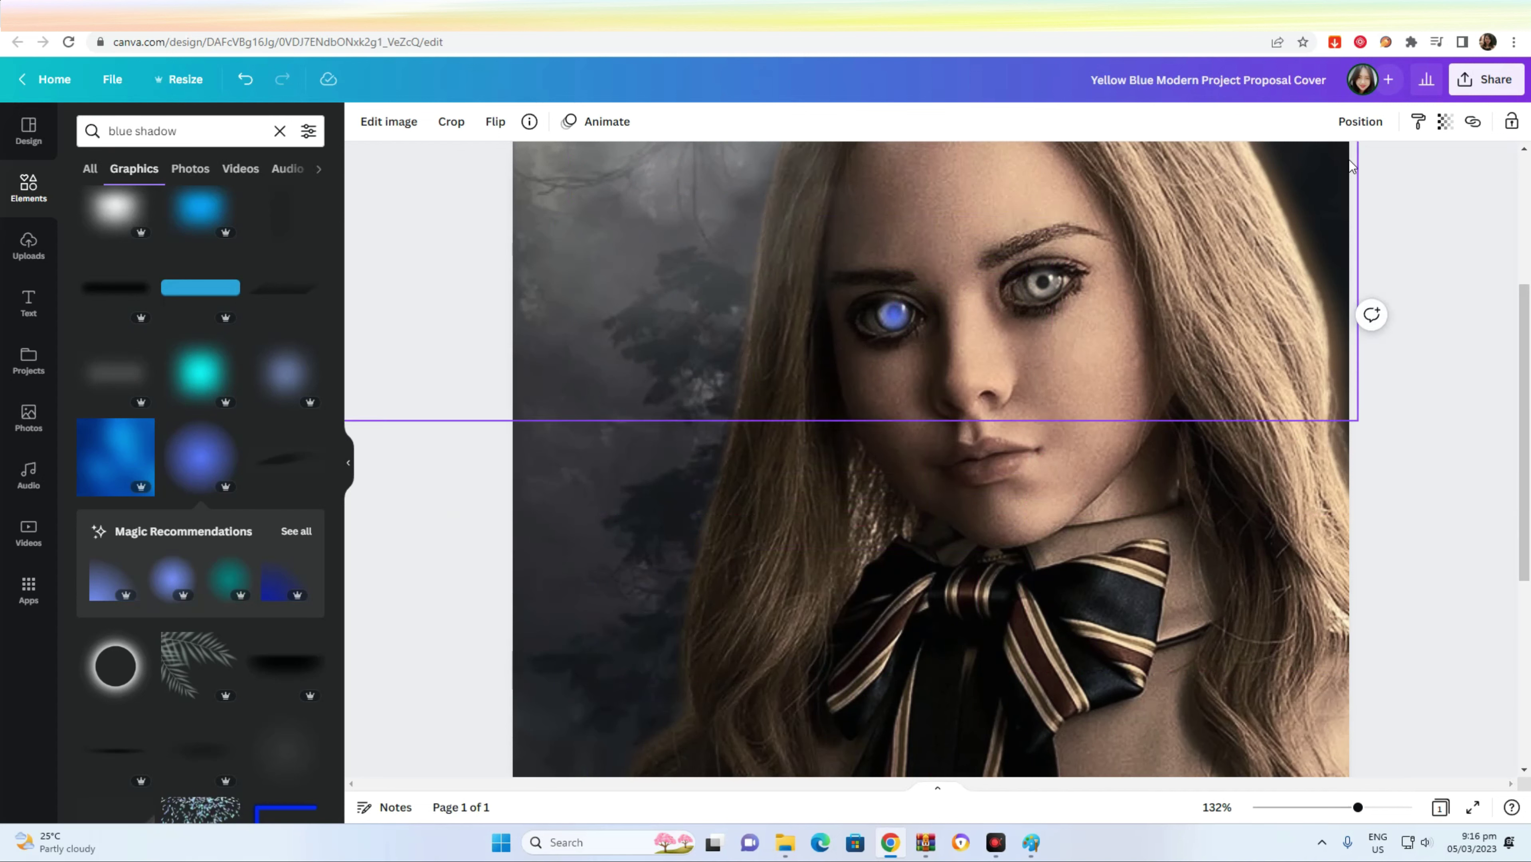
- Layer the blue glow behind the left pupil and place a copy behind the right pupil
left_click(1360, 122)
left_click_drag(877, 298, 1053, 339)
left_click(1361, 122)
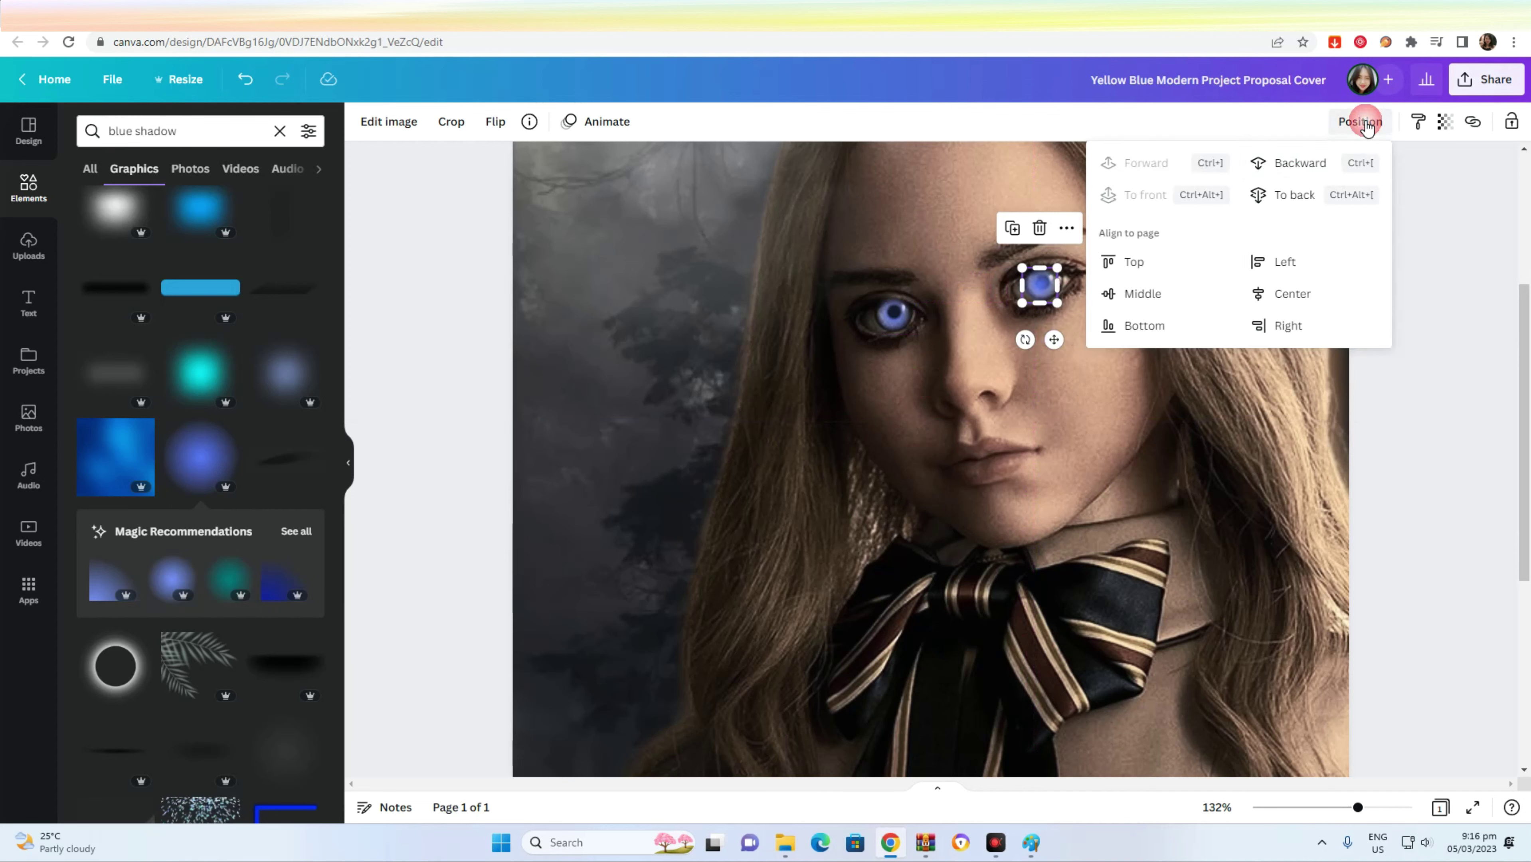
left_click(1428, 432)
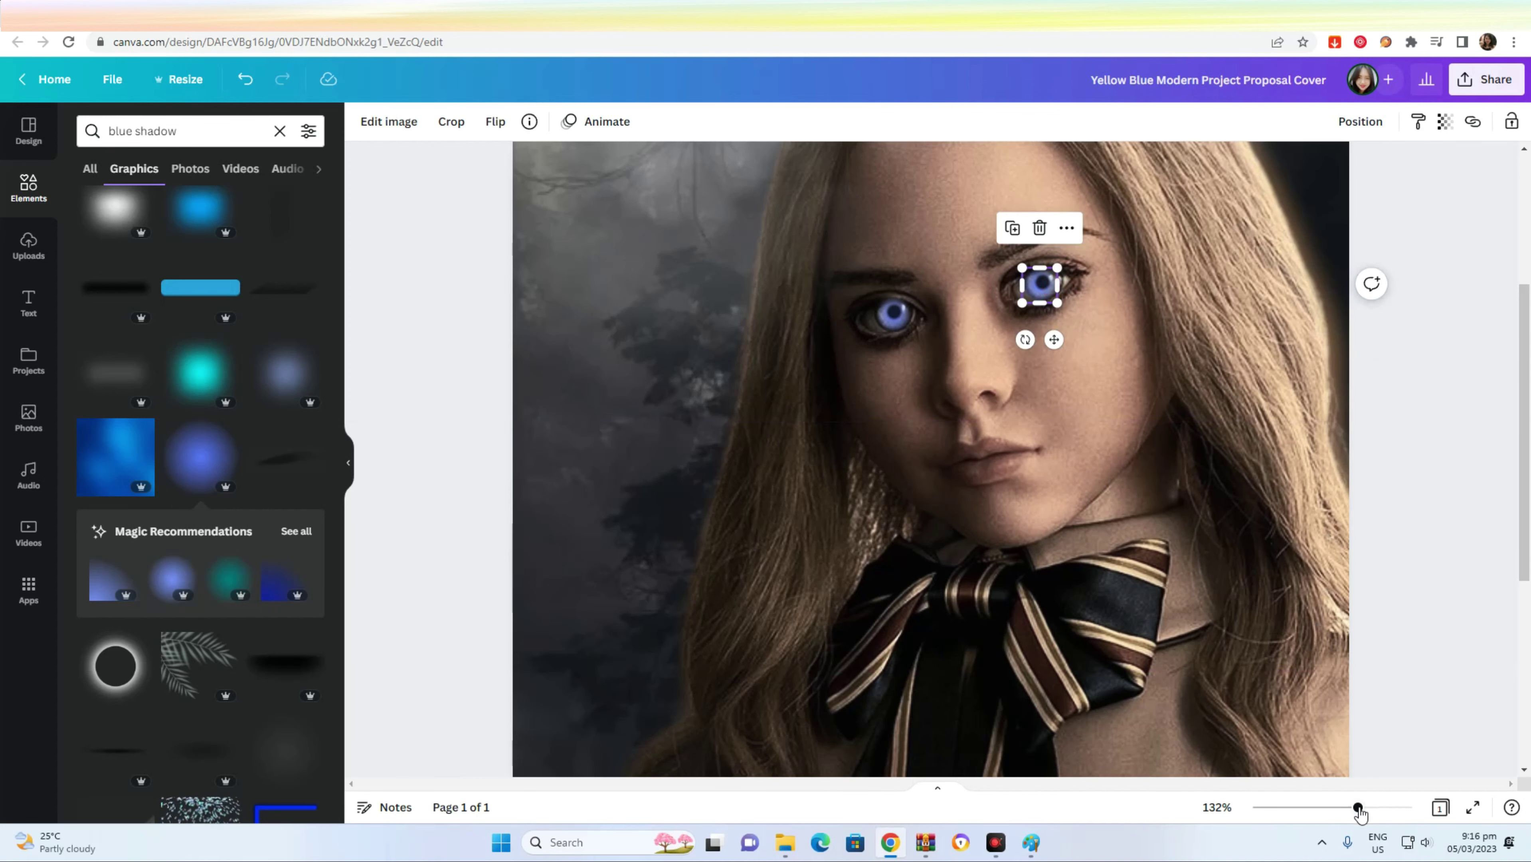
- Resize the right eye's blue glow to about 9.9 by 8.8 and nudge it slightly right over the iris
left_click_drag(1357, 807, 1381, 807)
scroll(1230, 513, "up", 3)
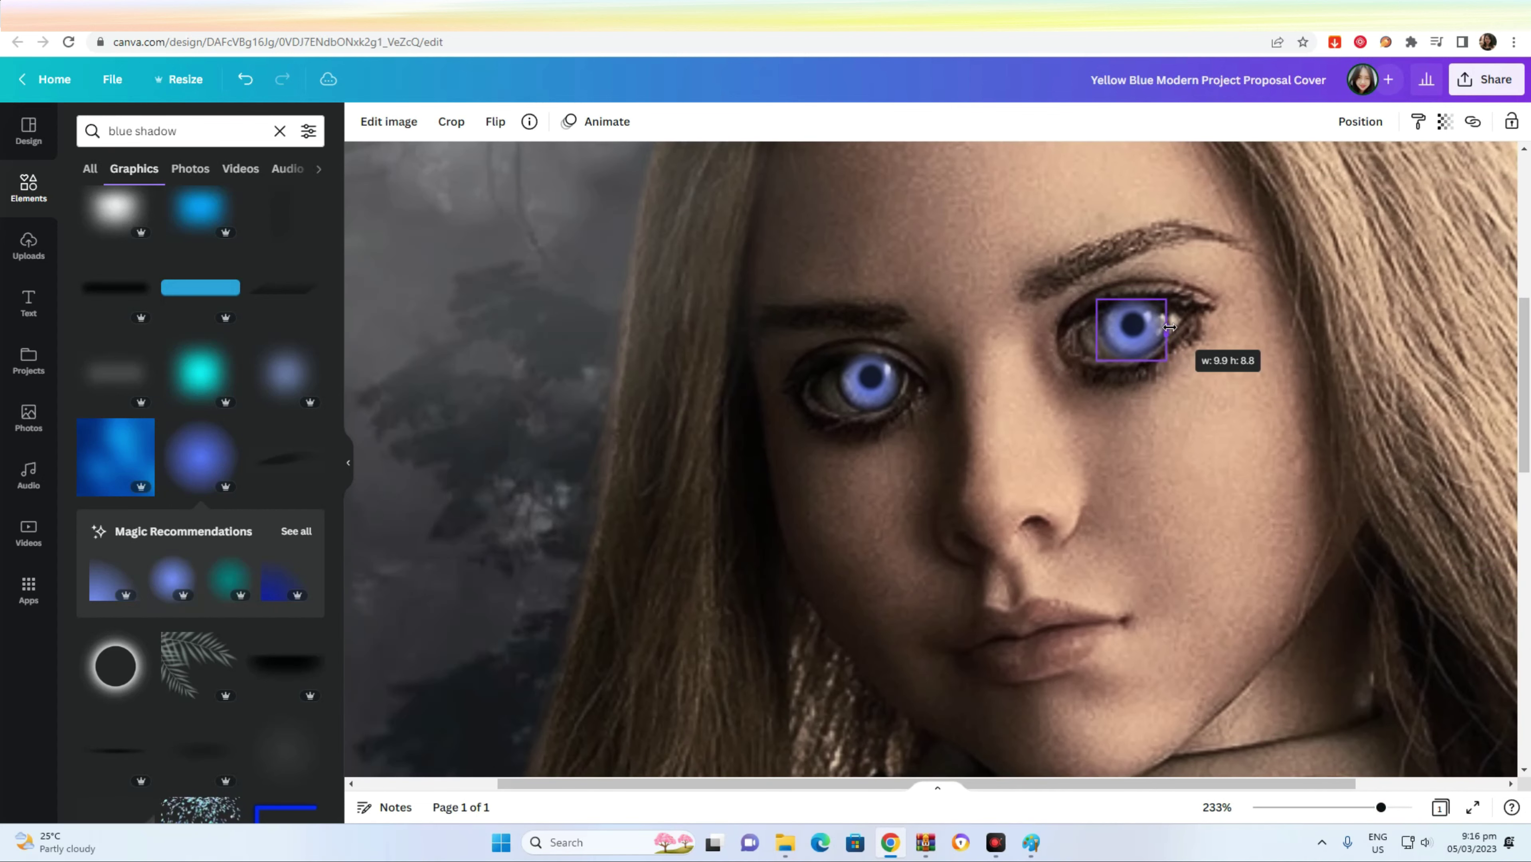
left_click_drag(1169, 327, 1170, 328)
left_click(1179, 557)
left_click(1150, 337)
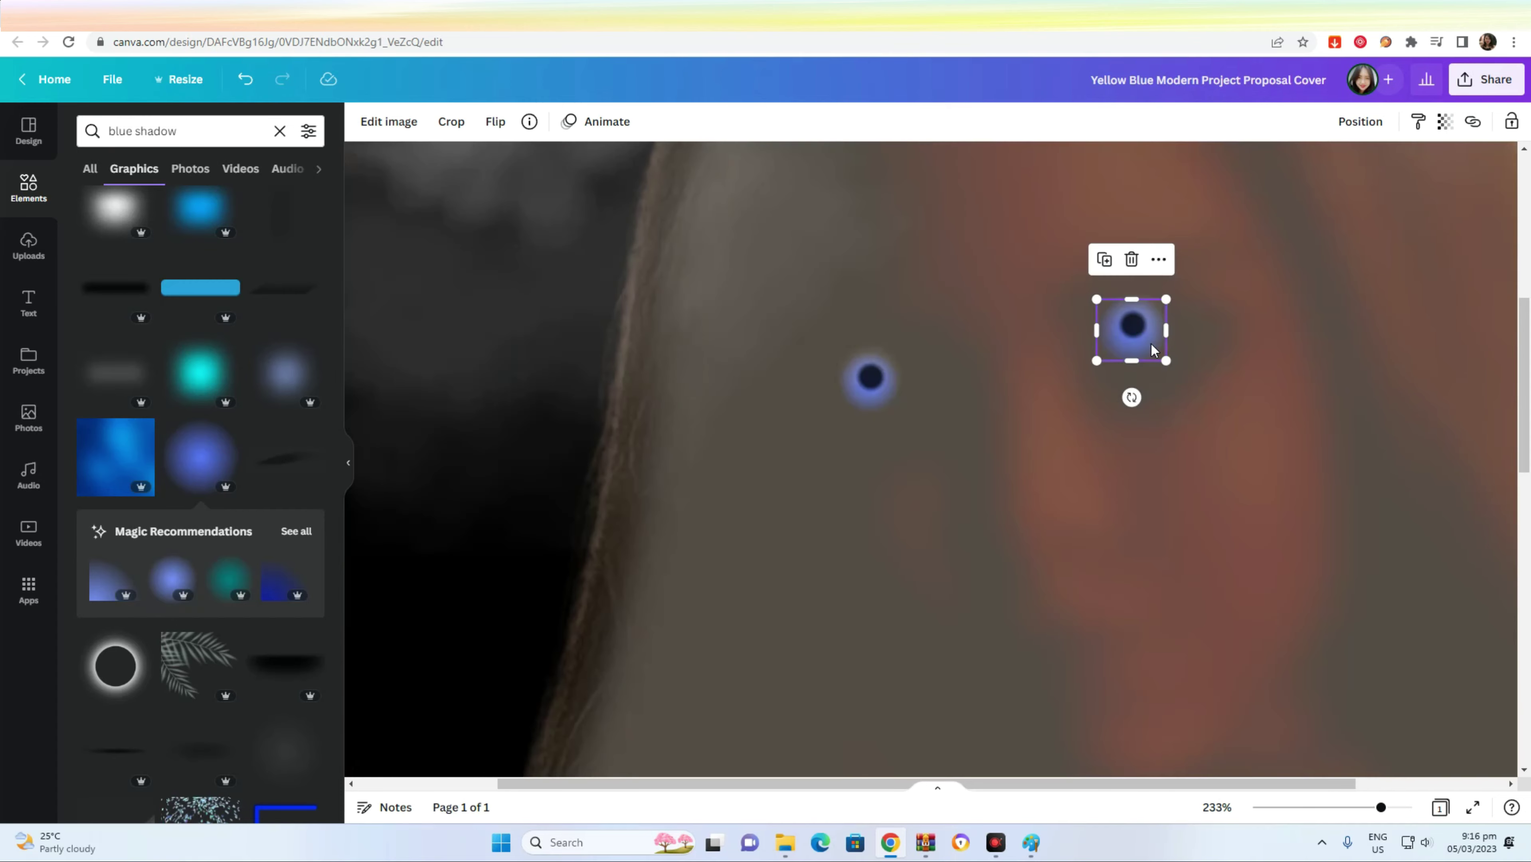
left_click(1173, 482)
left_click(1154, 342)
key("Right")
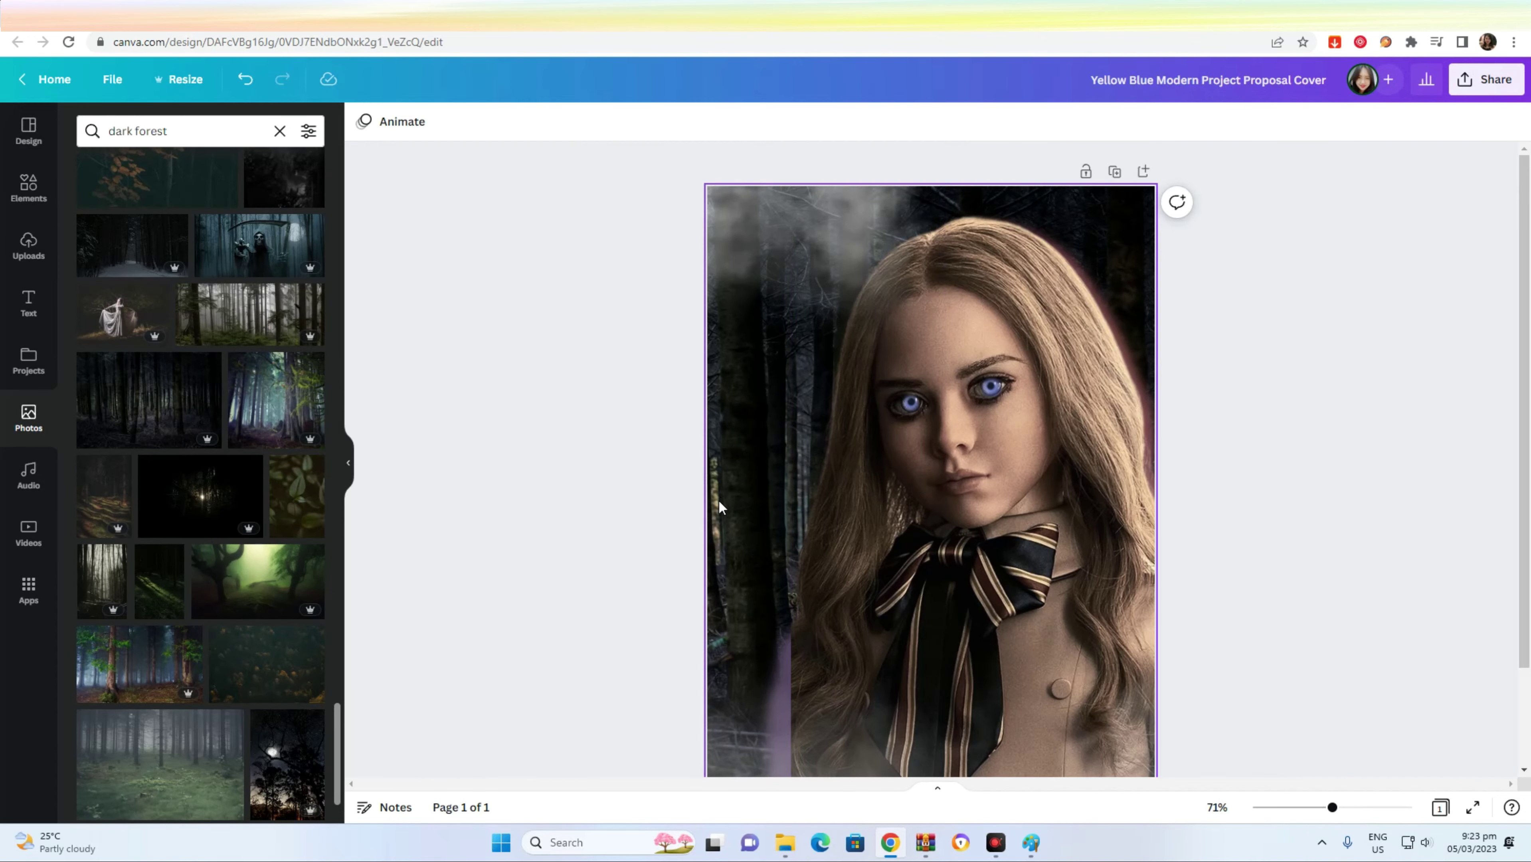
- Readjust the portrait layer's left edge against the forest background
left_click(718, 506)
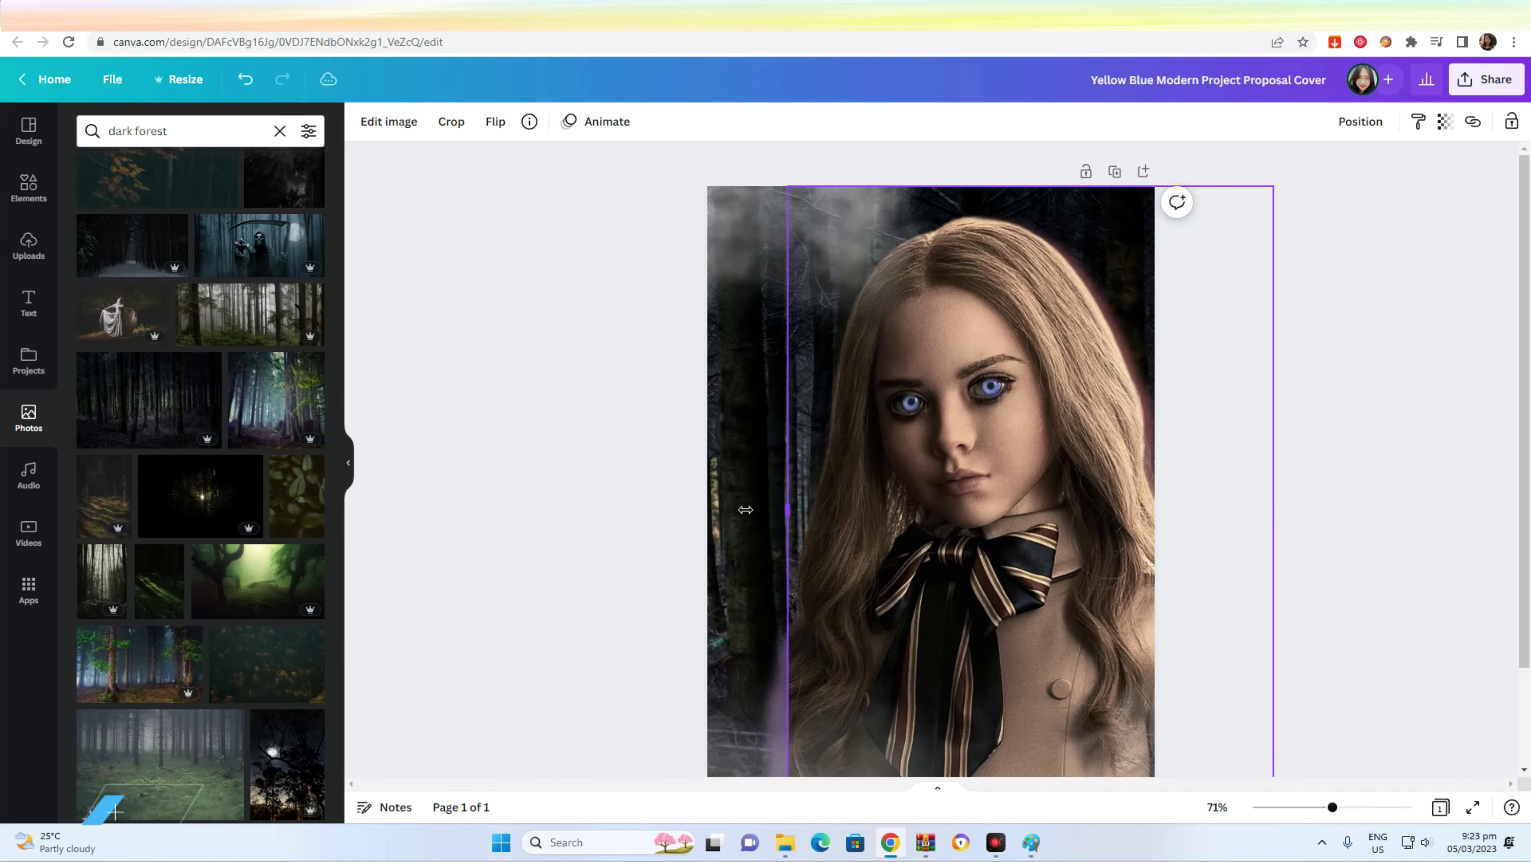
left_click_drag(1332, 807, 1327, 807)
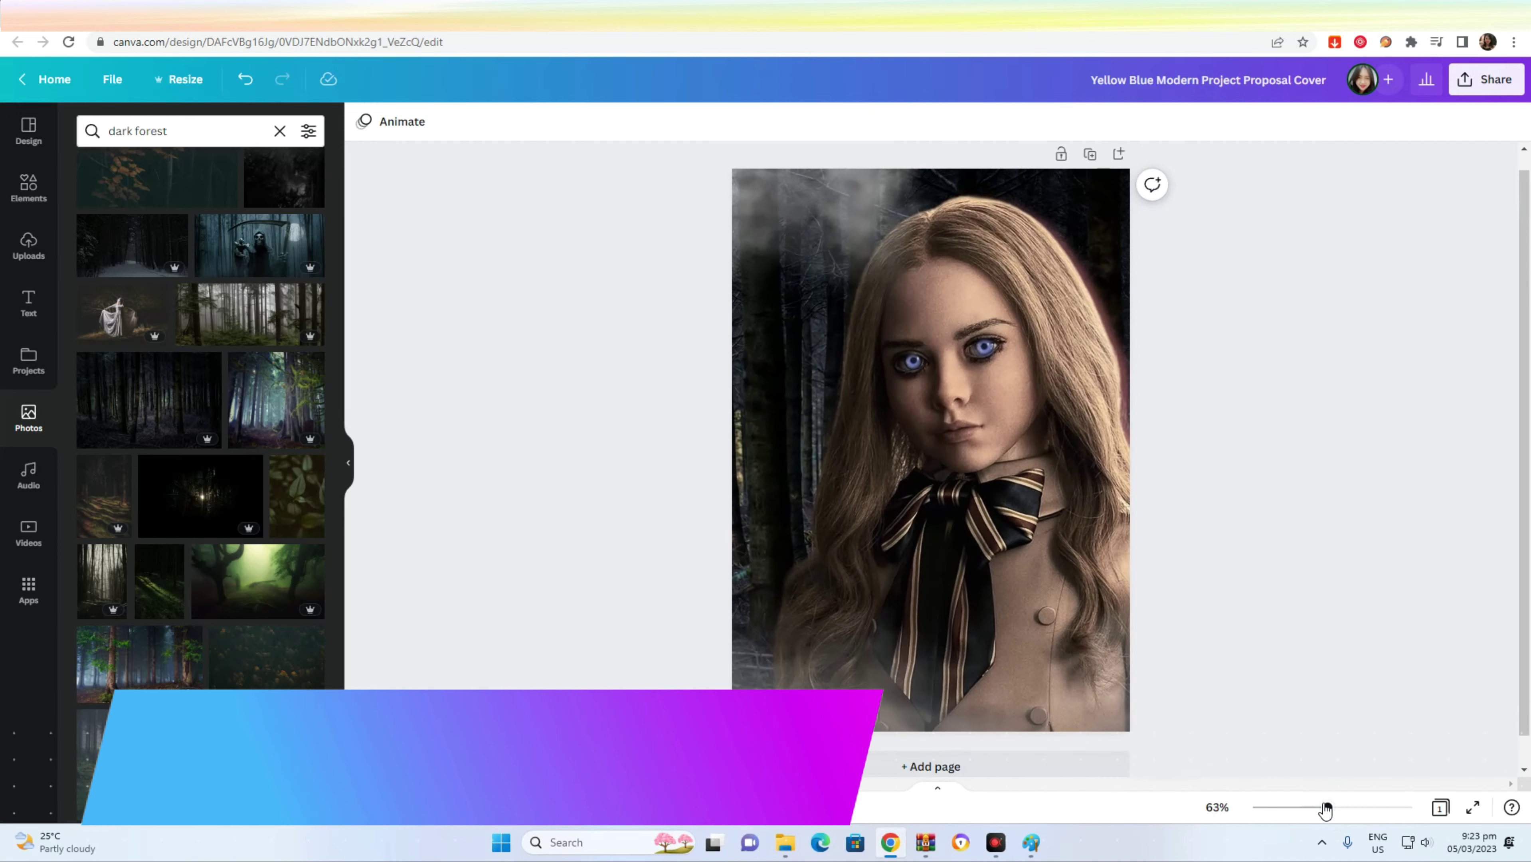
left_click_drag(738, 459, 794, 459)
- Set the dark forest background's transparency to about 62
left_click(763, 423)
left_click(1445, 122)
left_click_drag(1443, 186, 1378, 191)
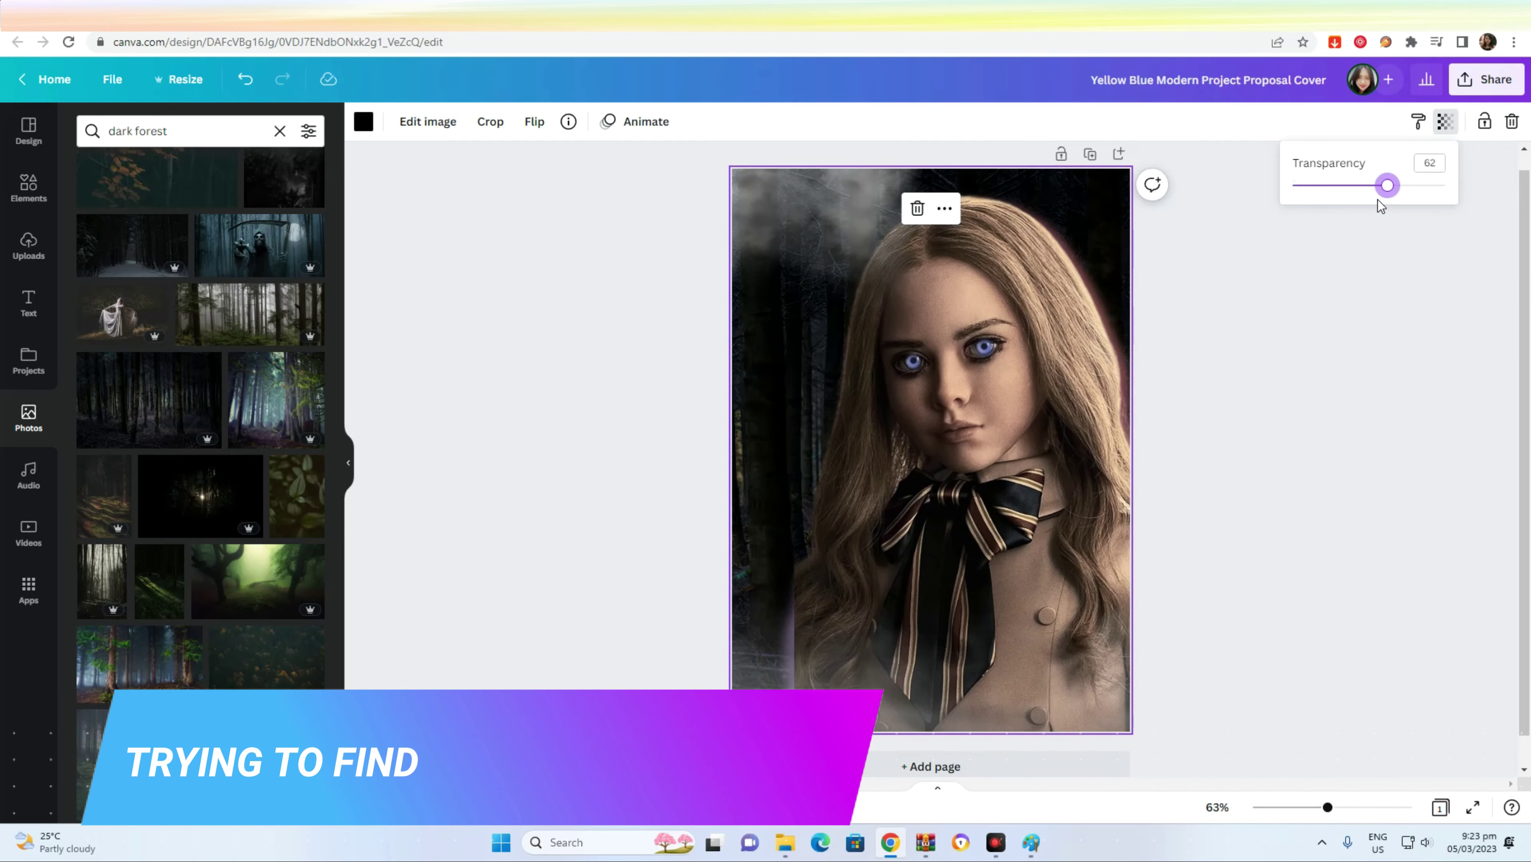
- Try the green misty forest photo as the page background and reposition its crop
left_click_drag(257, 581, 743, 455)
left_click(498, 121)
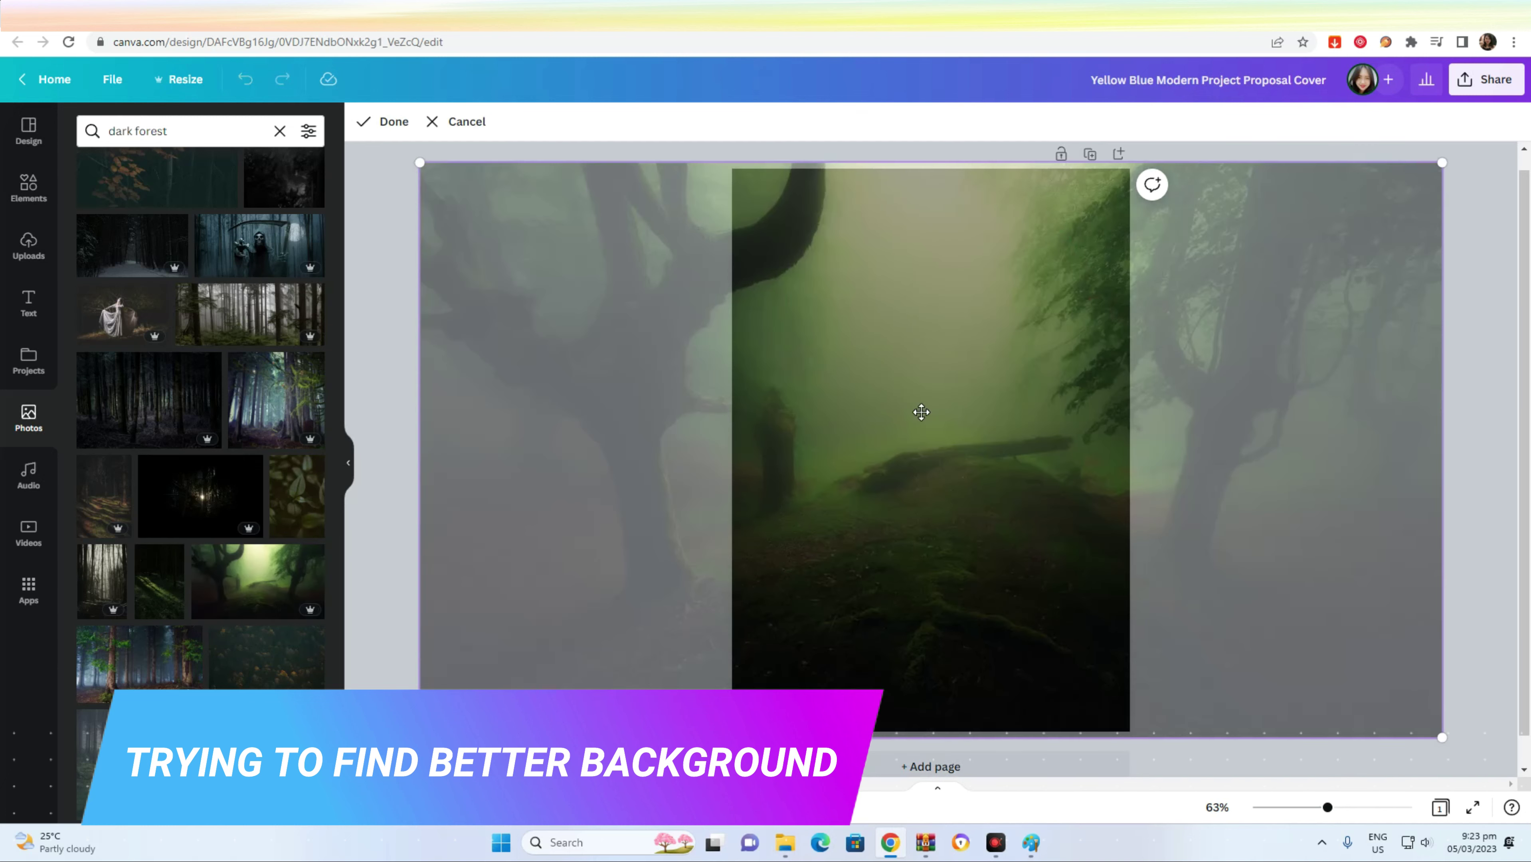
left_click_drag(920, 411, 731, 418)
left_click(388, 123)
left_click(548, 445)
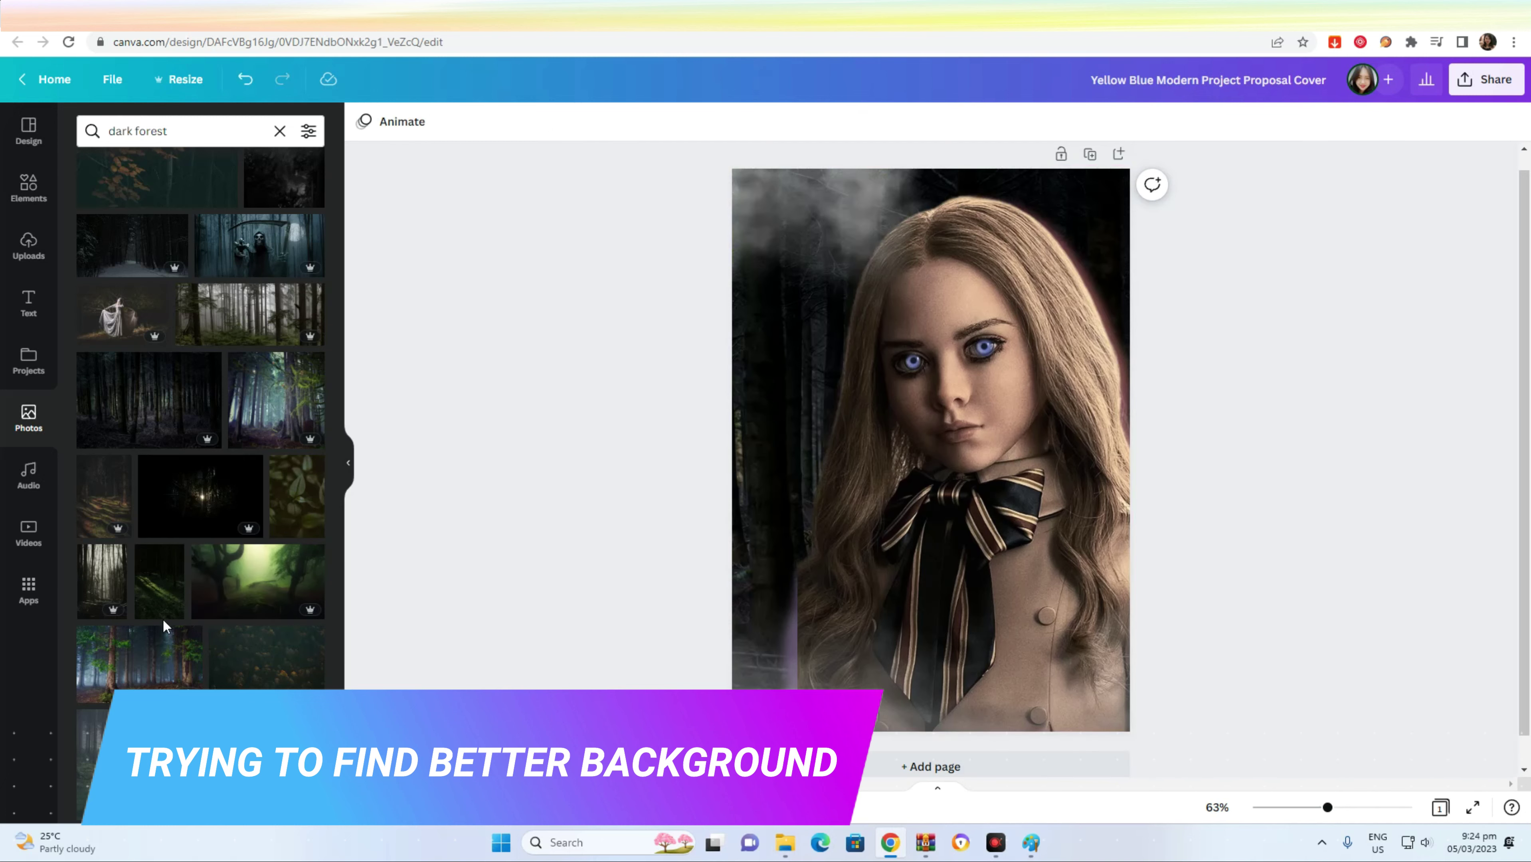
- Replace the background with the forest photo that has glowing orange light between the trees, and set its saturation to -74
scroll(166, 616, "down", 2)
left_click_drag(141, 661, 759, 421)
left_click(424, 121)
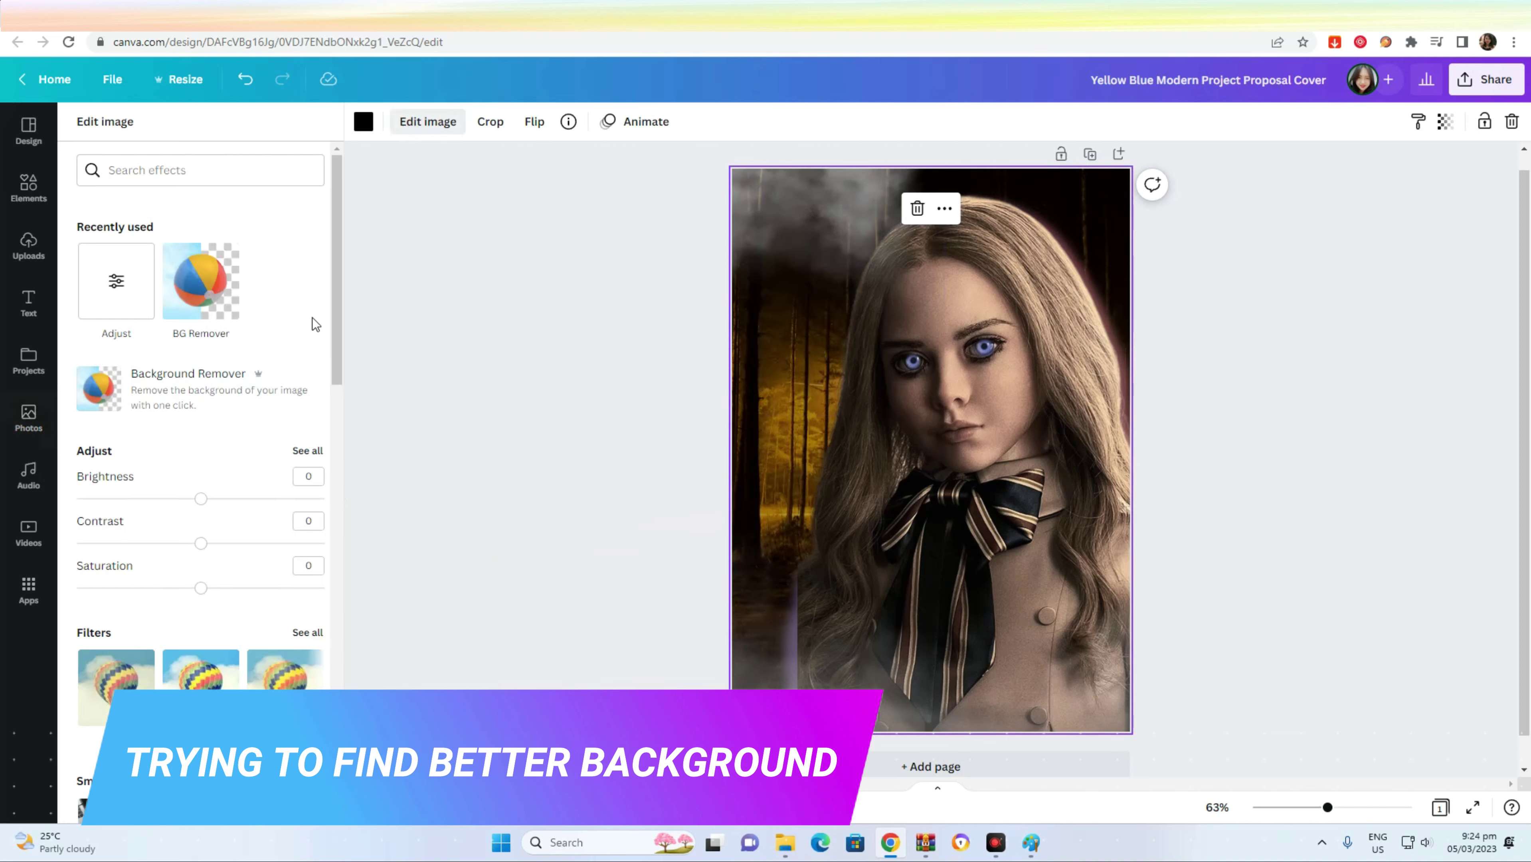
left_click_drag(90, 600, 150, 603)
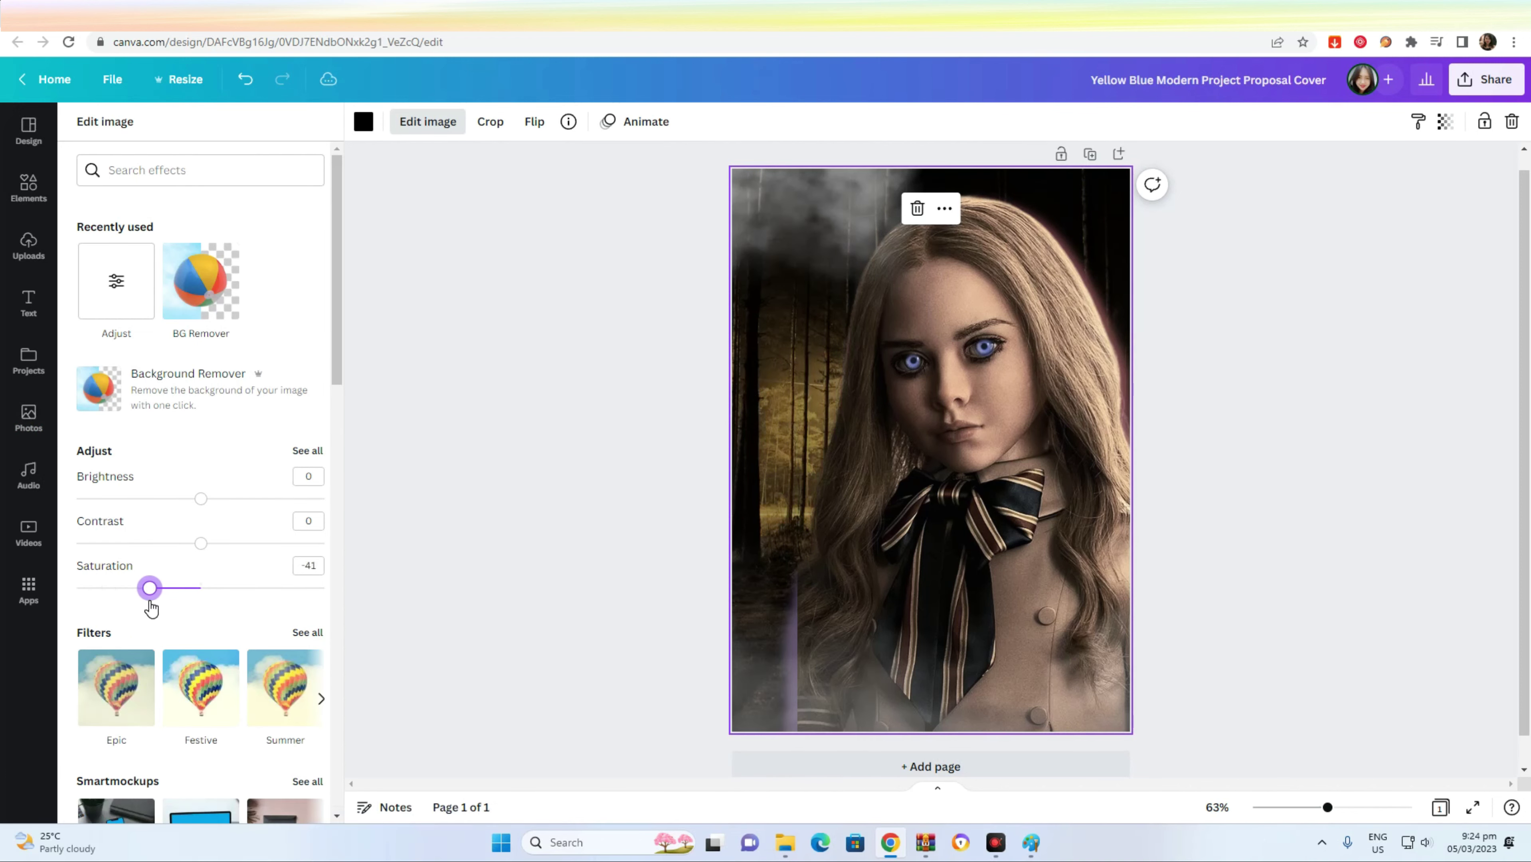
- Set the forest background's transparency to 46
left_click(1445, 123)
left_click_drag(1446, 185, 1364, 186)
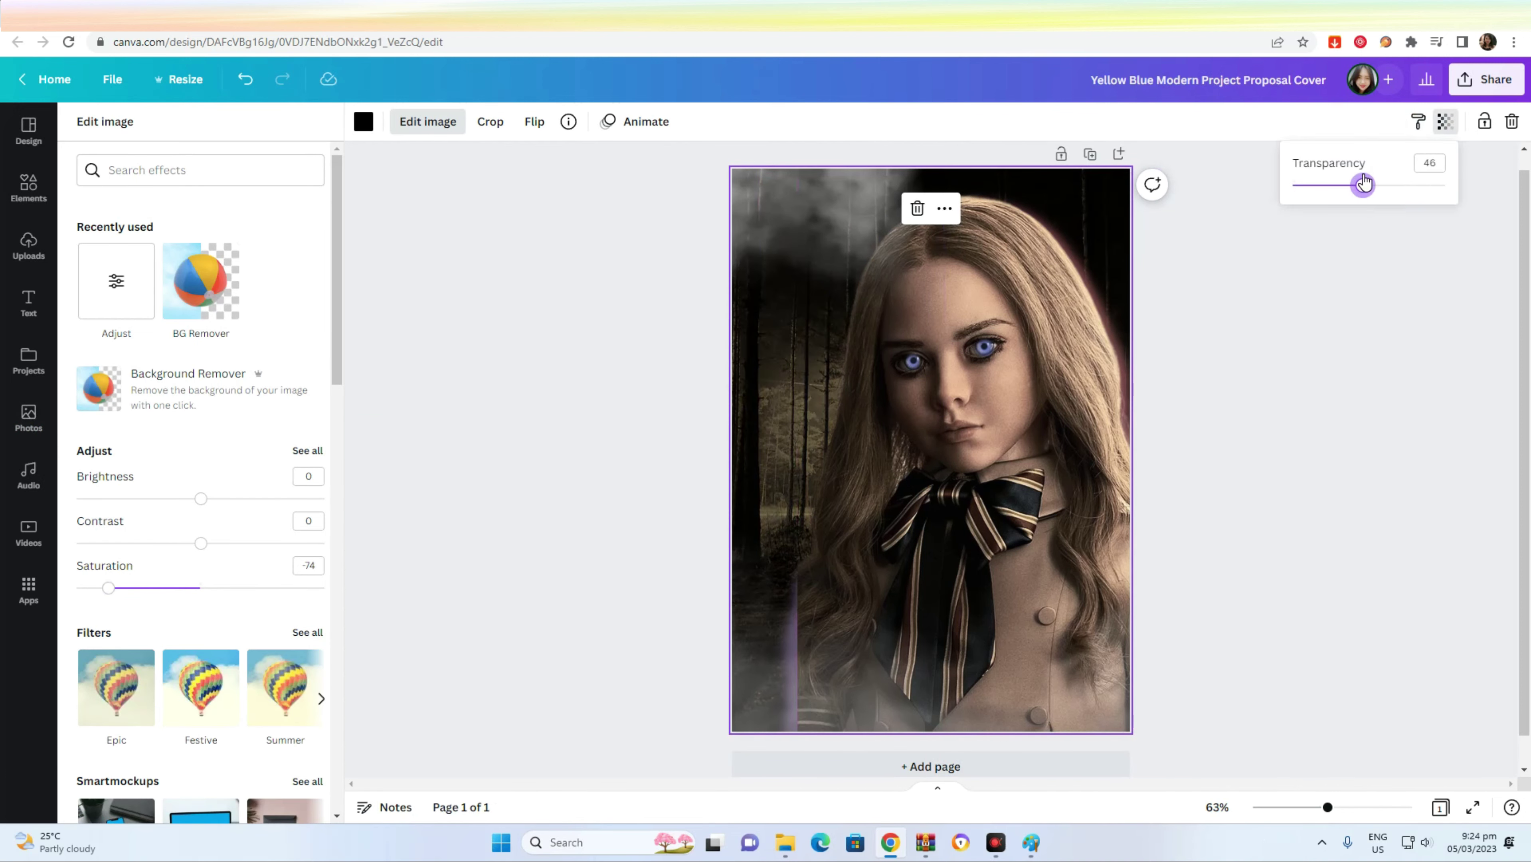
left_click(887, 543)
left_click(1331, 547)
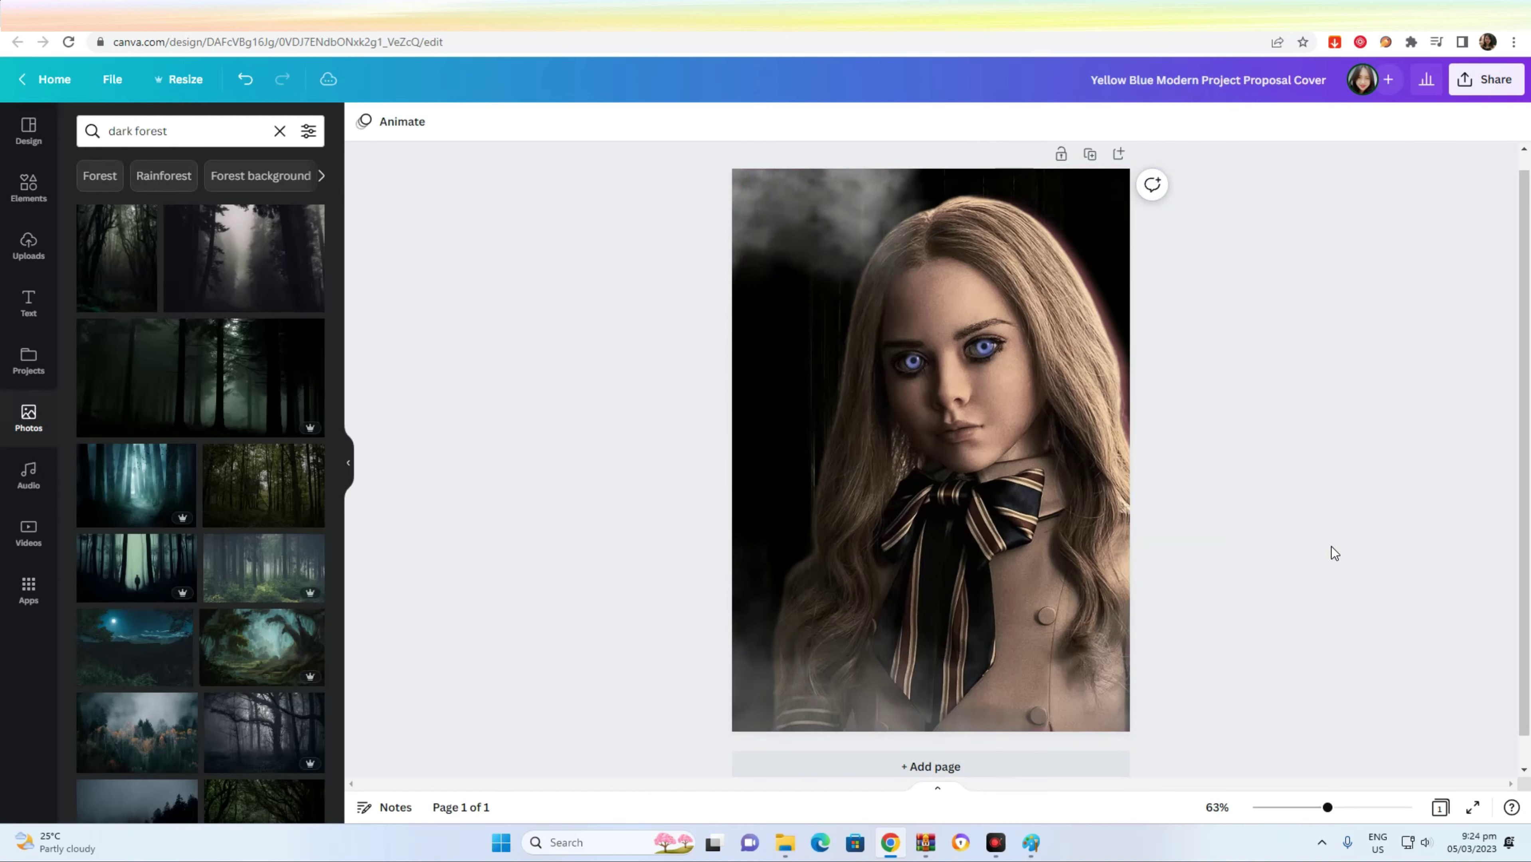
- Set the upper smoke layer's transparency to 65 and enlarge it beyond the page's right edge
left_click(927, 422)
left_click(1445, 121)
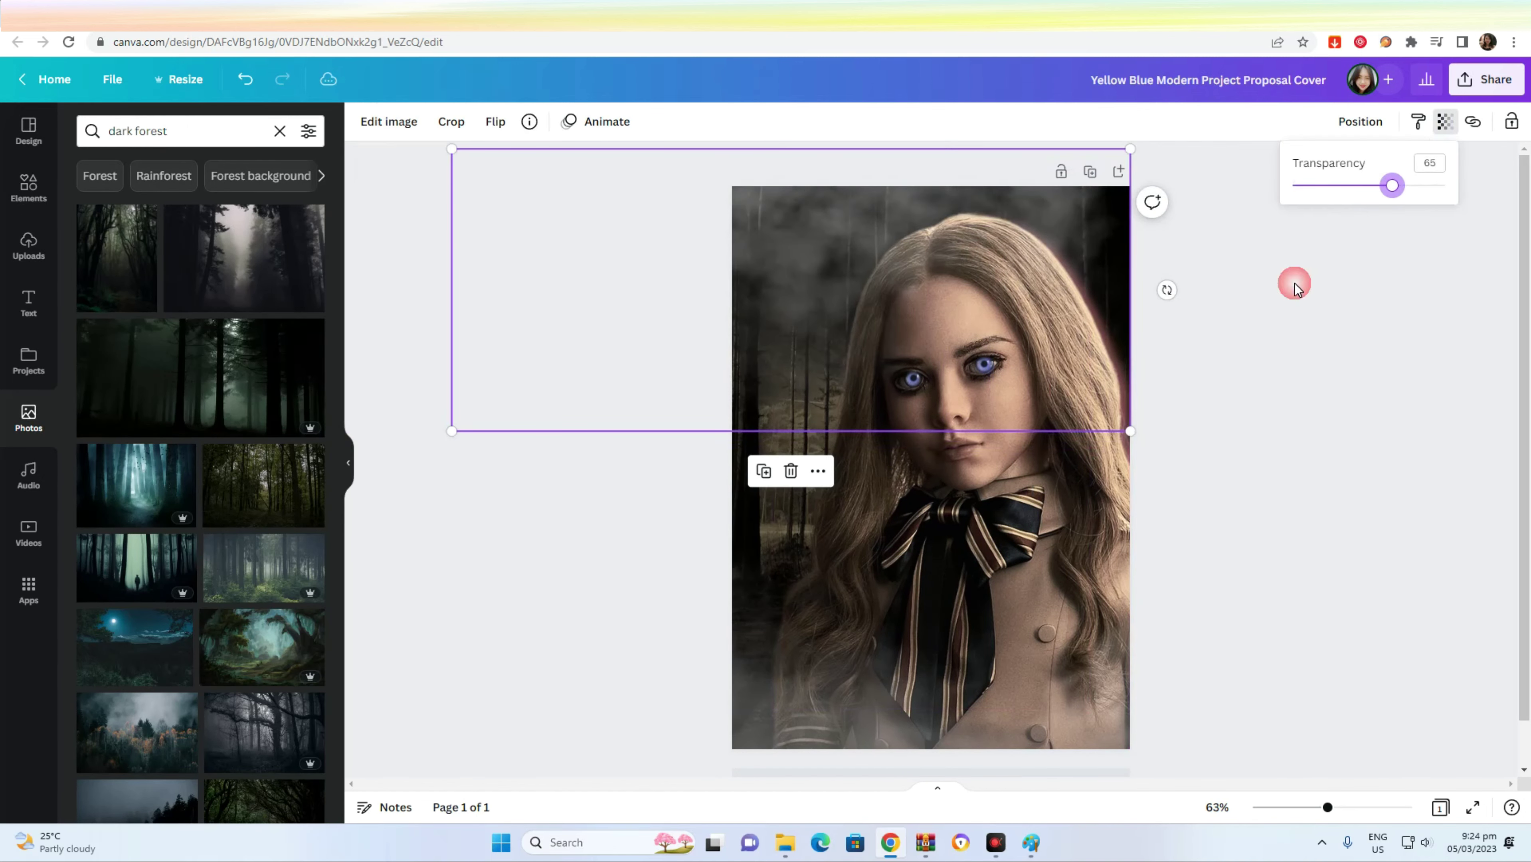
left_click_drag(1129, 431, 1167, 448)
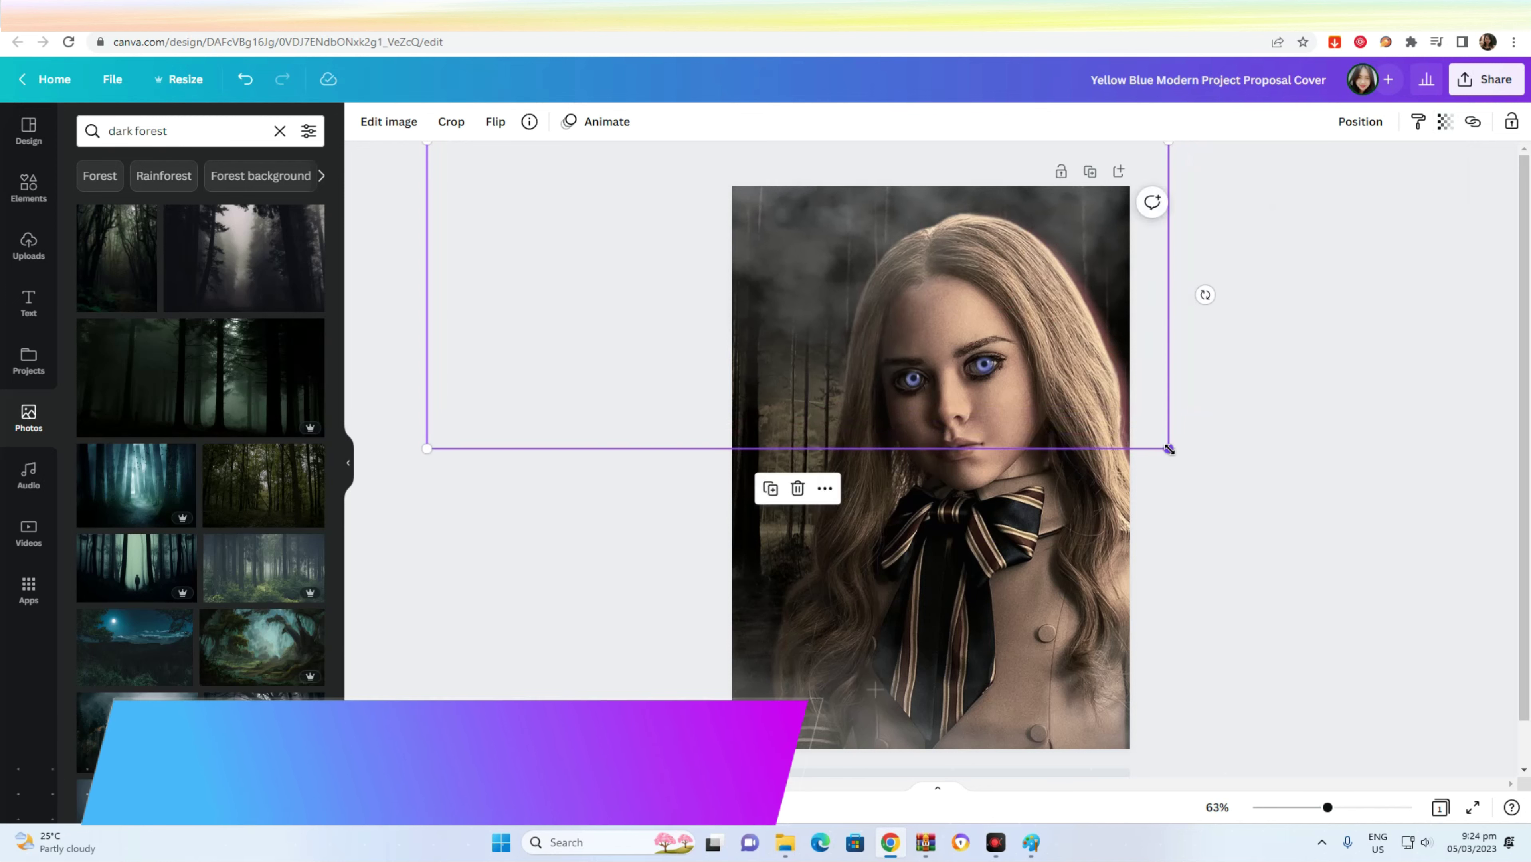
- Browse further dark forest photos, and search the photo library for "blue light"
left_click(1307, 413)
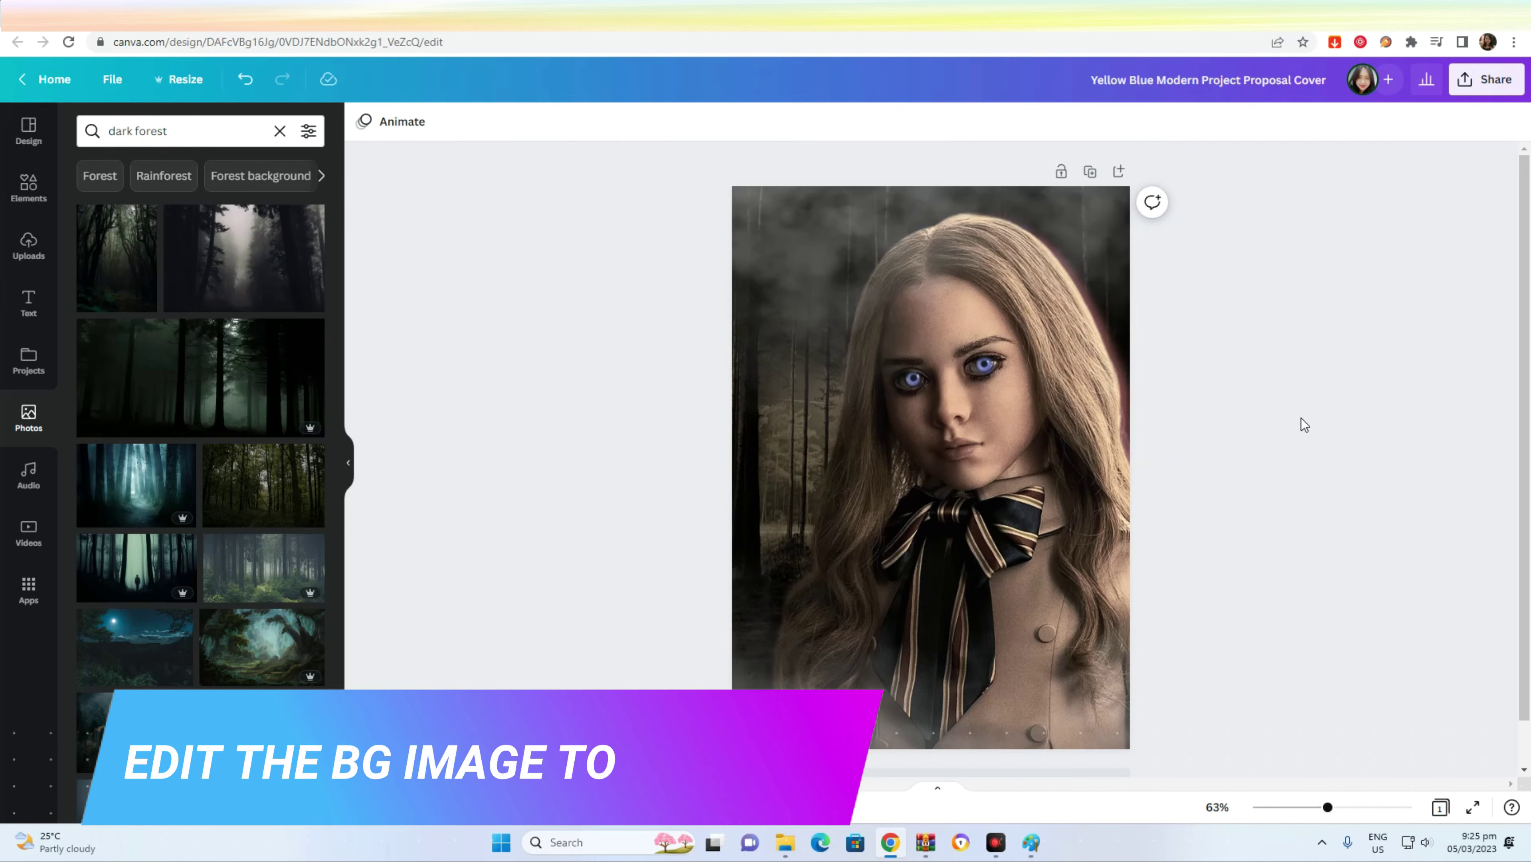
scroll(189, 542, "down", 20)
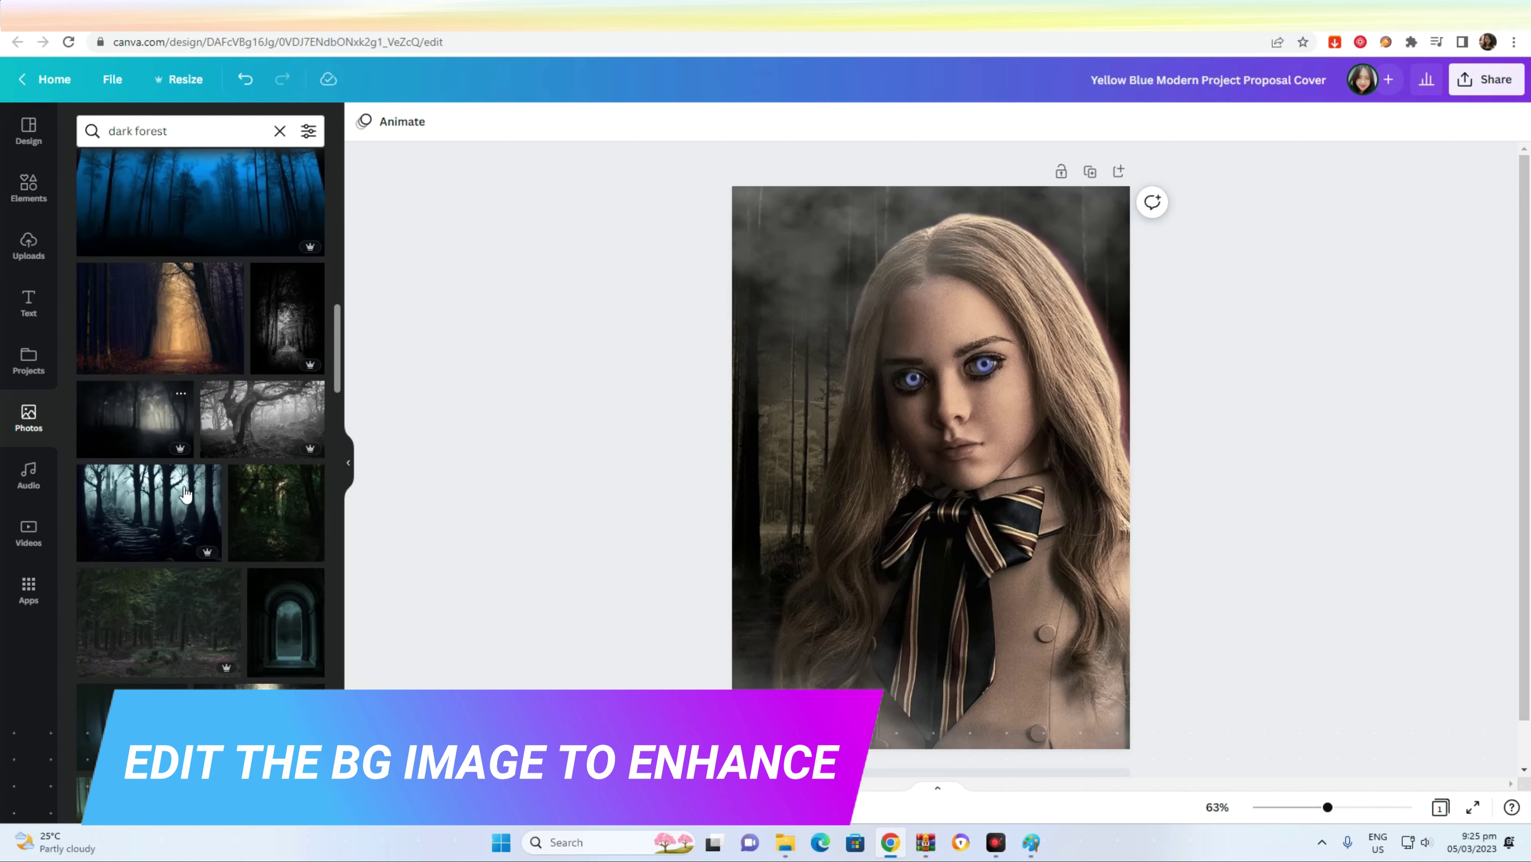
scroll(205, 507, "down", 5)
scroll(255, 524, "down", 8)
triple_click(181, 130)
type("blue light")
key("Return")
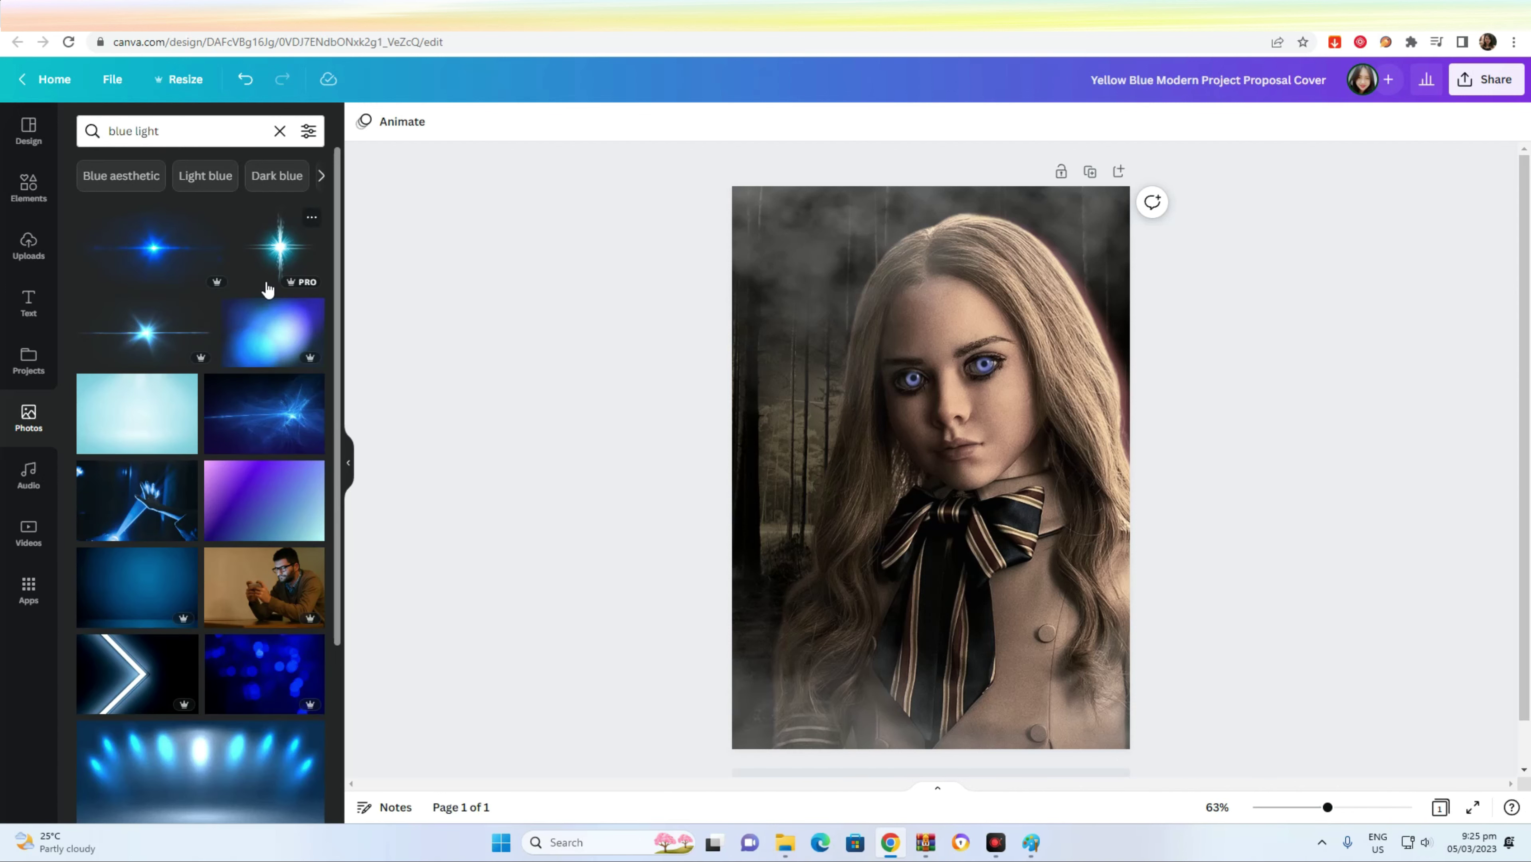
- Add the first blue flare photo, enlarge it beyond the page, position its glow beside the hair and send it to the back
left_click(147, 256)
left_click_drag(772, 379, 674, 323)
left_click_drag(1090, 557, 1219, 629)
left_click_drag(674, 323, 537, 246)
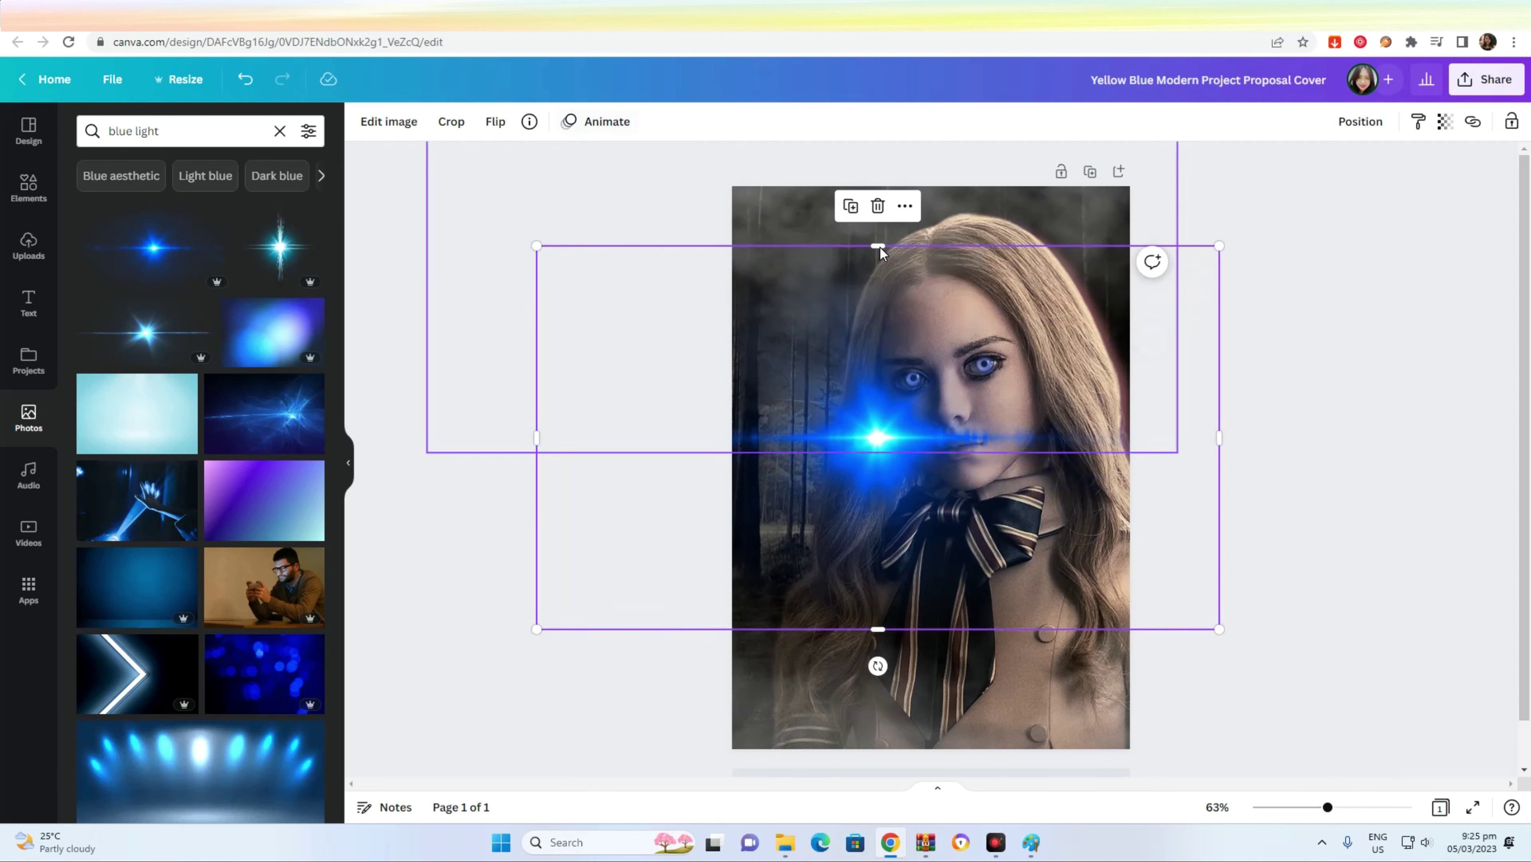
left_click_drag(1219, 246, 1353, 171)
left_click_drag(801, 401, 746, 381)
left_click(1350, 125)
left_click(1292, 197)
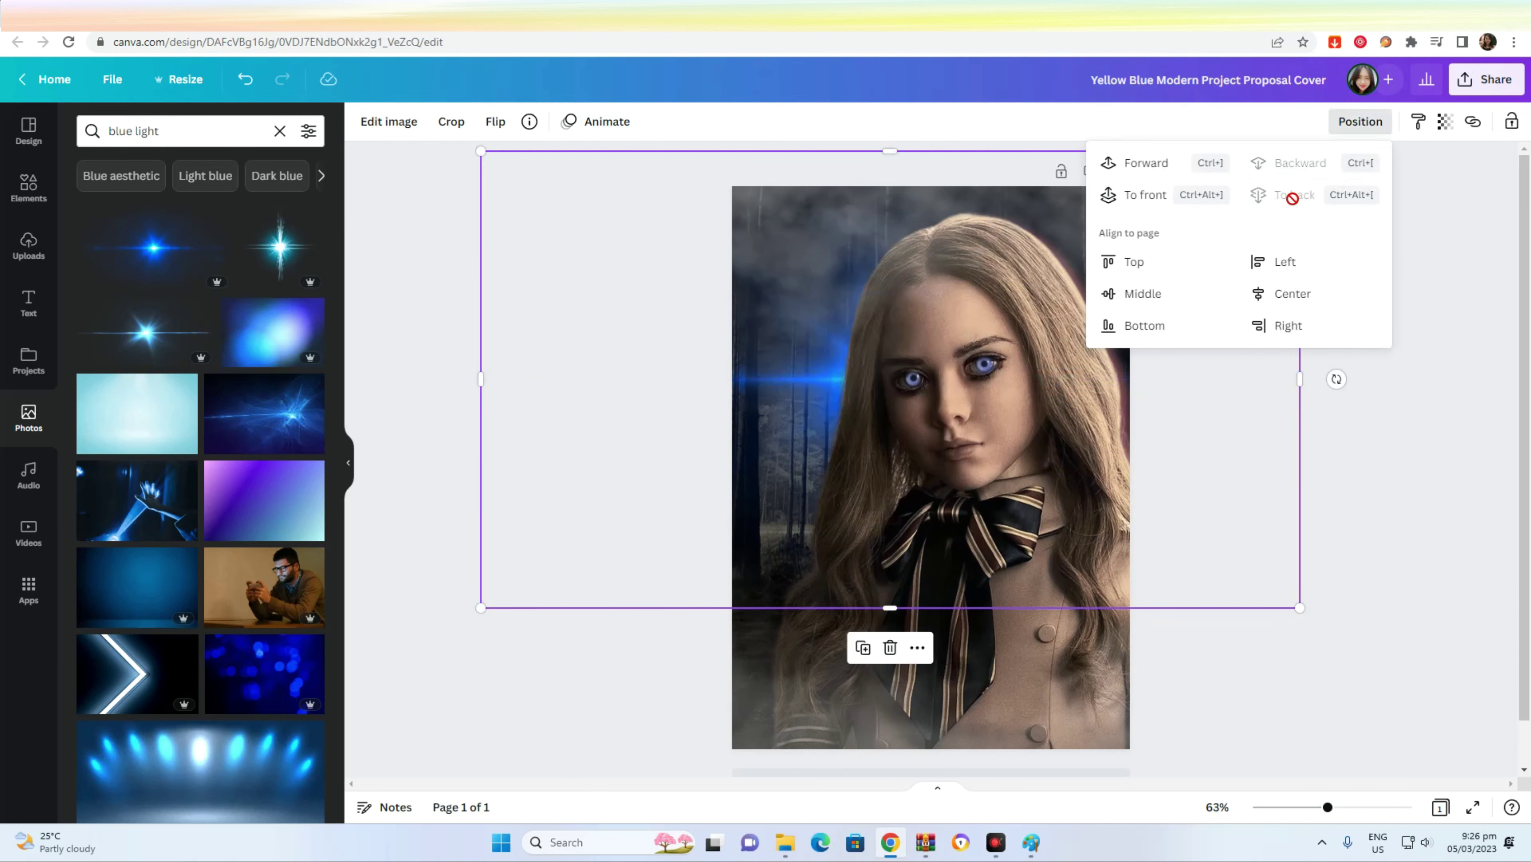
- Enlarge the blue flare slightly and try reduced saturation with brightness 47 and contrast 83 on it
left_click_drag(1298, 608, 1328, 662)
left_click(389, 121)
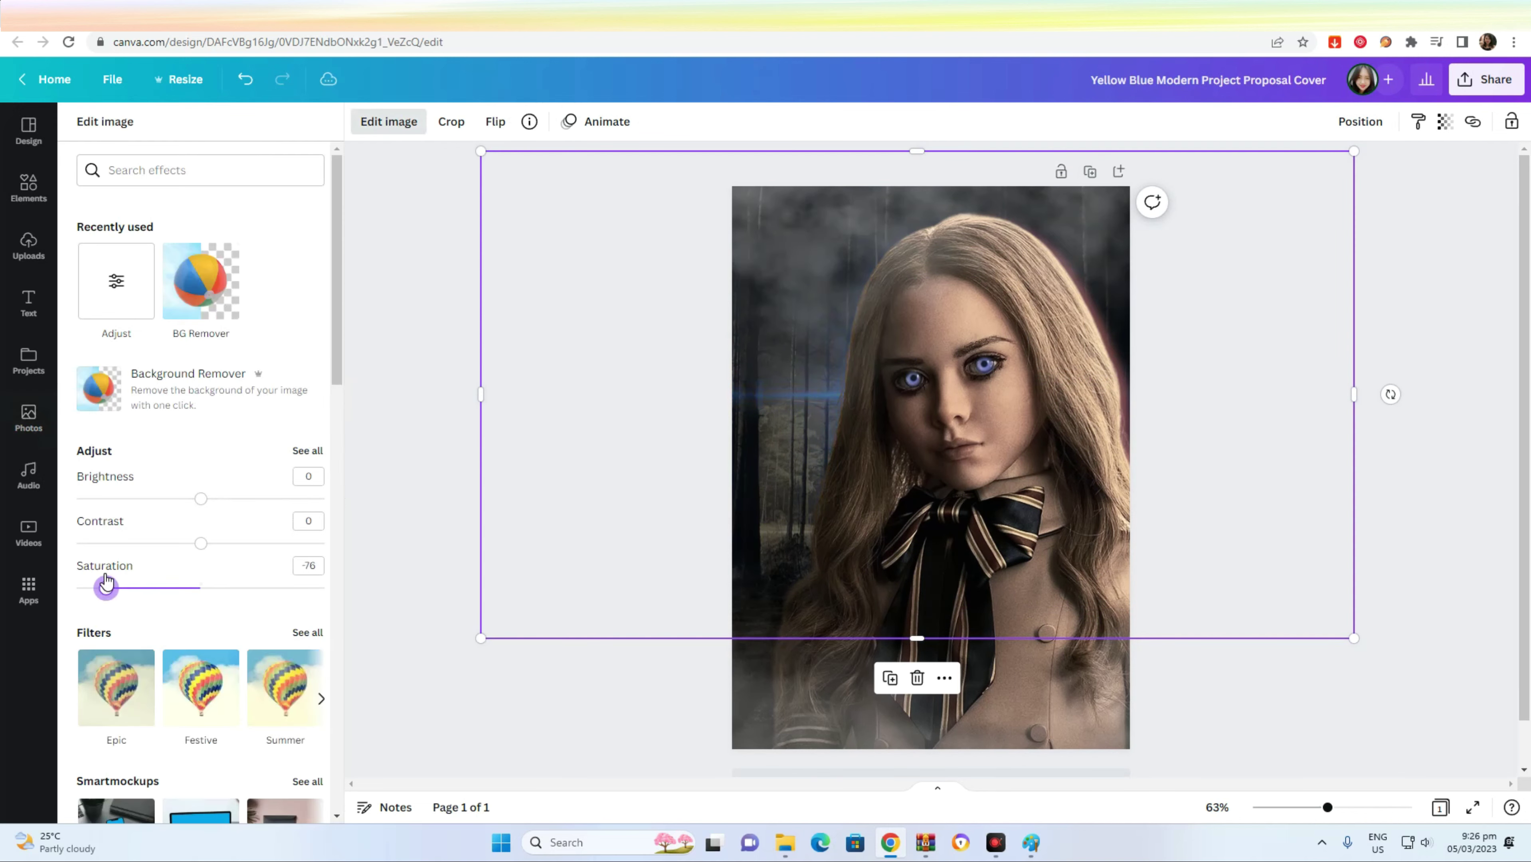
left_click_drag(35, 522, 156, 541)
left_click_drag(201, 499, 303, 521)
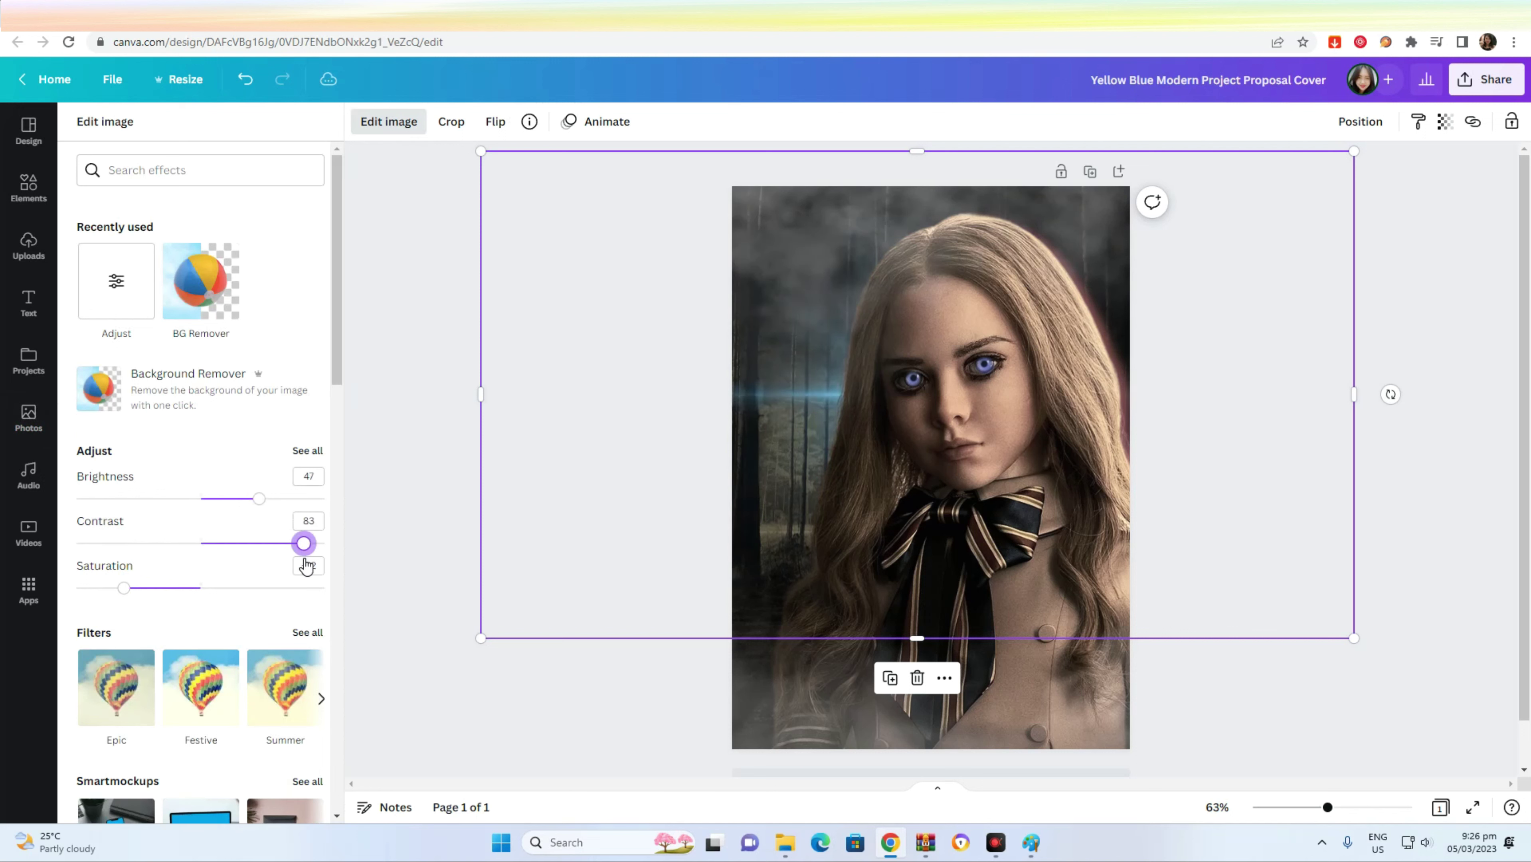
left_click(306, 499)
- Enlarge the flare past the page's edges, set its saturation to -40 and contrast to 0, and raise its brightness
left_click_drag(481, 638, 176, 809)
left_click_drag(1288, 519, 1479, 427)
left_click_drag(306, 499, 222, 498)
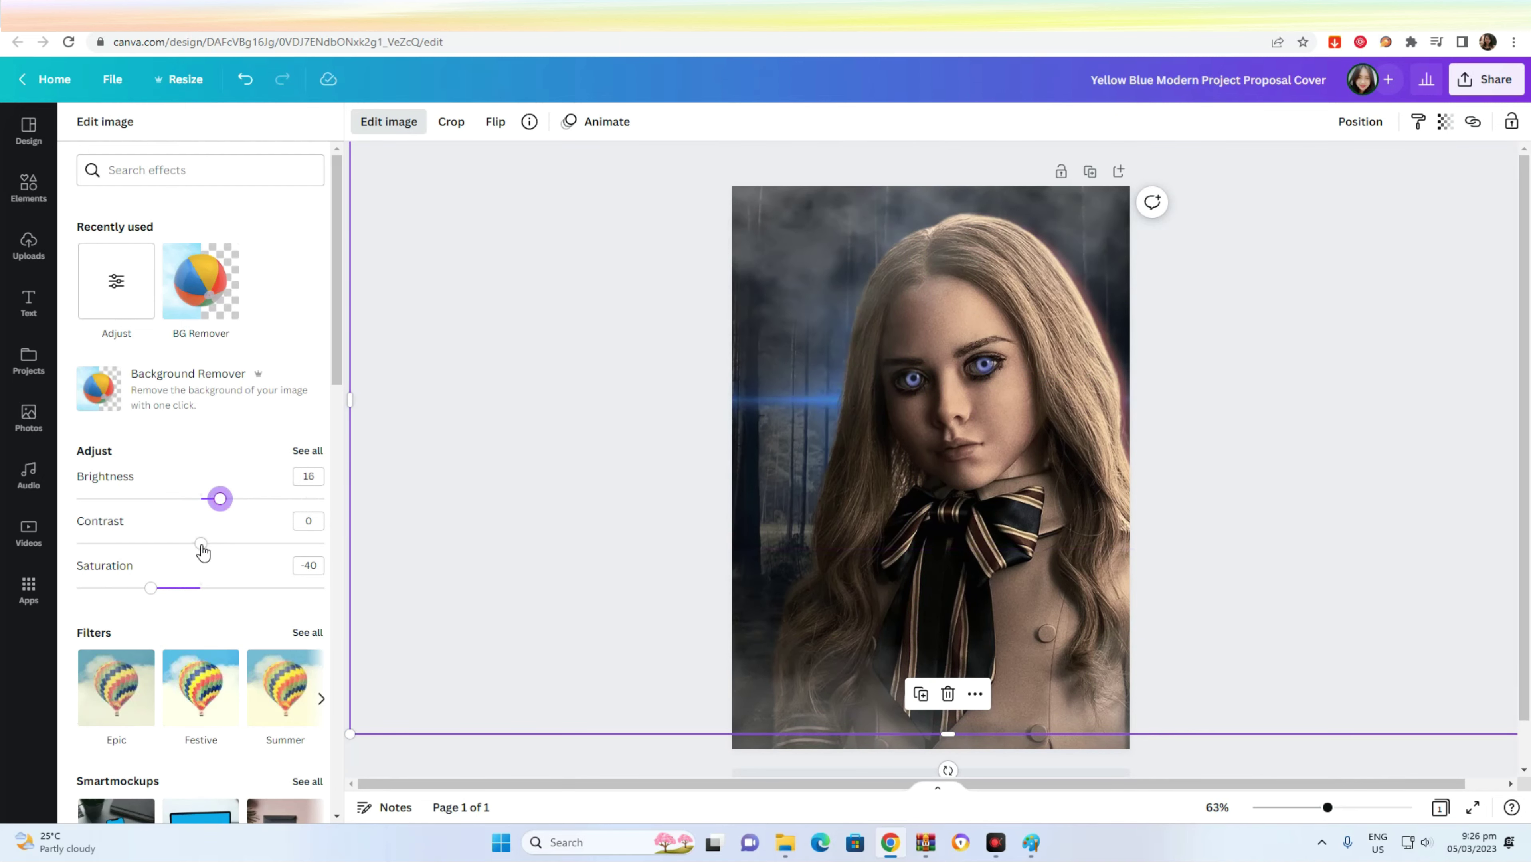
left_click_drag(65, 550, 201, 543)
left_click(311, 499)
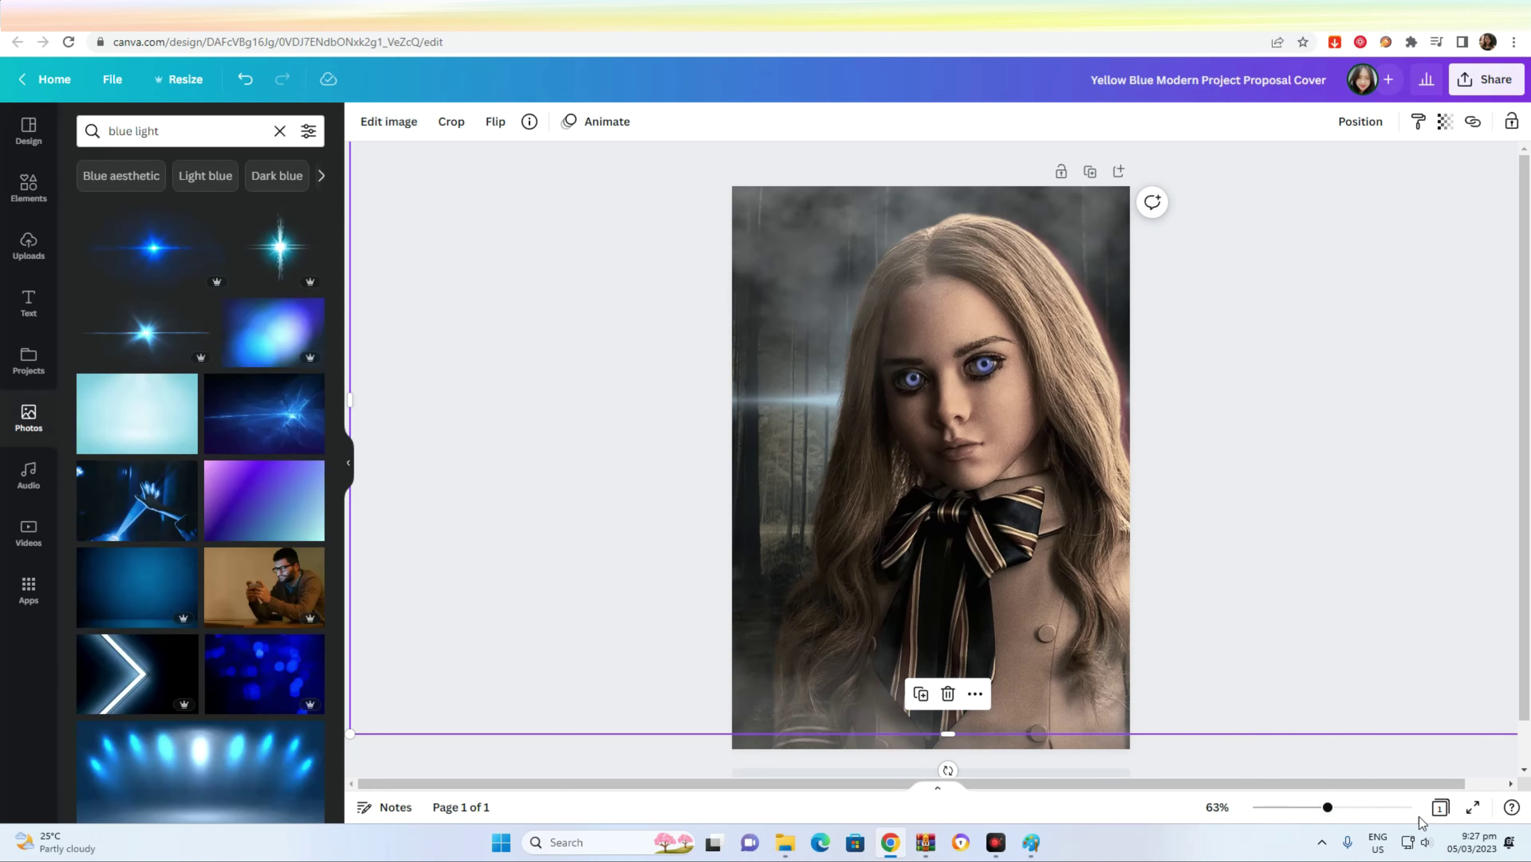
- Preview the poster in full screen and return to the editor
left_click(1473, 808)
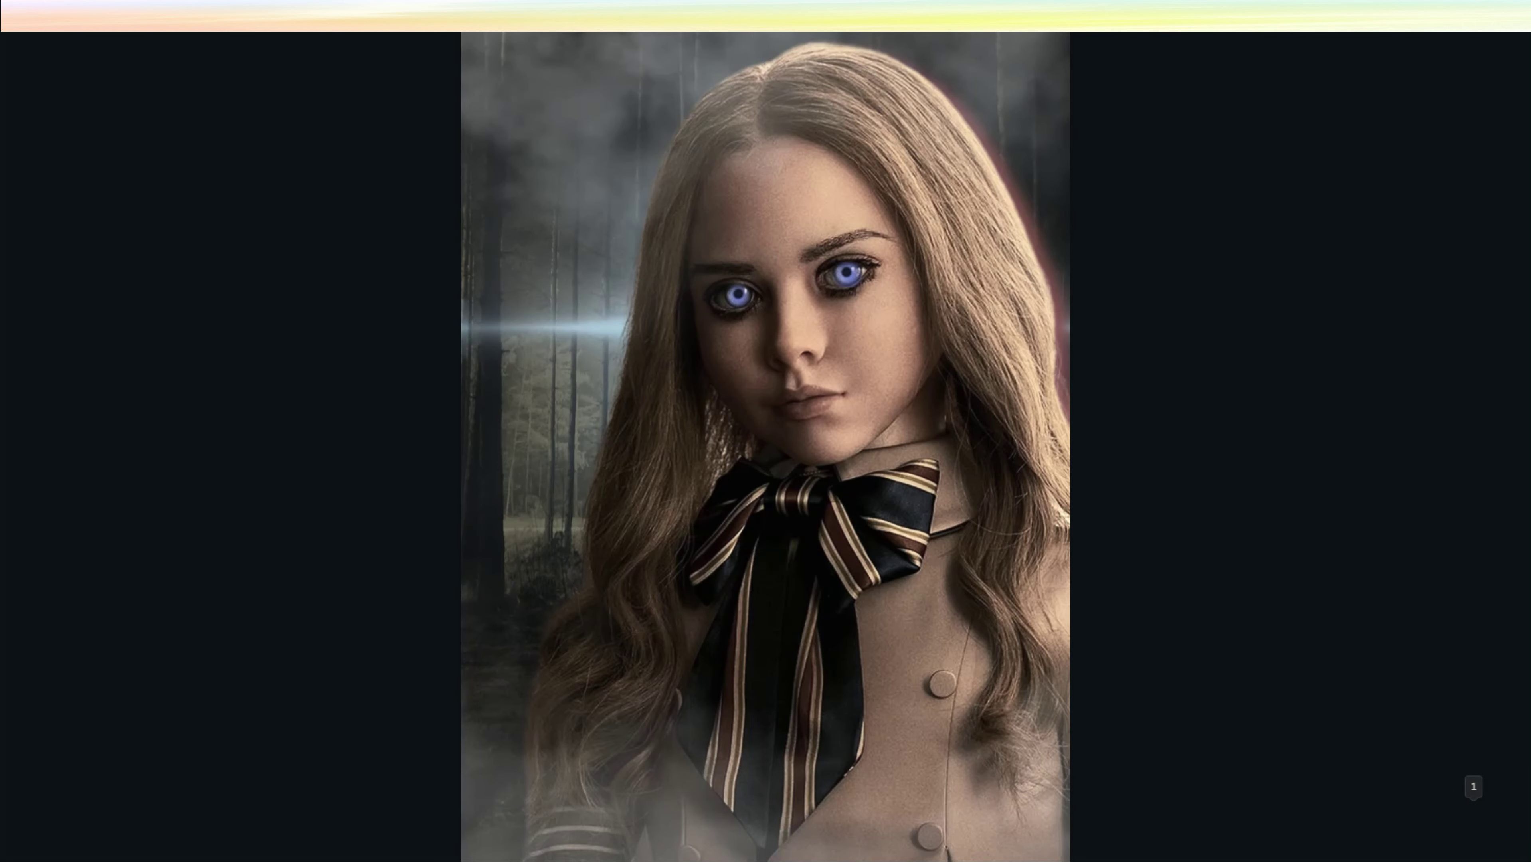
key("Escape")
left_click(898, 496)
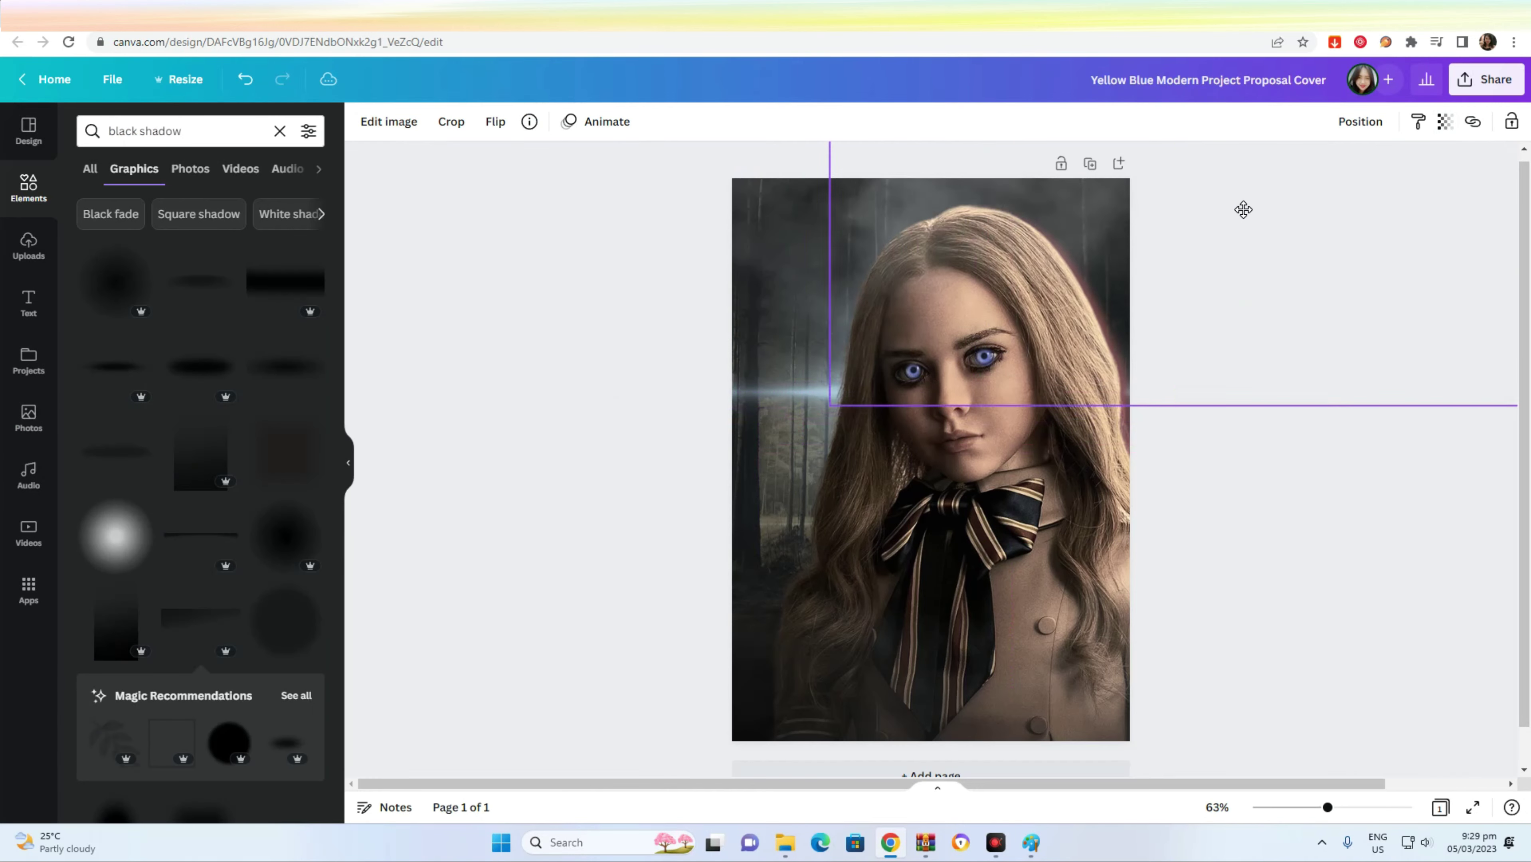
- Shift the overlay at the page's upper right farther right and set its transparency to 26
left_click_drag(1243, 211, 1378, 219)
left_click(1445, 122)
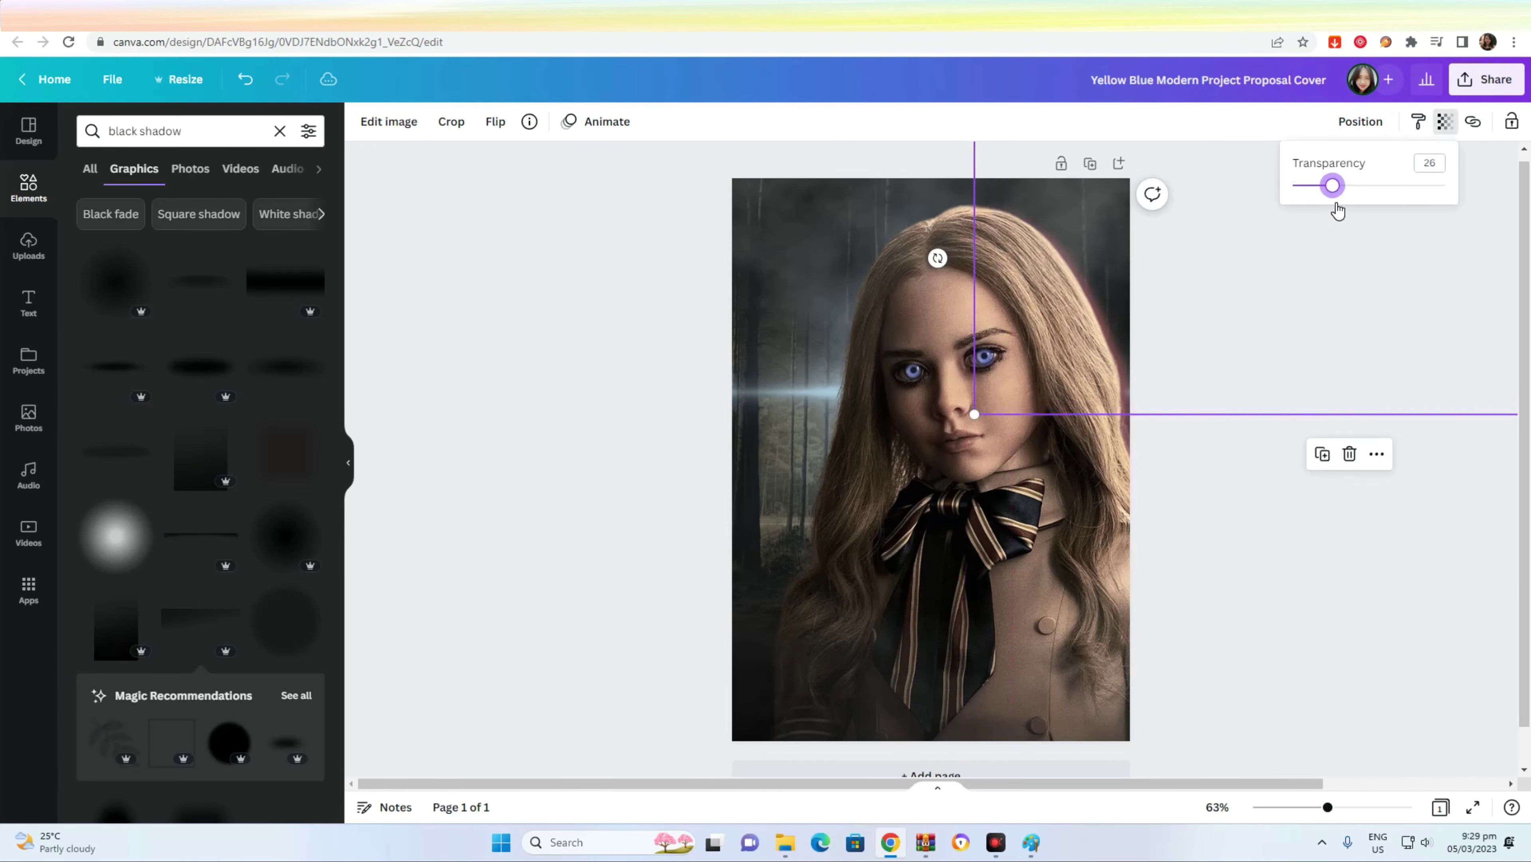
left_click(500, 421)
- Try a thin black shadow graphic enlarged across the top of the page, and delete it
left_click(206, 540)
left_click_drag(851, 453, 341, 408)
left_click_drag(534, 446, 767, 215)
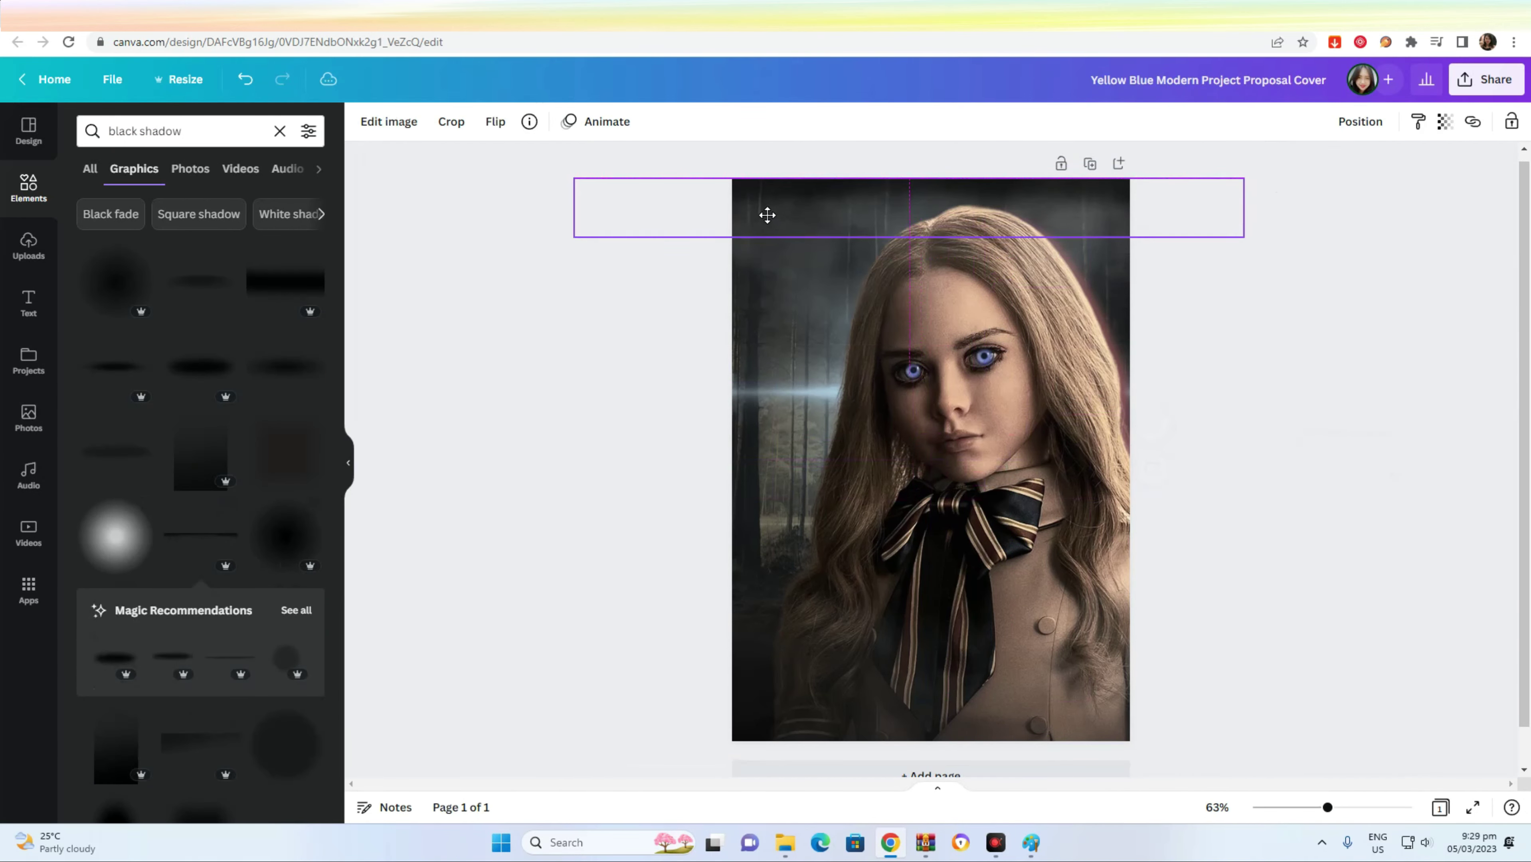
left_click_drag(1244, 237, 1526, 553)
left_click_drag(567, 266, 184, 302)
key("Delete")
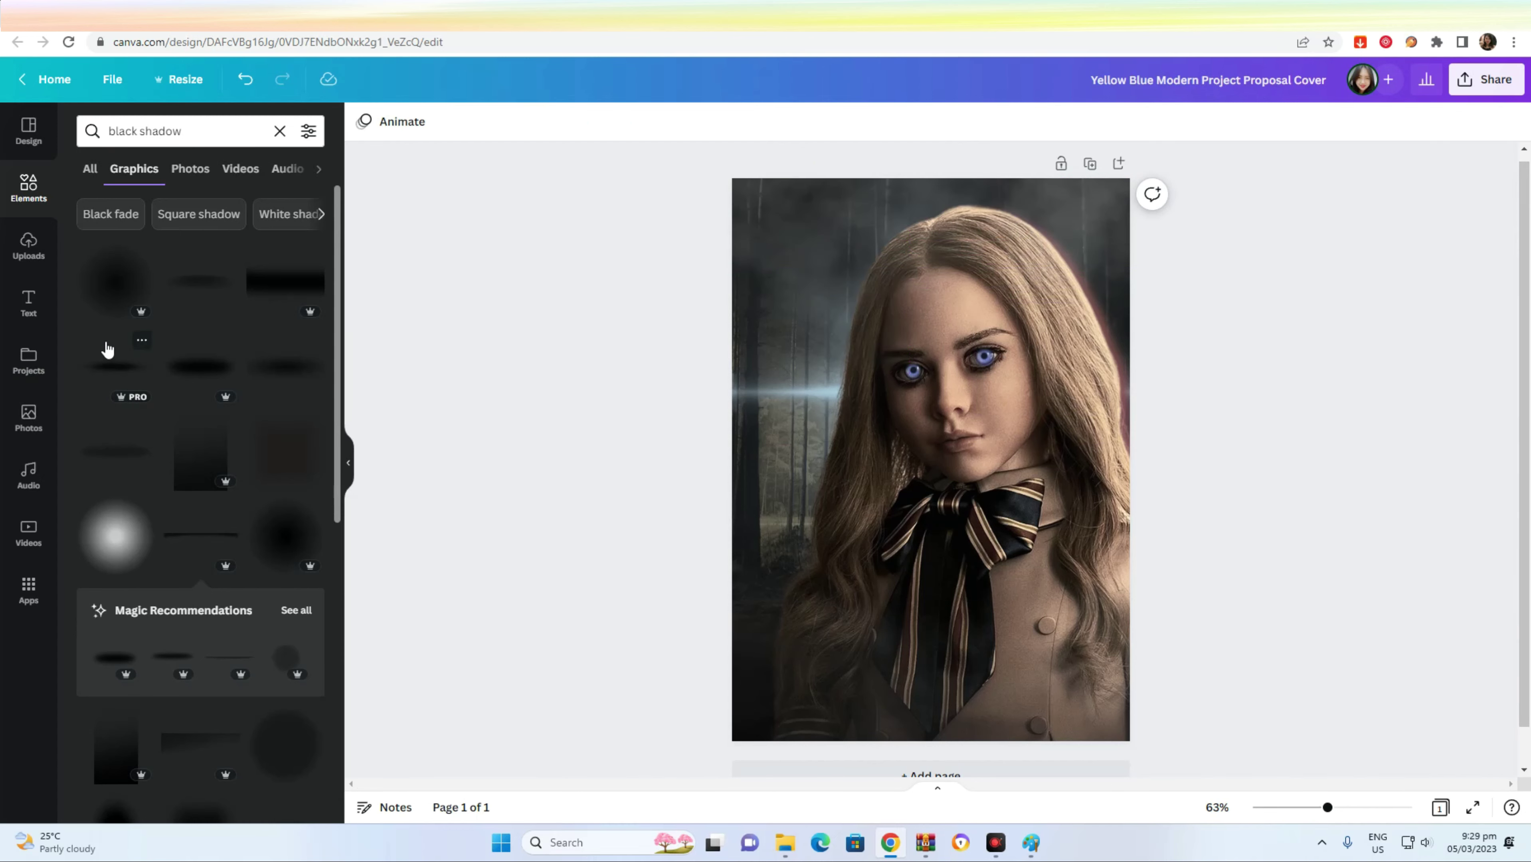
- Add the slanted black shadow graphic, flip it vertically, enlarge it and place it over the top of the page
scroll(151, 338, "down", 8)
scroll(227, 276, "up", 4)
left_click(176, 415)
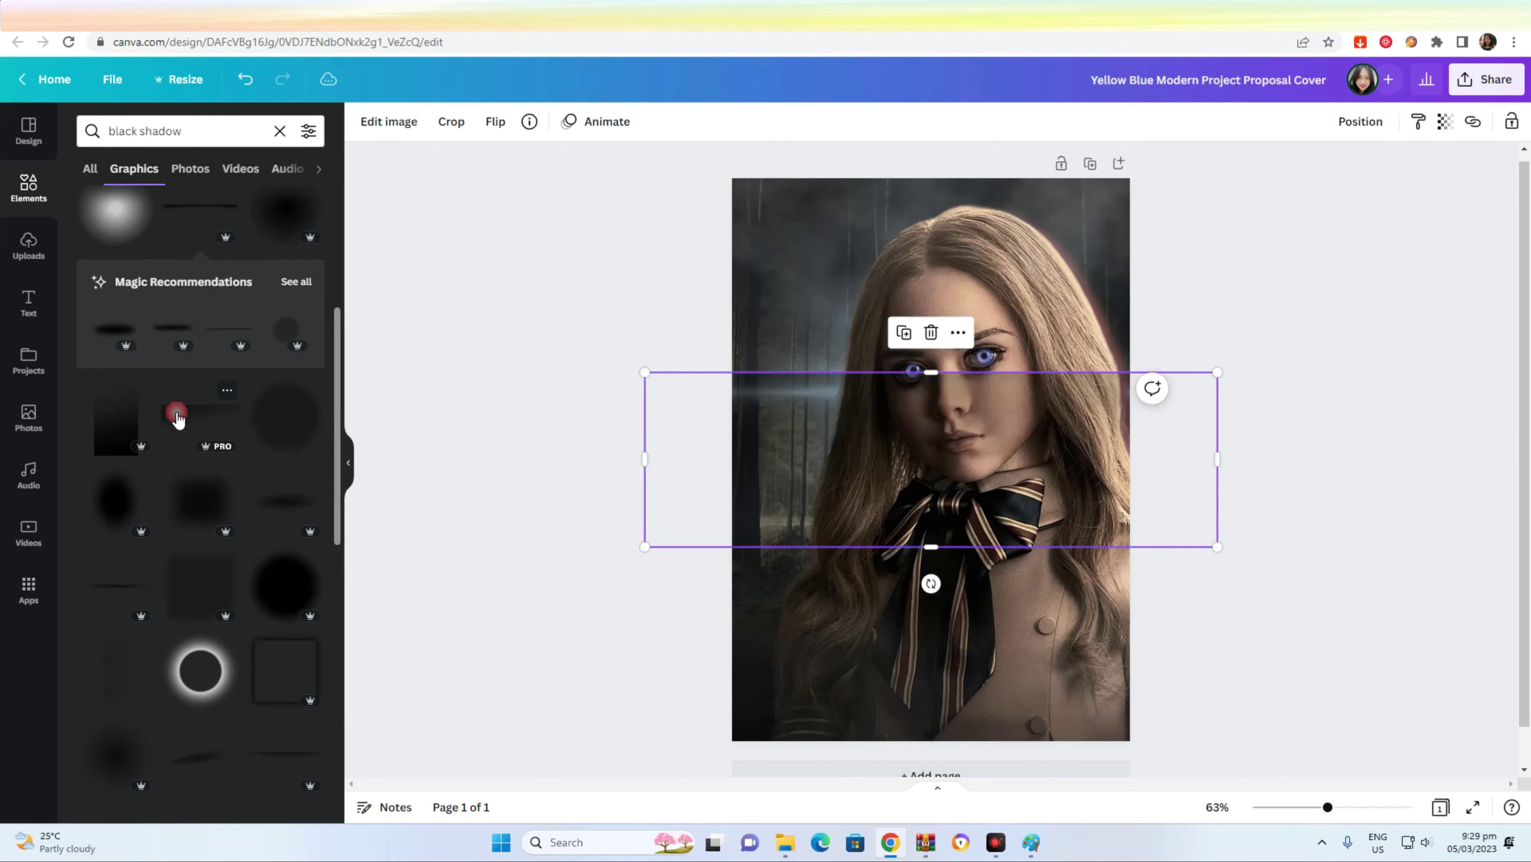
left_click(501, 125)
left_click(543, 195)
left_click_drag(644, 372, 375, 290)
left_click_drag(608, 410, 624, 187)
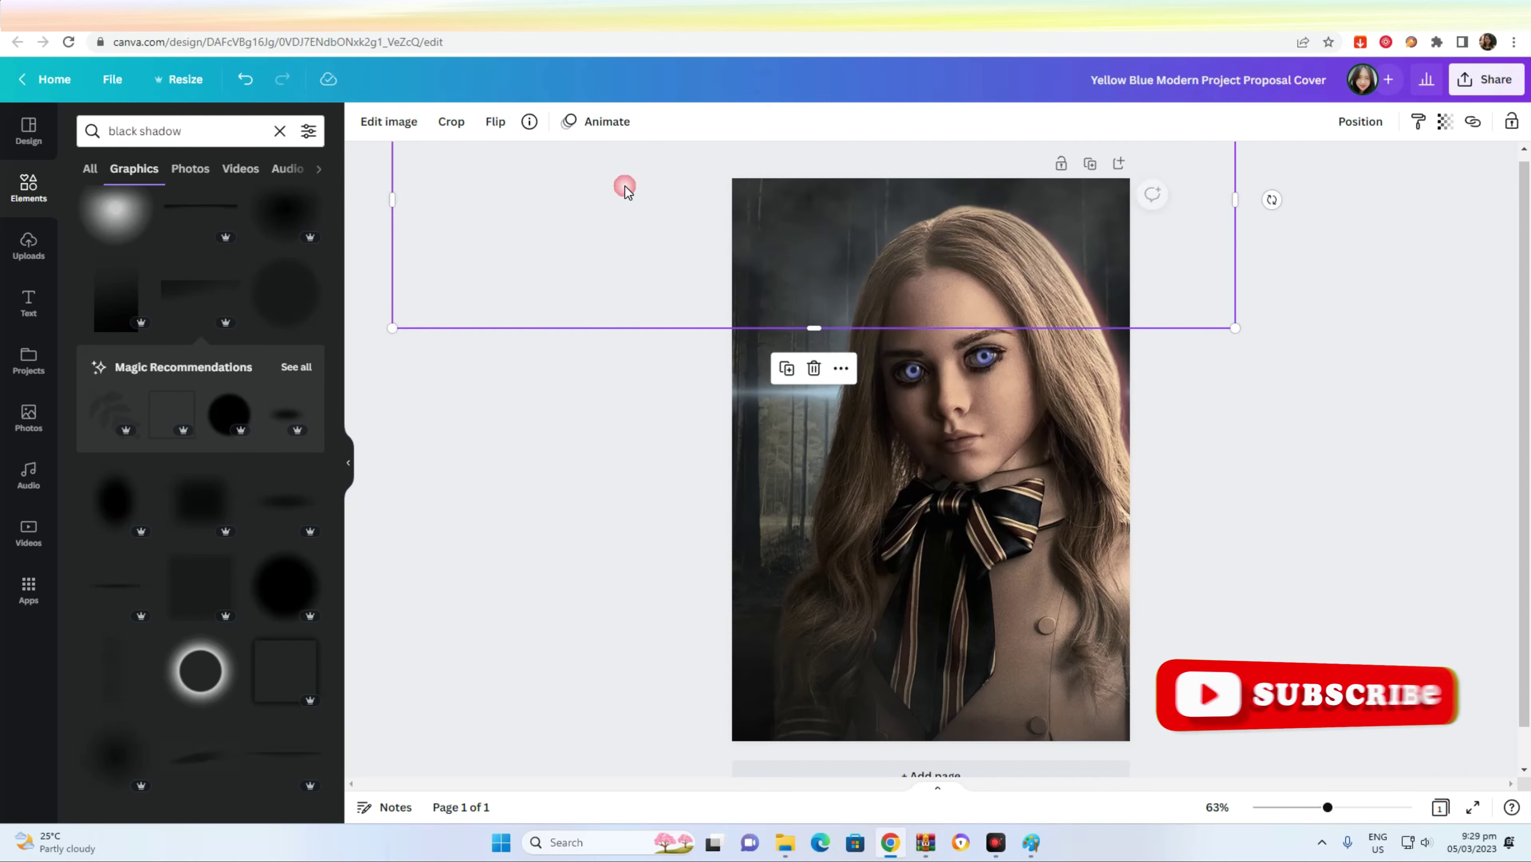
- Shrink the slanted shadow and fit it over the page's upper edge behind the top of the hair
left_click_drag(558, 225, 570, 419)
left_click_drag(406, 264, 857, 514)
left_click_drag(1184, 451, 1075, 226)
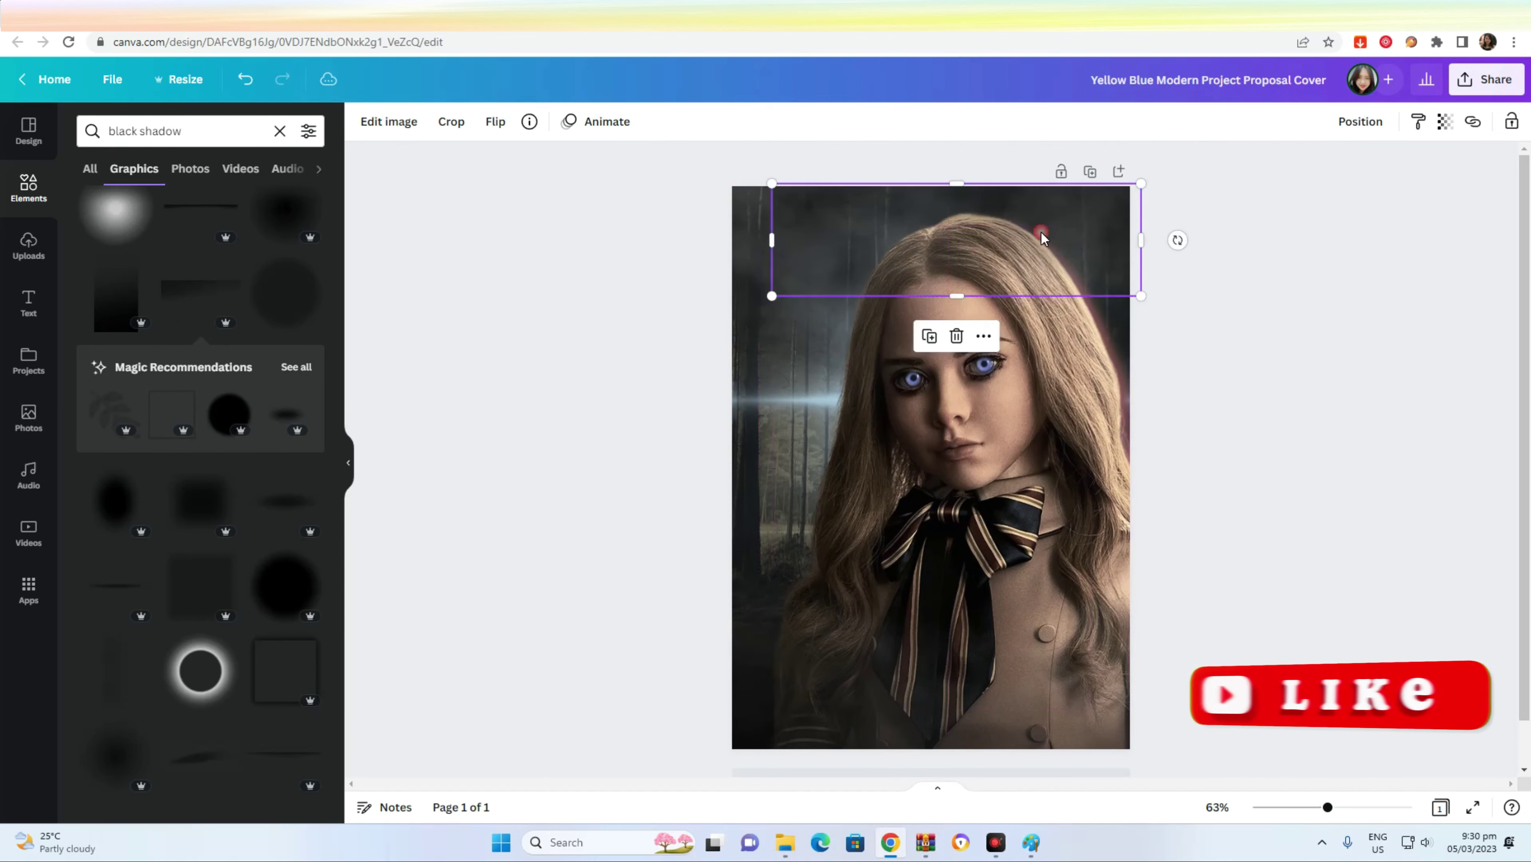
left_click_drag(772, 295, 813, 290)
- Reorder the portrait by bringing it to the front, sending it eight layers backward and bringing it two layers forward
left_click(1060, 459)
left_click(1359, 122)
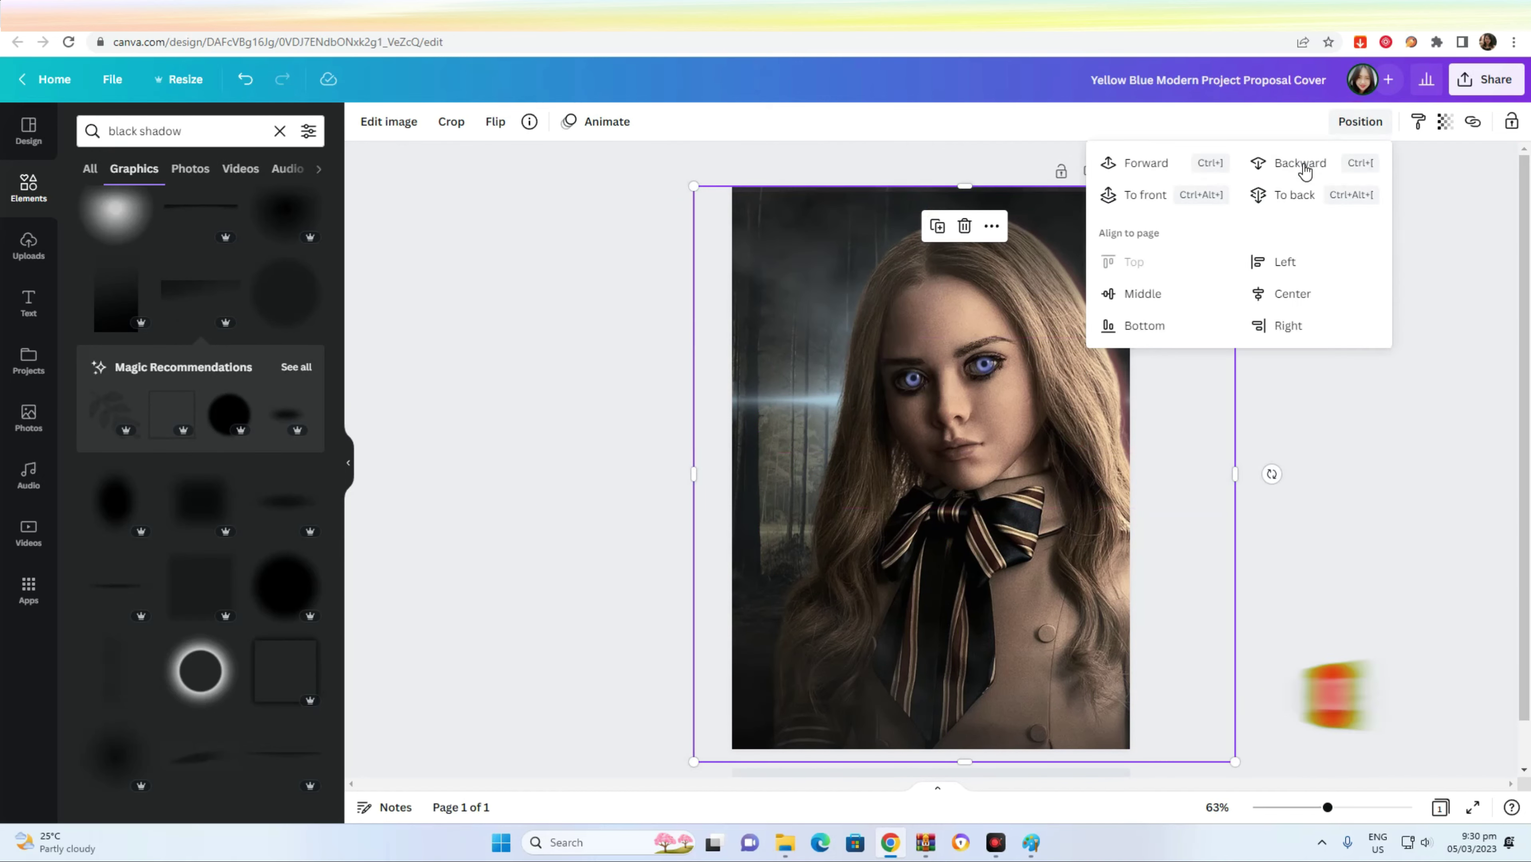
left_click(1138, 193)
left_click(1289, 164)
left_click(1290, 164)
left_click(1290, 165)
left_click(1290, 164)
left_click(1290, 165)
left_click(1291, 166)
left_click(1290, 166)
left_click(1291, 166)
left_click(1148, 163)
left_click(1148, 163)
left_click(491, 416)
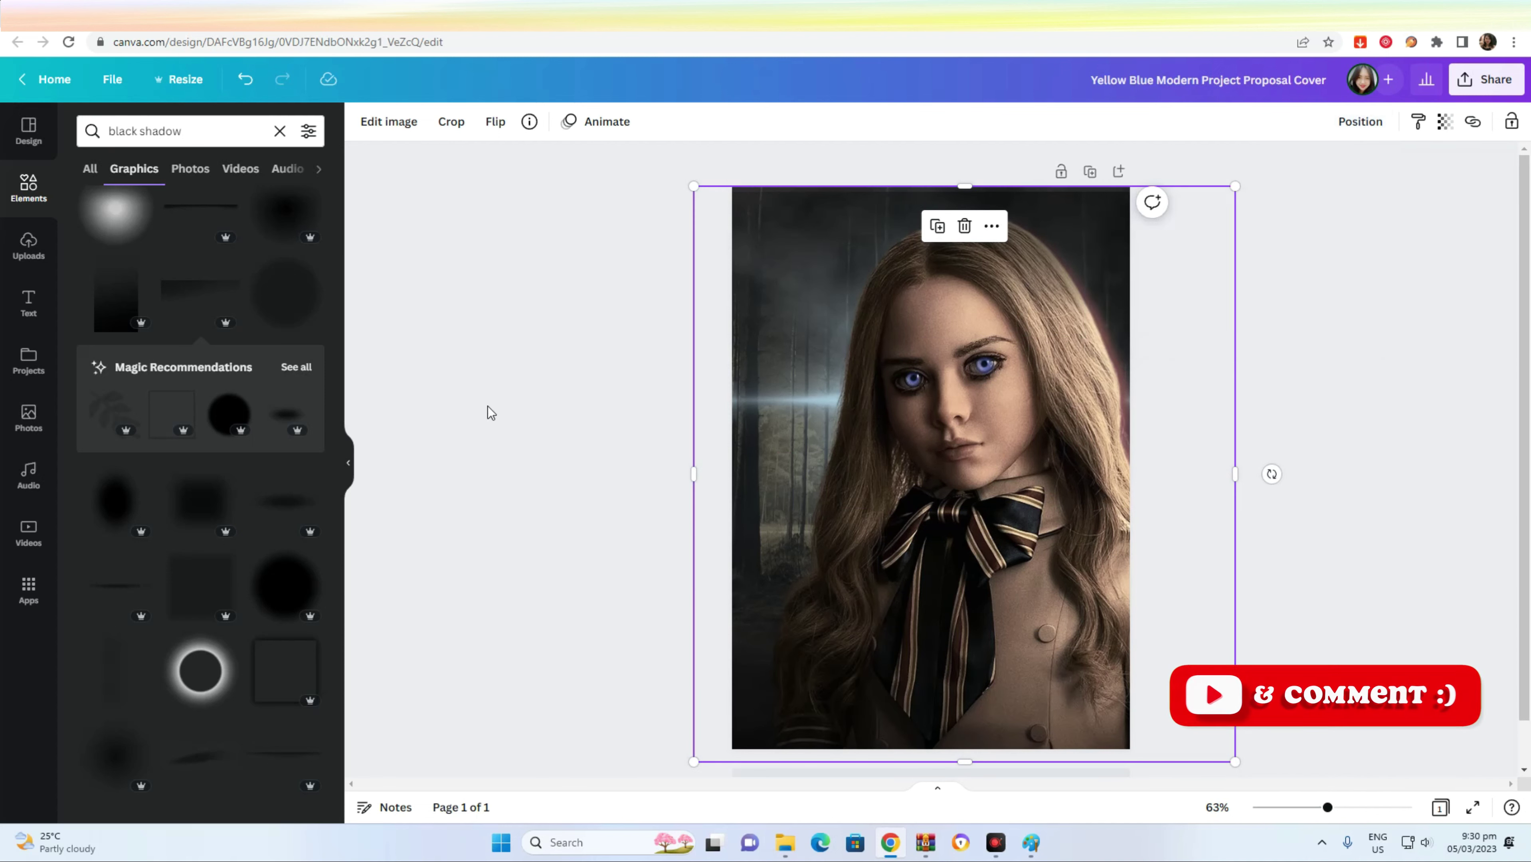
left_click(491, 416)
- Nudge the shadow overlay at the top of the page slightly upward and preview the poster in full screen
left_click(918, 198)
left_click_drag(913, 191, 912, 174)
left_click(1237, 312)
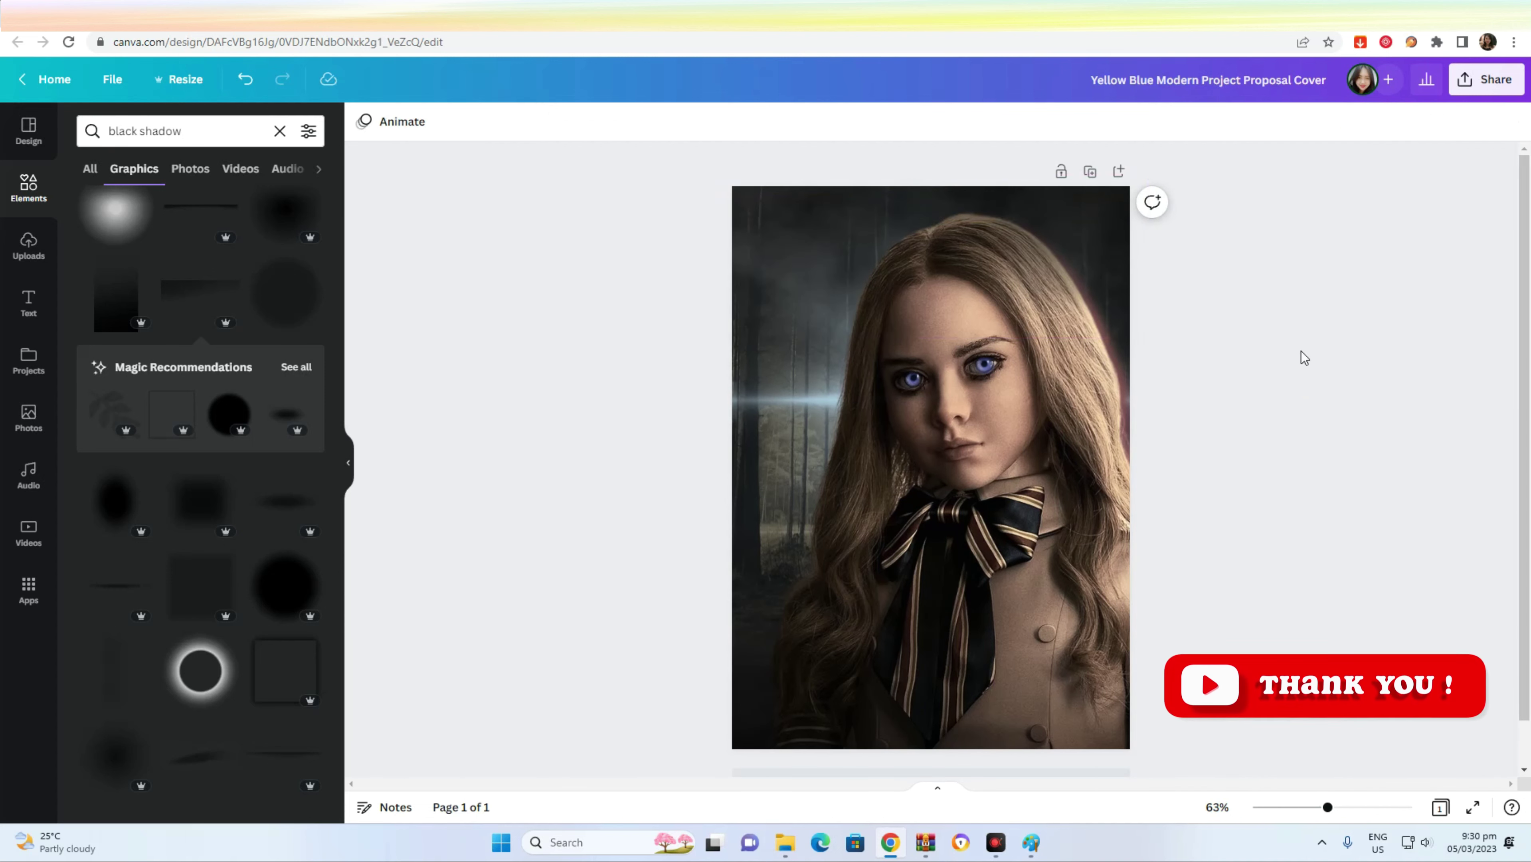
left_click(1472, 807)
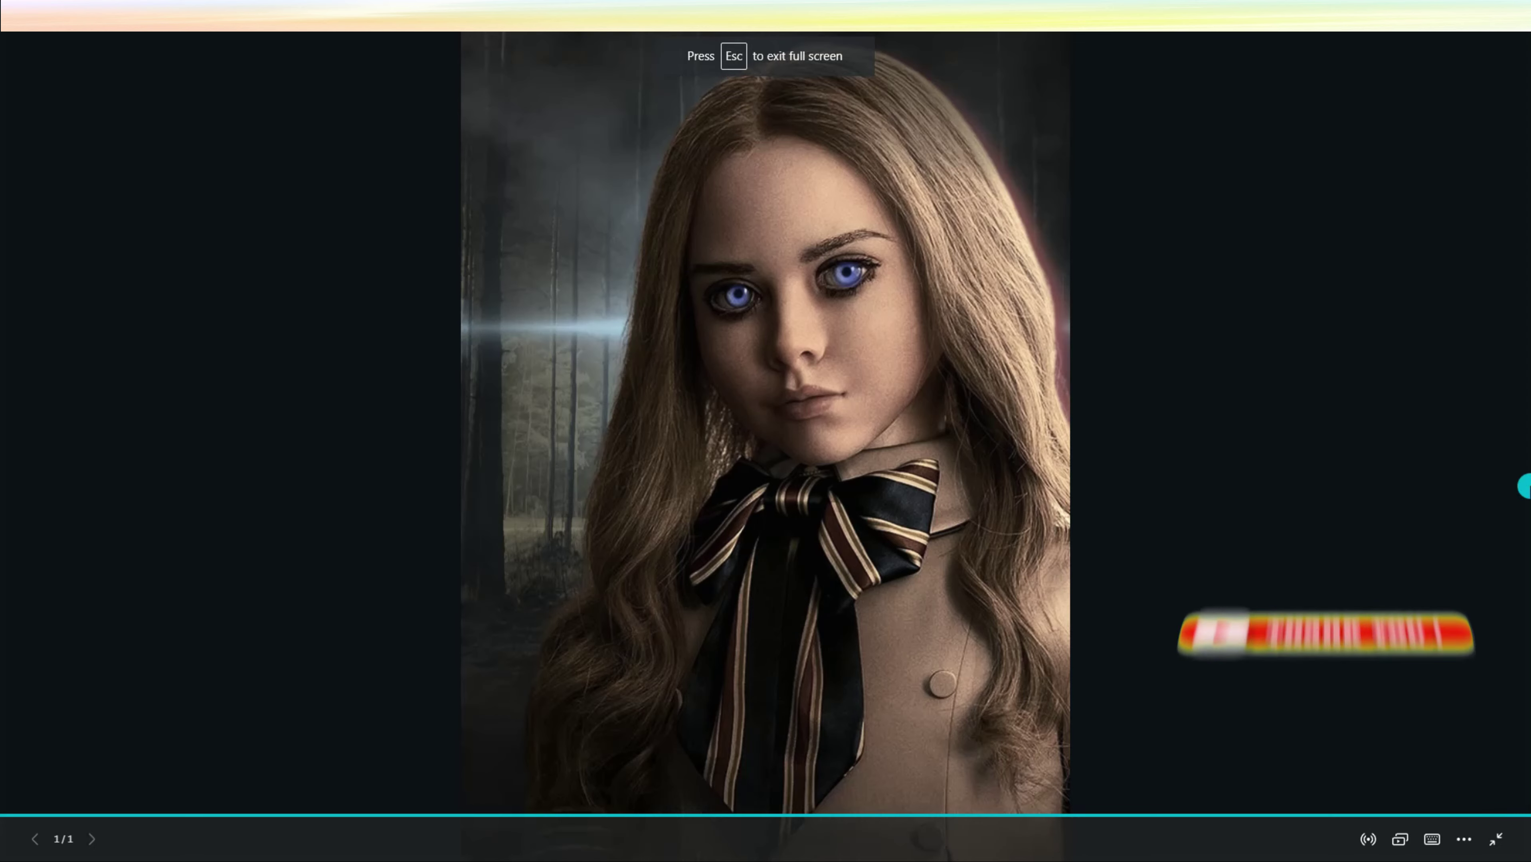
key("Escape")
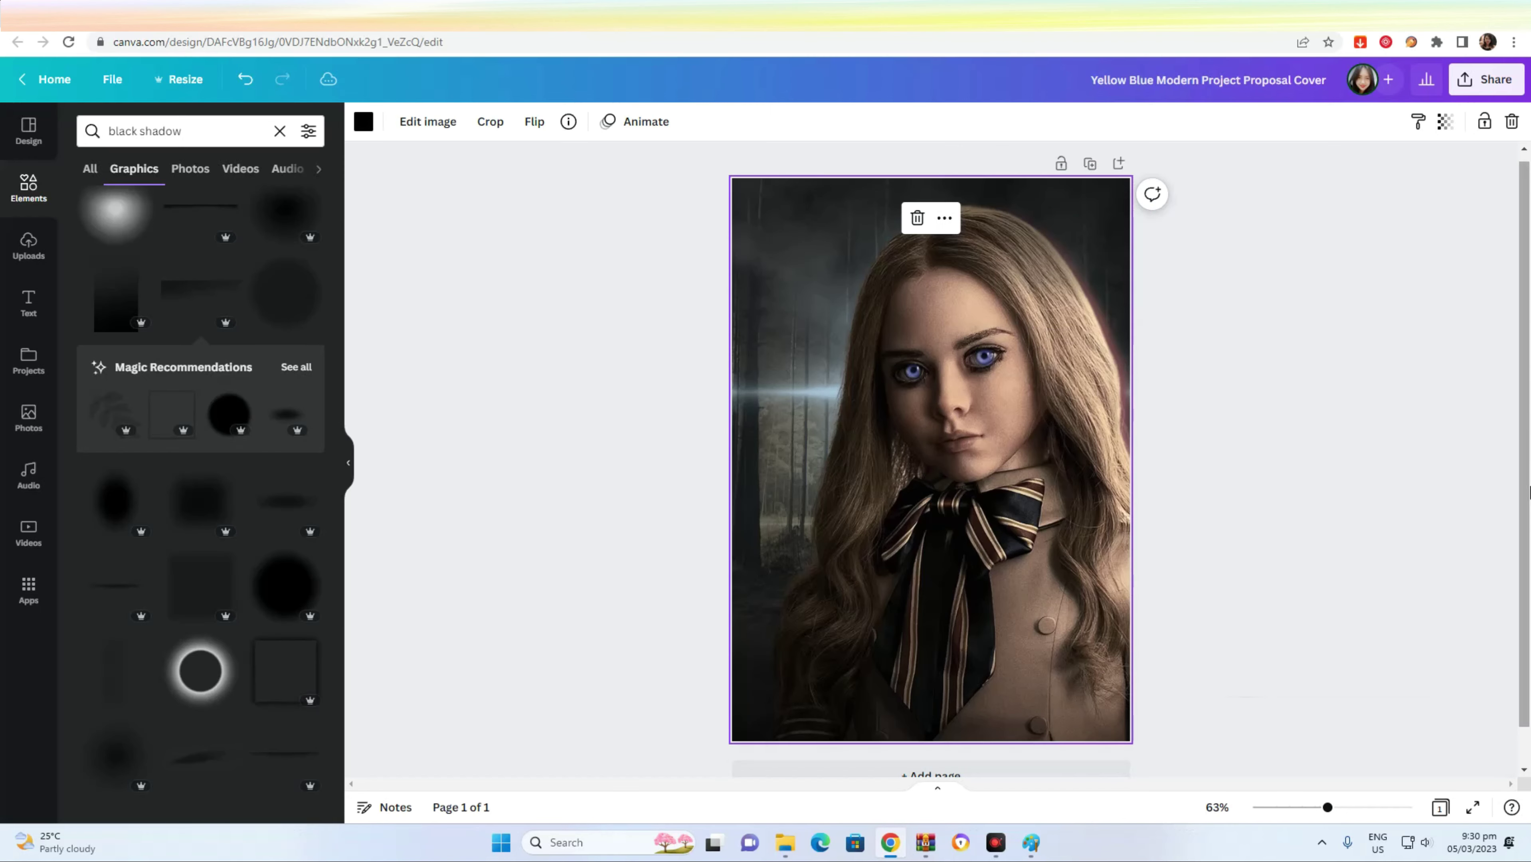
- Duplicate the shadow overlay across the top of the page and enlarge it slightly
left_click(966, 211)
left_click(1445, 121)
key("ctrl+d")
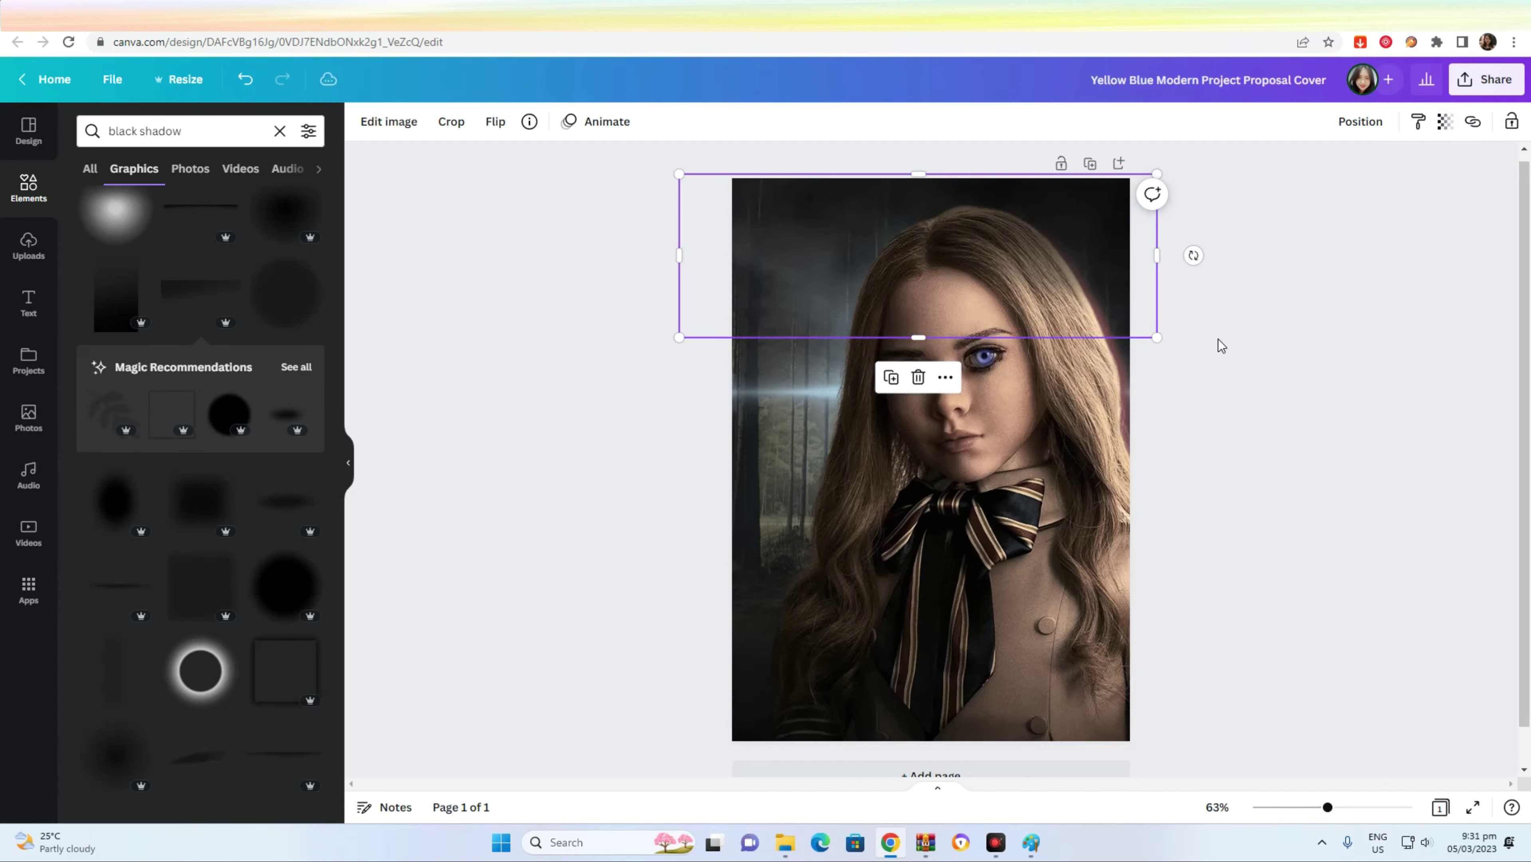
left_click_drag(1156, 174, 1161, 171)
- Trim the portrait layer's right side slightly and preview the poster in full screen
left_click(1111, 468)
left_click(1103, 467)
mouse_move(1233, 463)
left_mouse_down()
mouse_move(980, 464)
mouse_move(1209, 467)
left_mouse_up()
left_click(940, 462)
left_click(1314, 371)
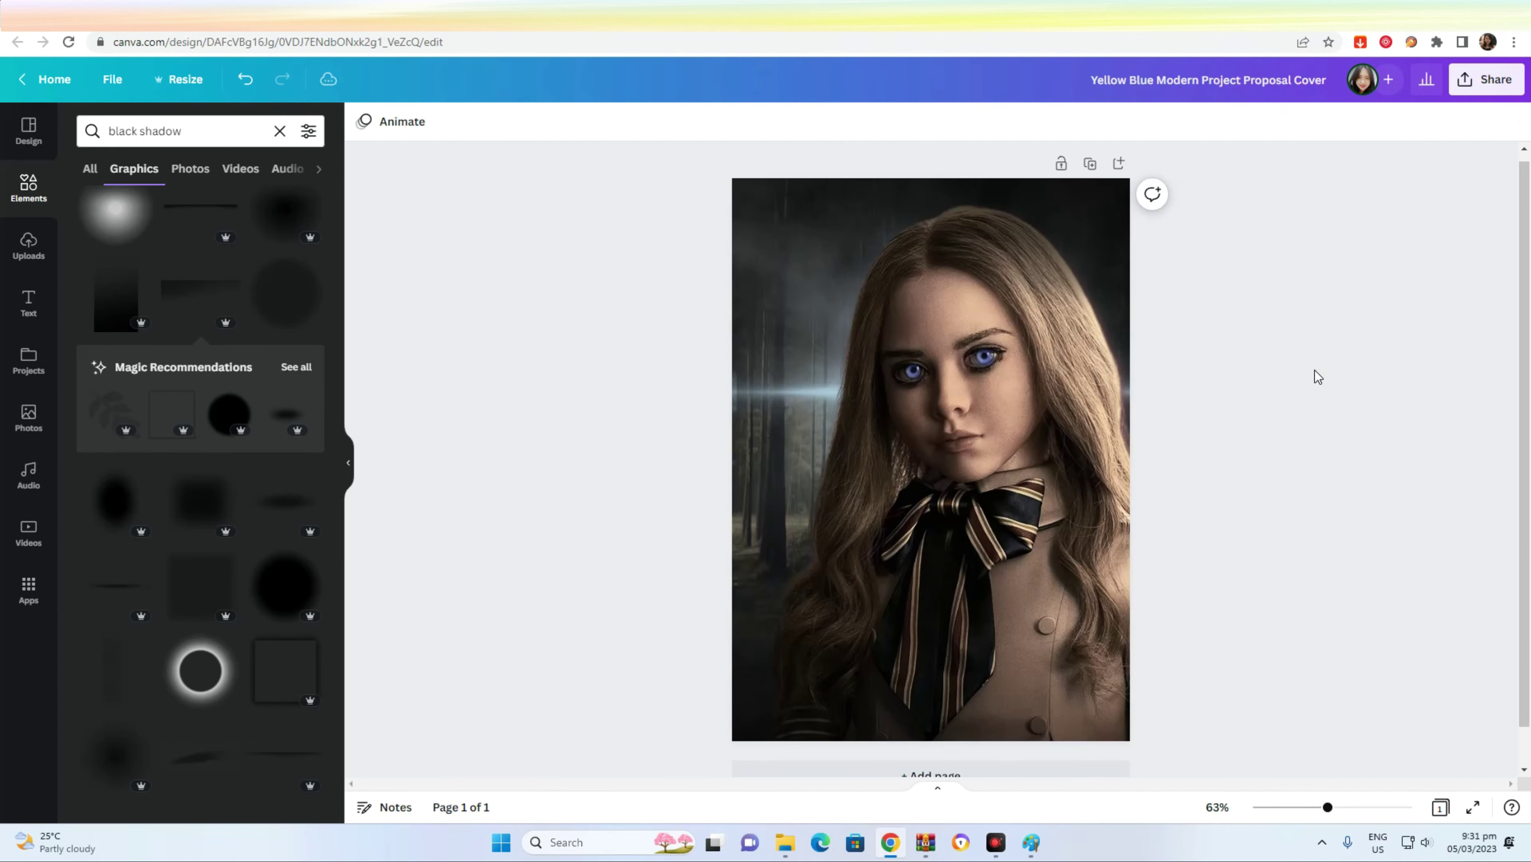
left_click(1472, 807)
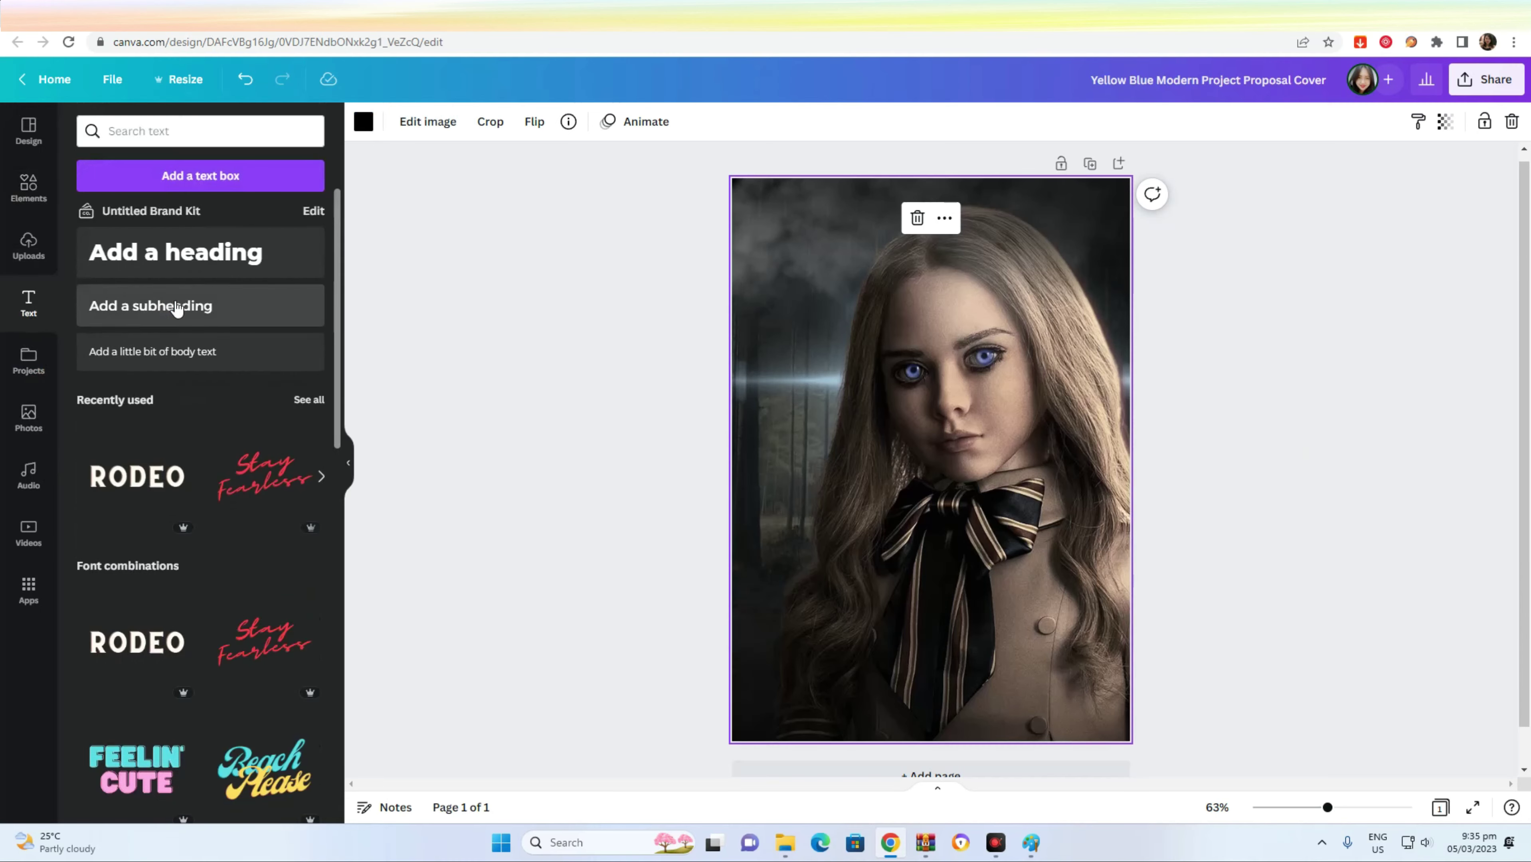
- Add a subheading reading "M 3 G A N" and set its font to Futura Light
left_click(177, 306)
type("M 3 G A N")
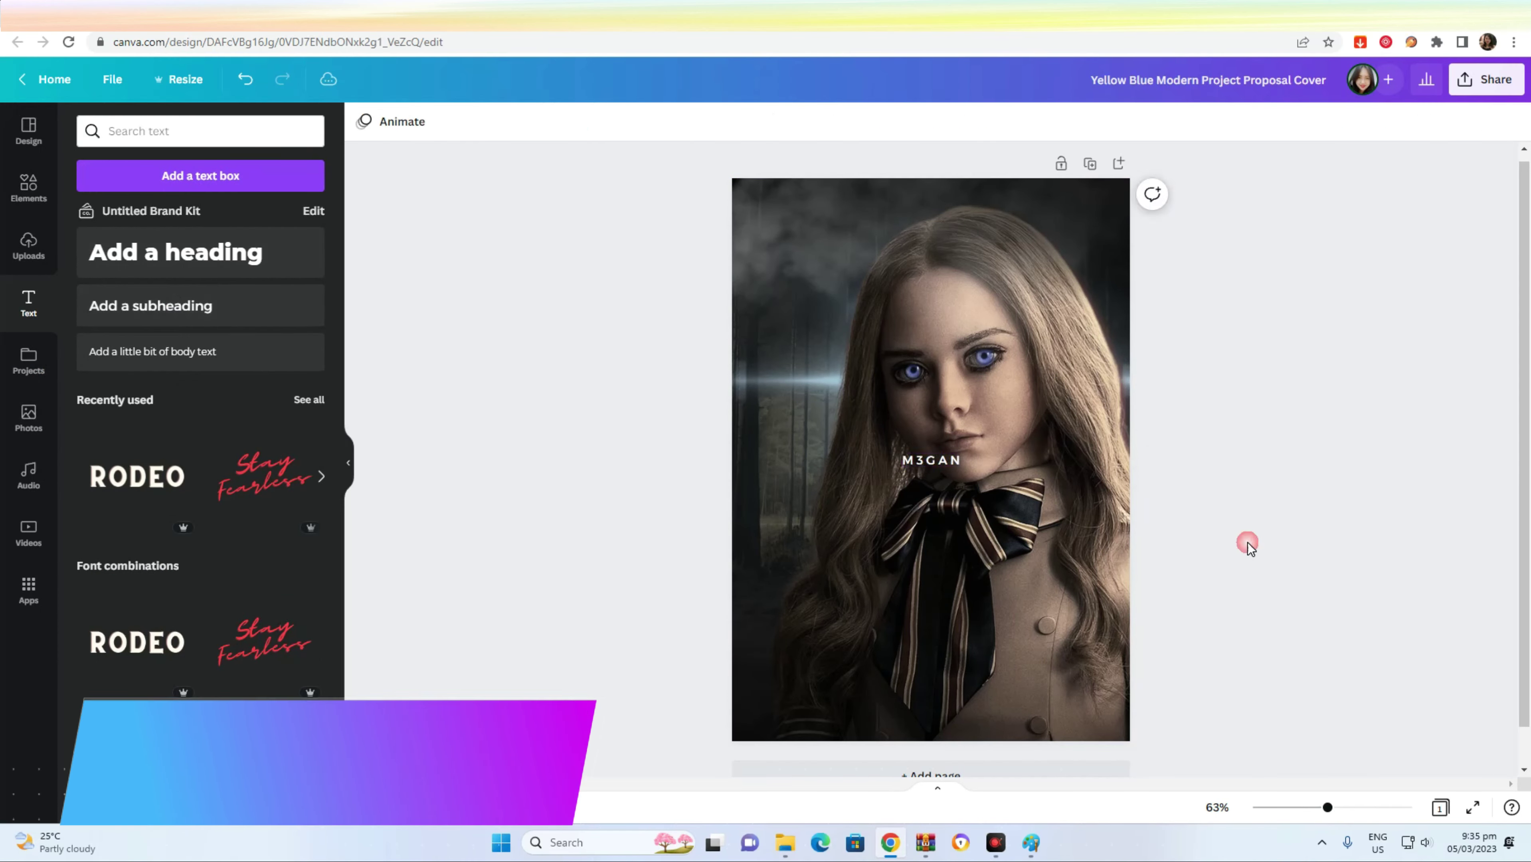
left_click(420, 122)
scroll(172, 513, "down", 15)
left_click(113, 536)
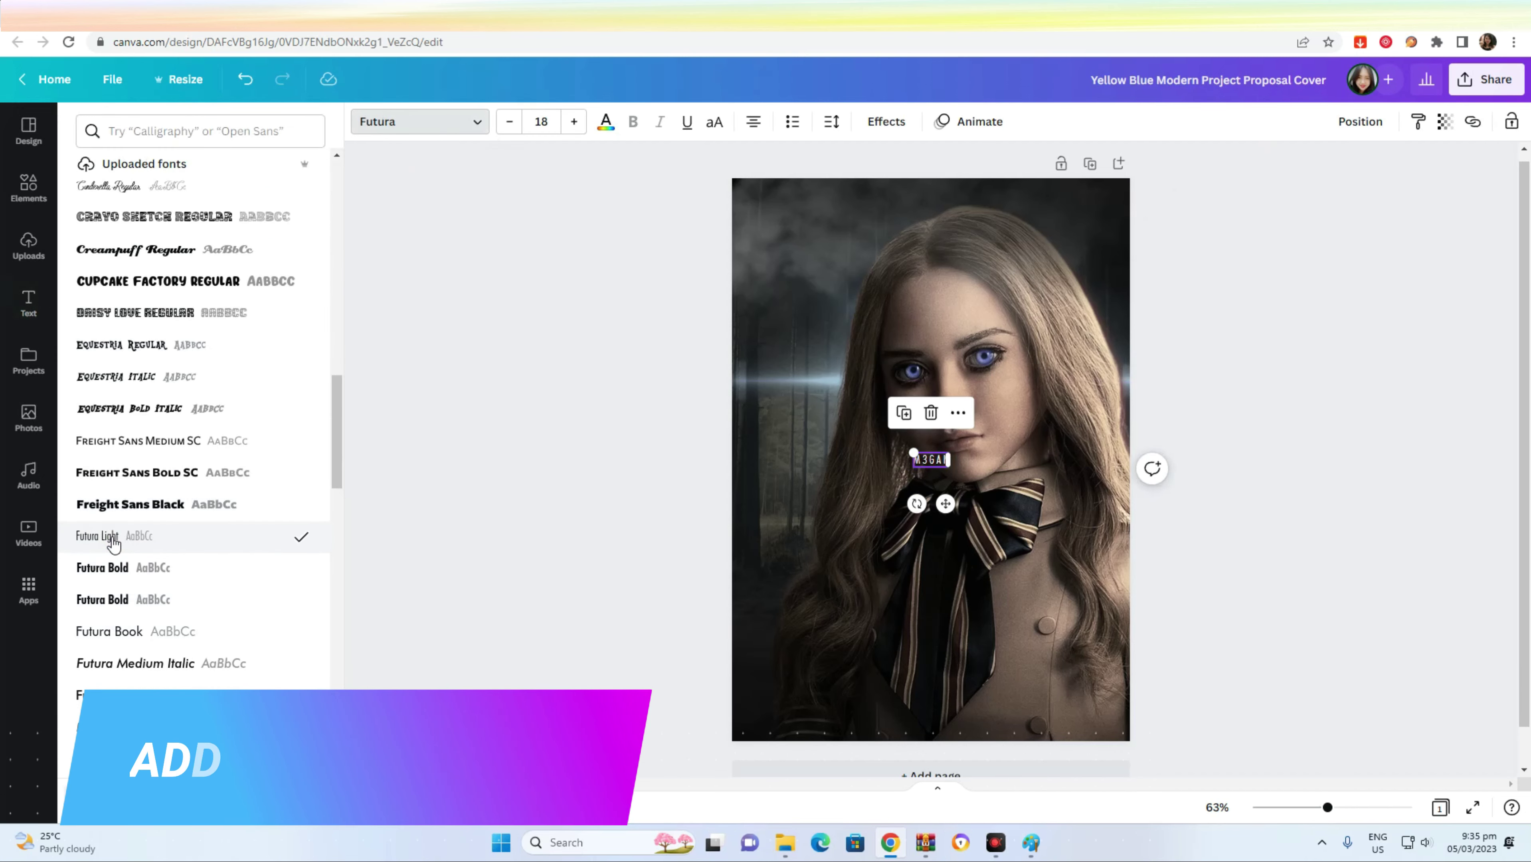
left_click(113, 632)
scroll(138, 664, "down", 2)
left_click(97, 426)
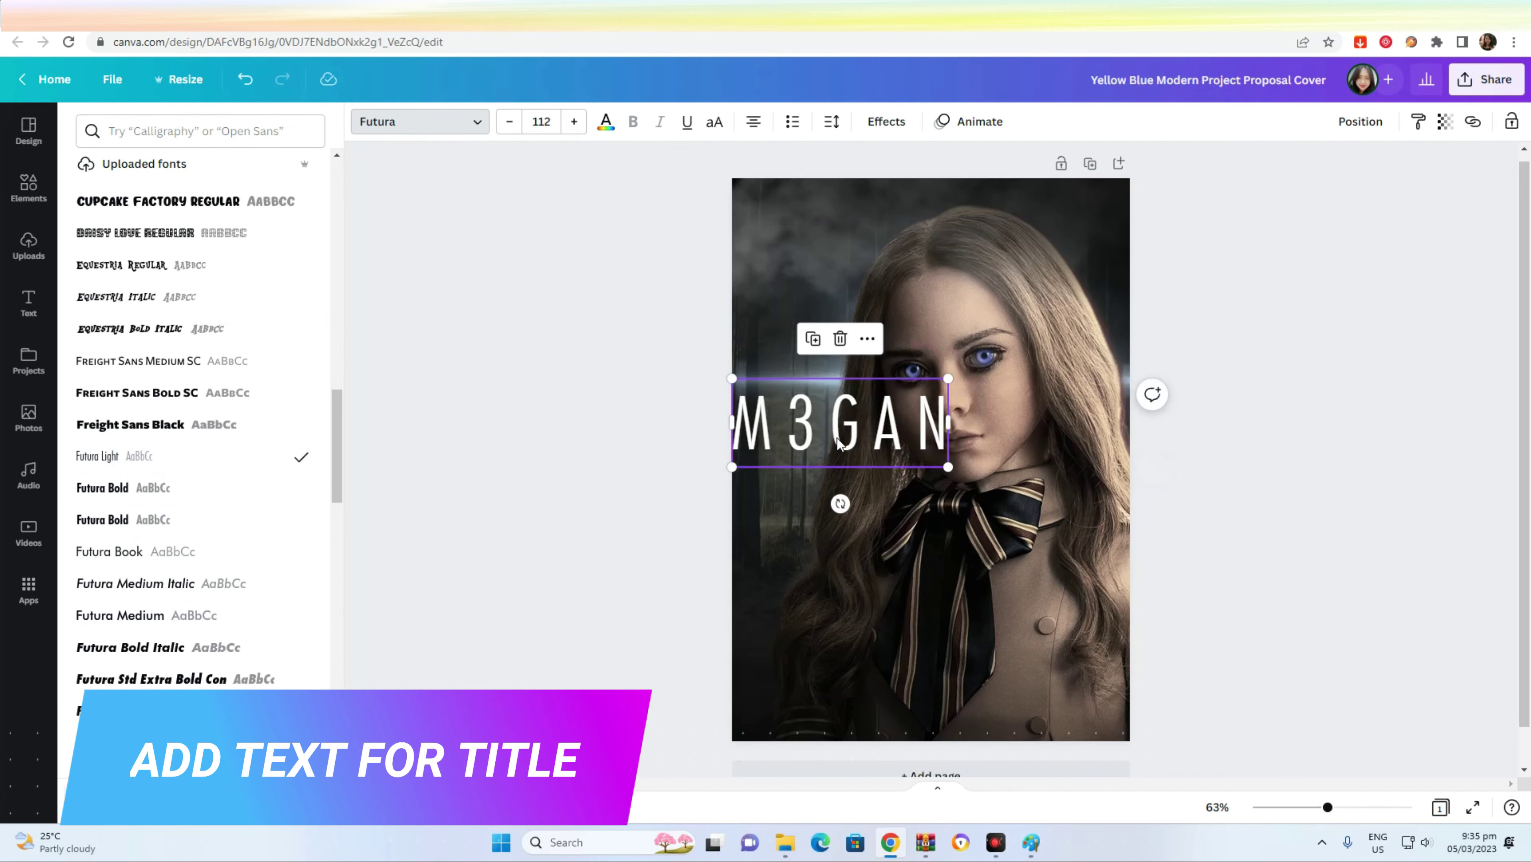
- Move the title over the lower part of the bow and enlarge it
left_click_drag(838, 443, 945, 611)
left_click_drag(834, 550, 805, 538)
left_click_drag(1052, 640, 1064, 644)
left_click(1224, 615)
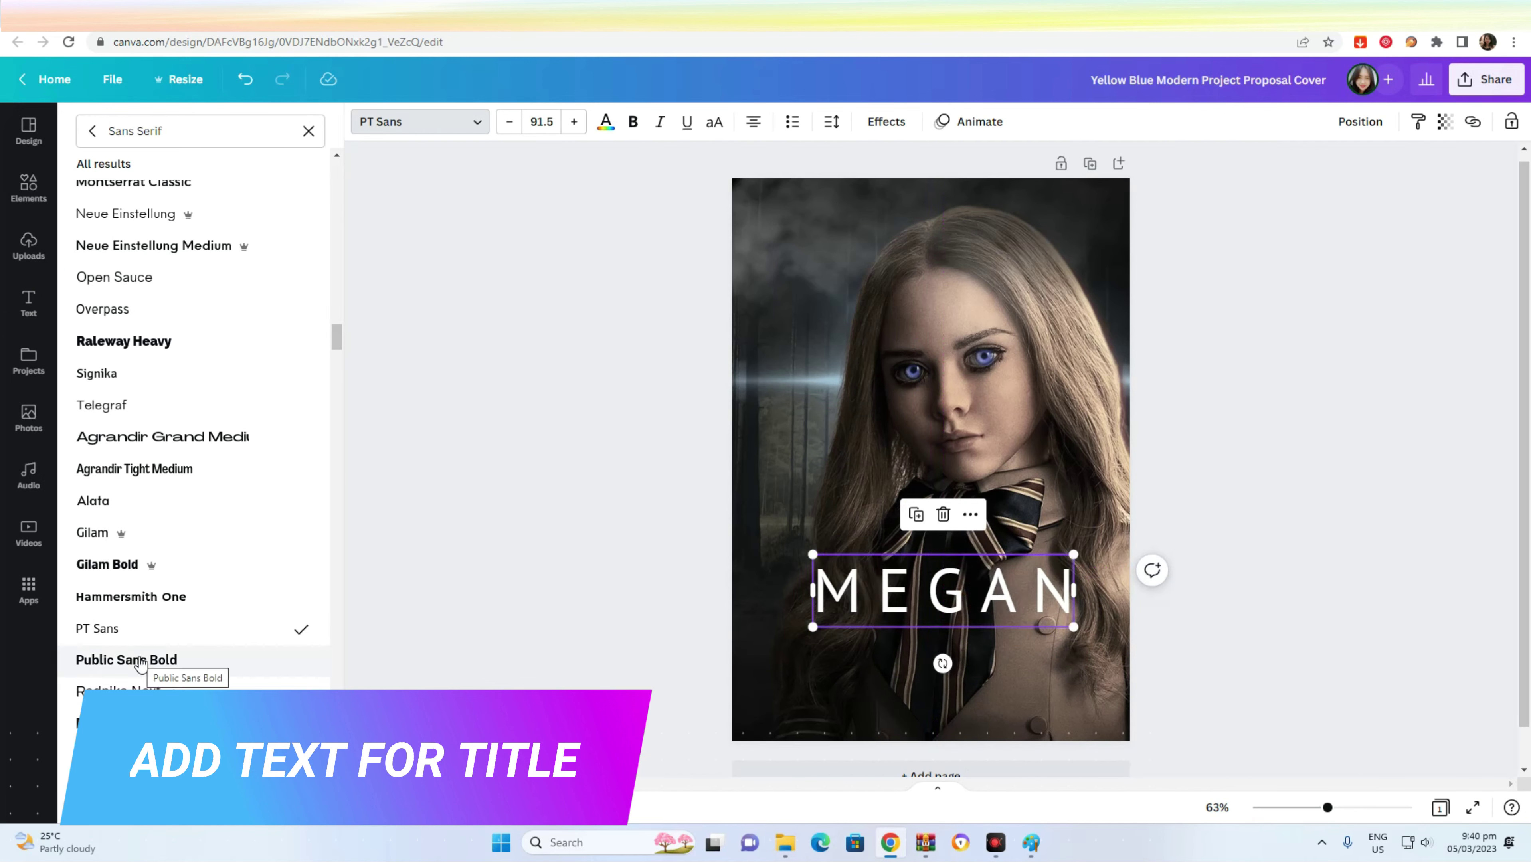
- Set the MEGAN title's font to the thin Barlow SemiCondensed, enlarge it to size 97 and move it slightly down
scroll(103, 543, "down", 4)
left_click(103, 550)
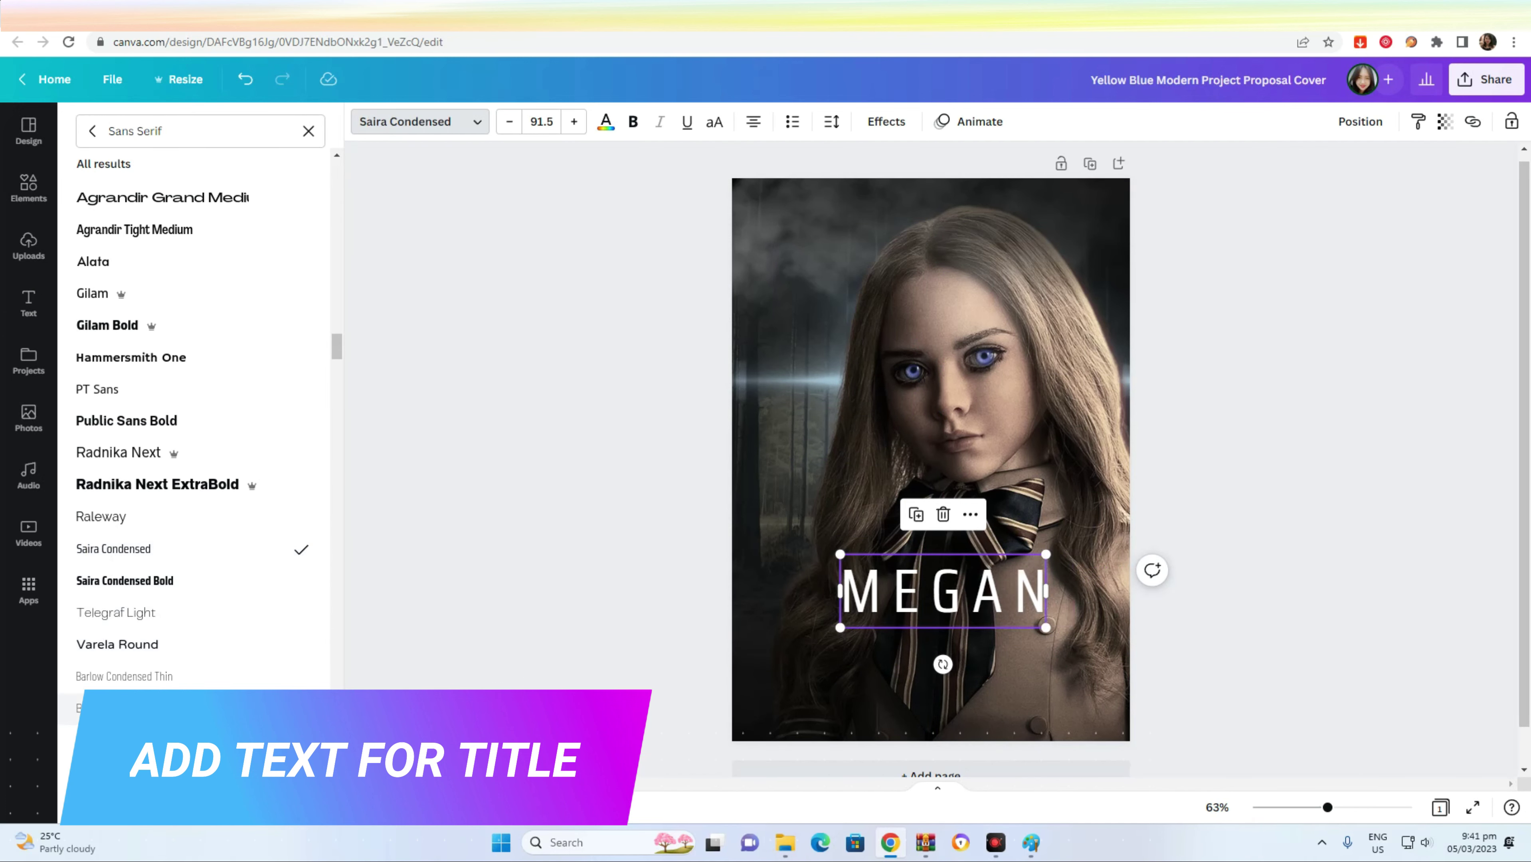
scroll(121, 709, "down", 2)
left_click_drag(836, 554, 821, 549)
left_click_drag(952, 600, 953, 605)
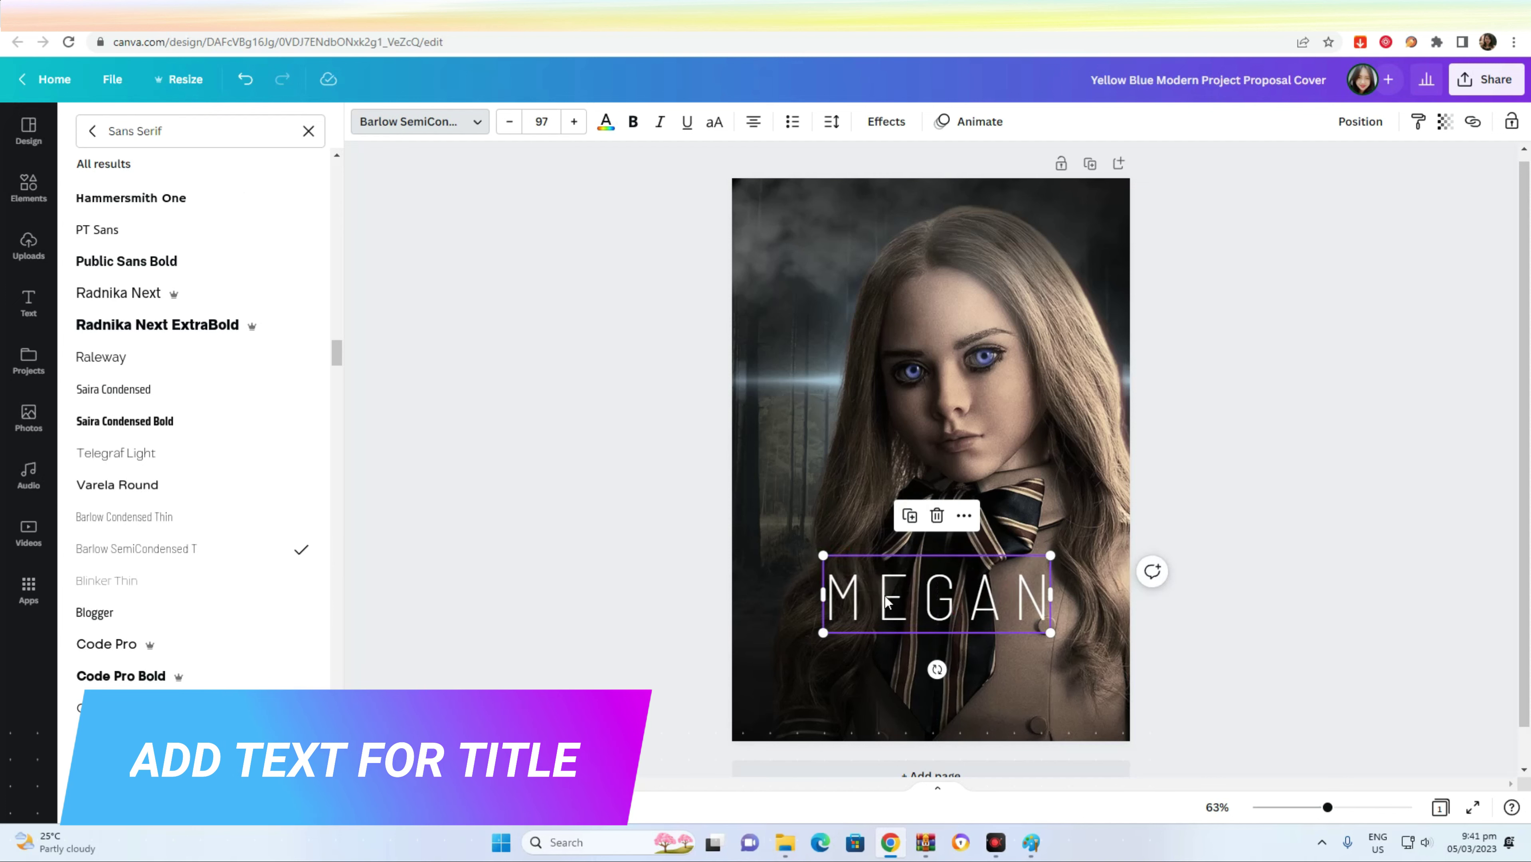
- Remove the letter E from the title, keeping its gap, and add a plain white line to the page
key("BackSpace")
left_click(1201, 588)
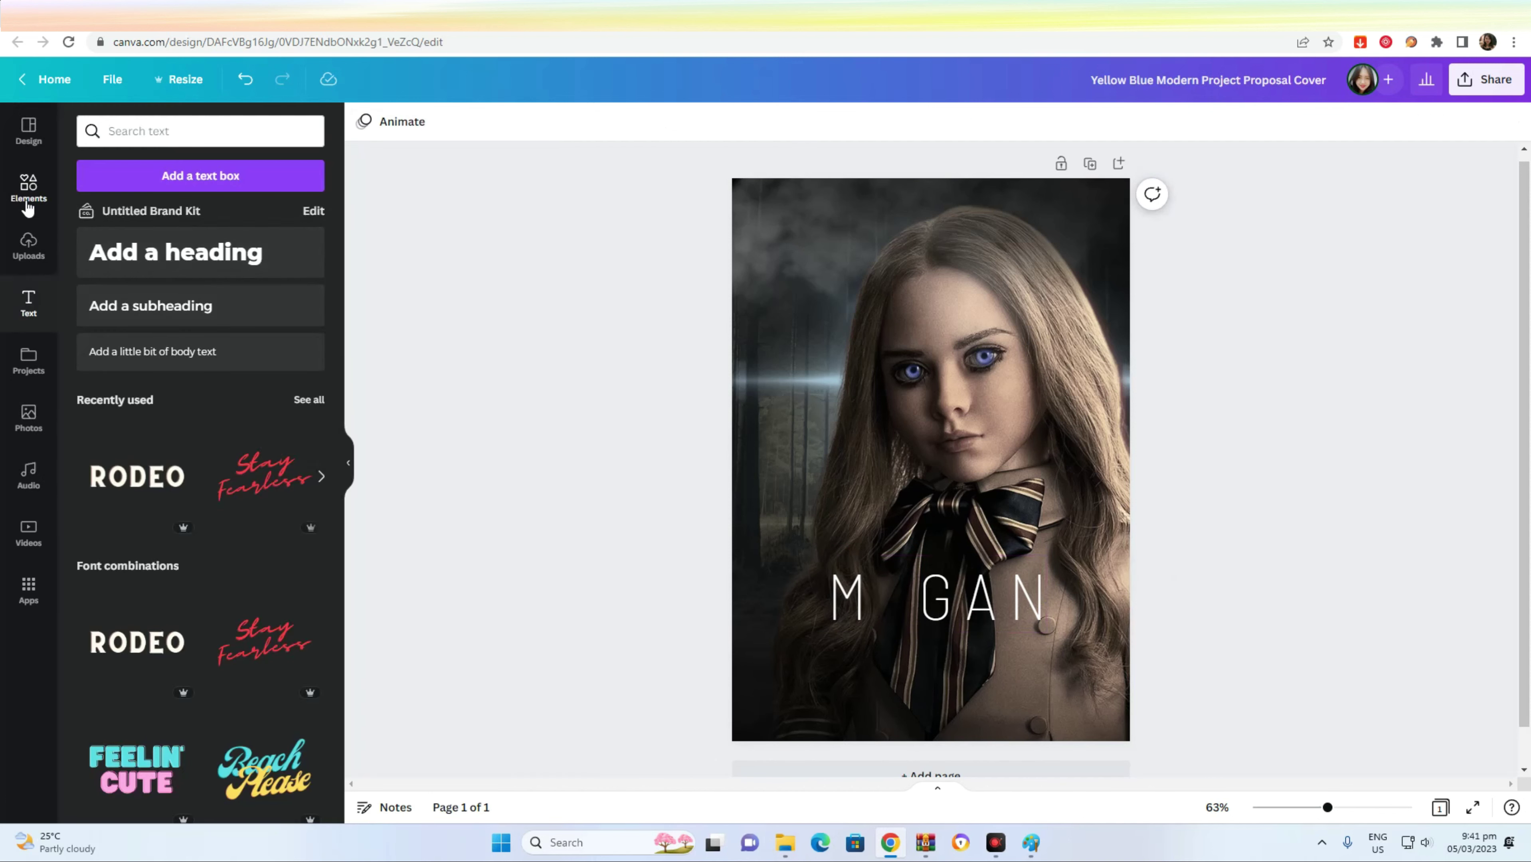
left_click(29, 188)
left_click(108, 260)
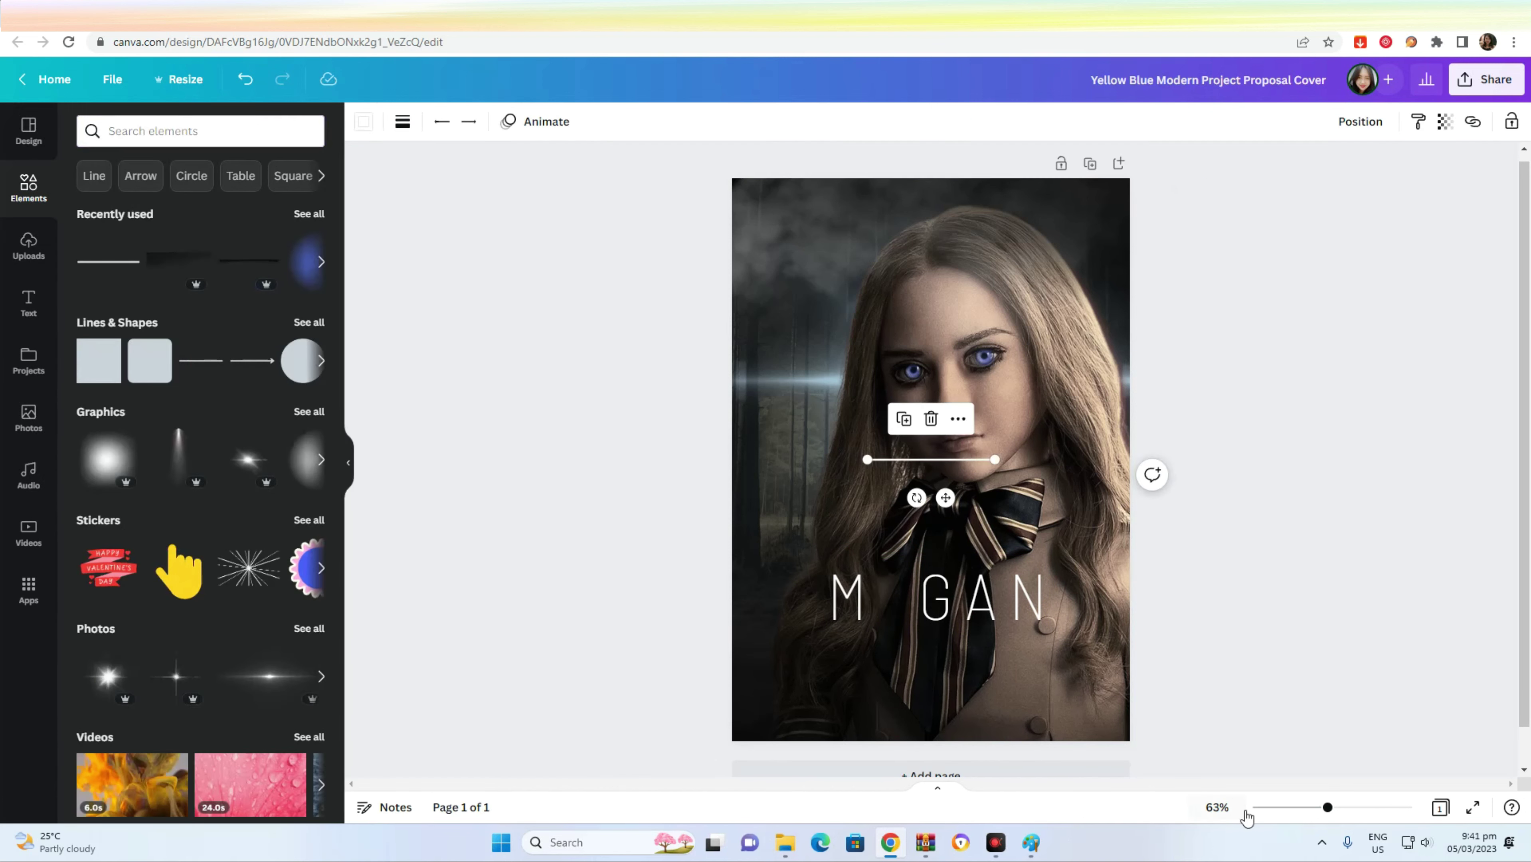
- Shorten the white line and stack three of them in the gap between M and G to form the E
left_click_drag(1328, 807, 1350, 806)
left_click_drag(1042, 457, 872, 770)
left_click(822, 718)
left_click(822, 719)
left_click(1148, 618)
left_click(864, 659)
scroll(1162, 670, "down", 3)
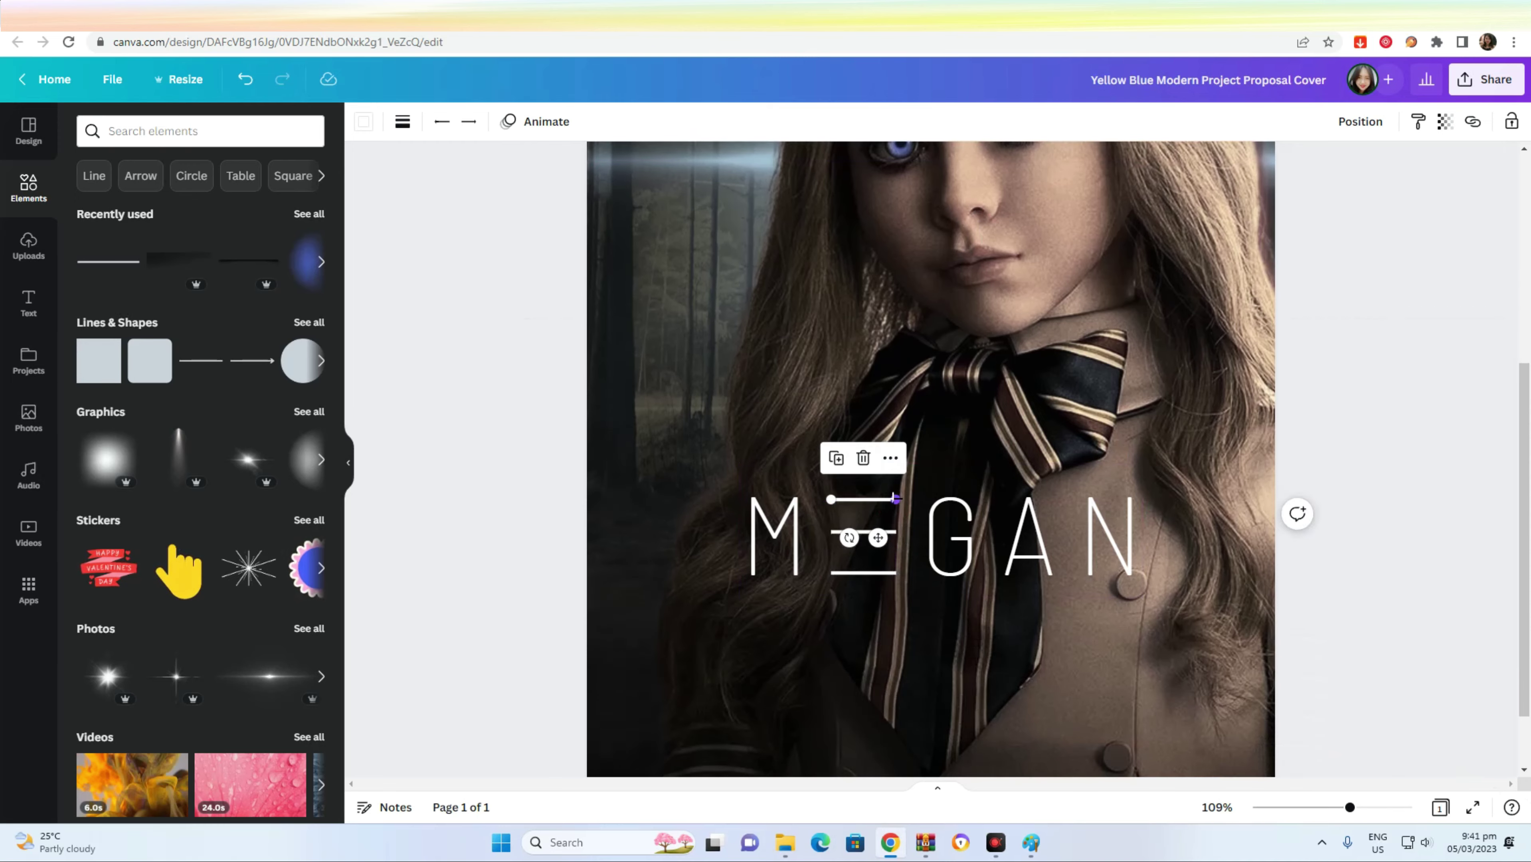
- Adjust the short lines forming the E with a duplicate, nudging the middle one up for even spacing
left_click_drag(1352, 812, 1364, 807)
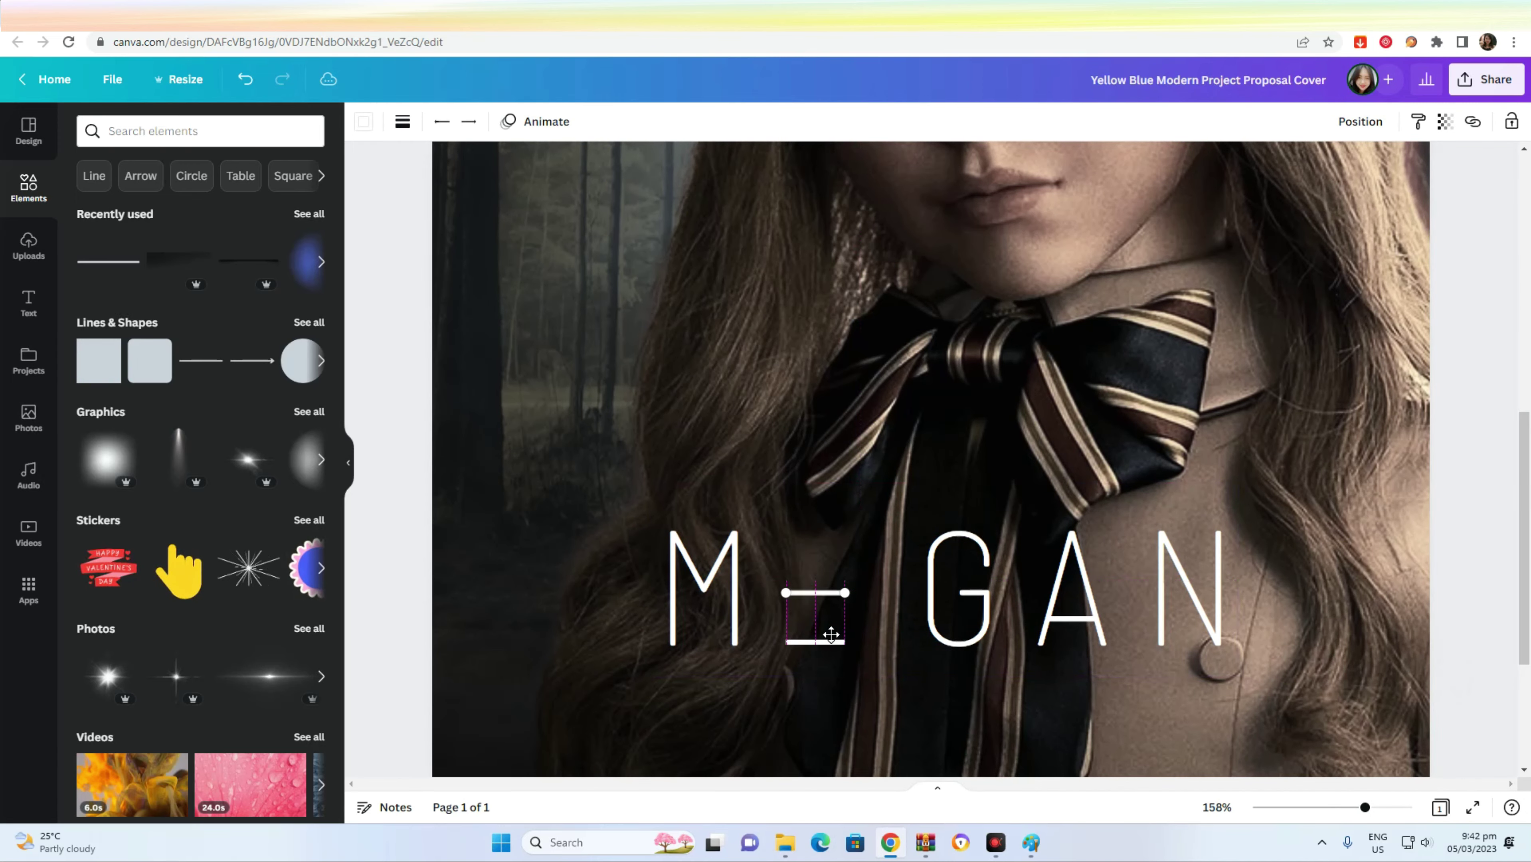
key("ctrl+d")
left_click_drag(830, 582, 827, 576)
left_click(824, 593)
key("Up")
key("Up")
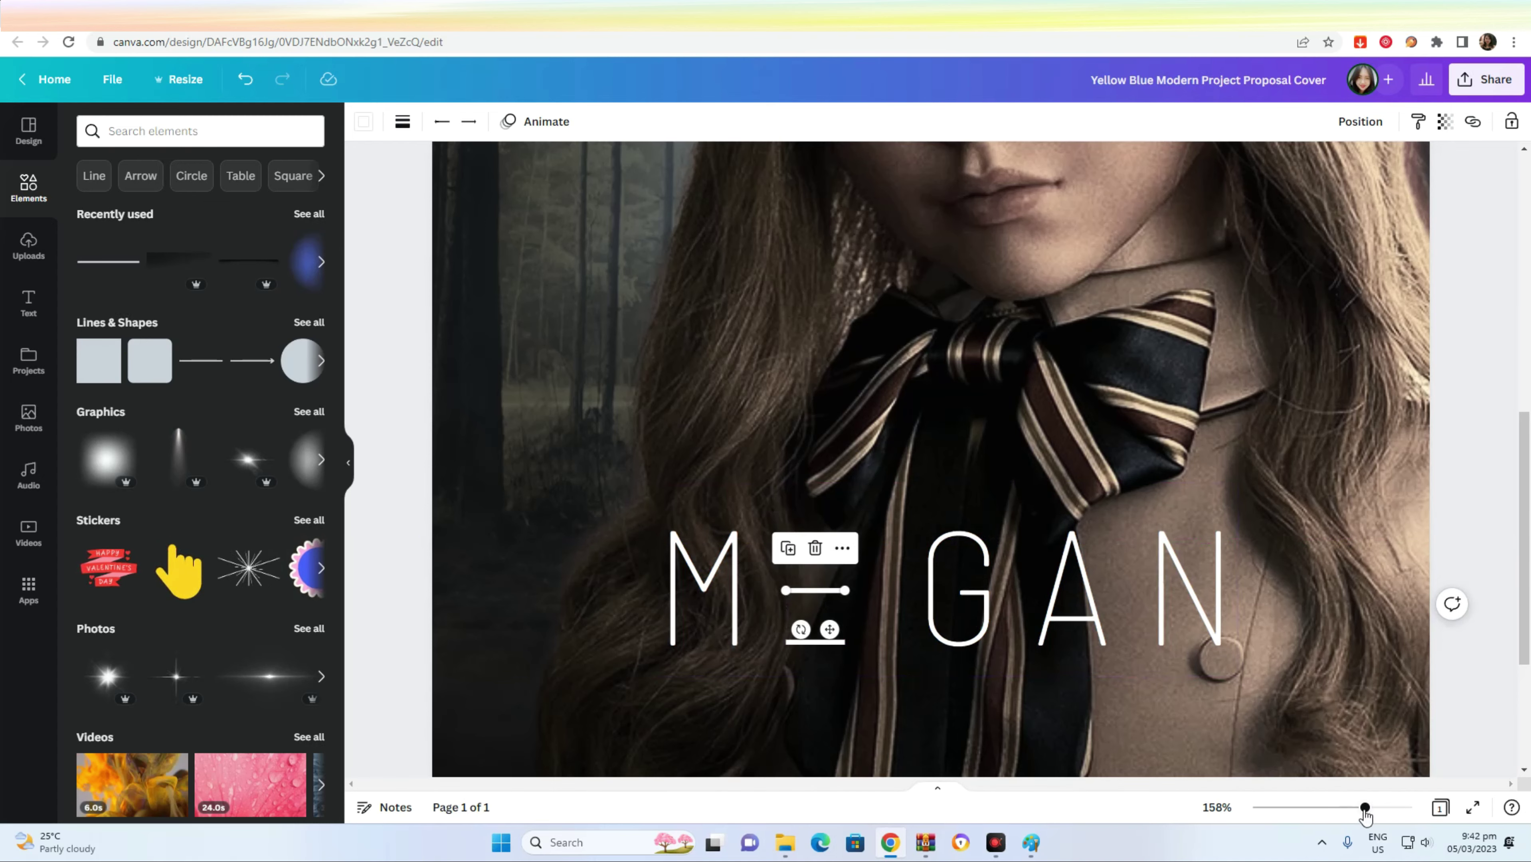
- Apply the Neon effect to the MEGAN title with an intensity of 2
left_click_drag(1365, 809, 1328, 809)
left_click(932, 612)
left_click(886, 122)
left_click(201, 429)
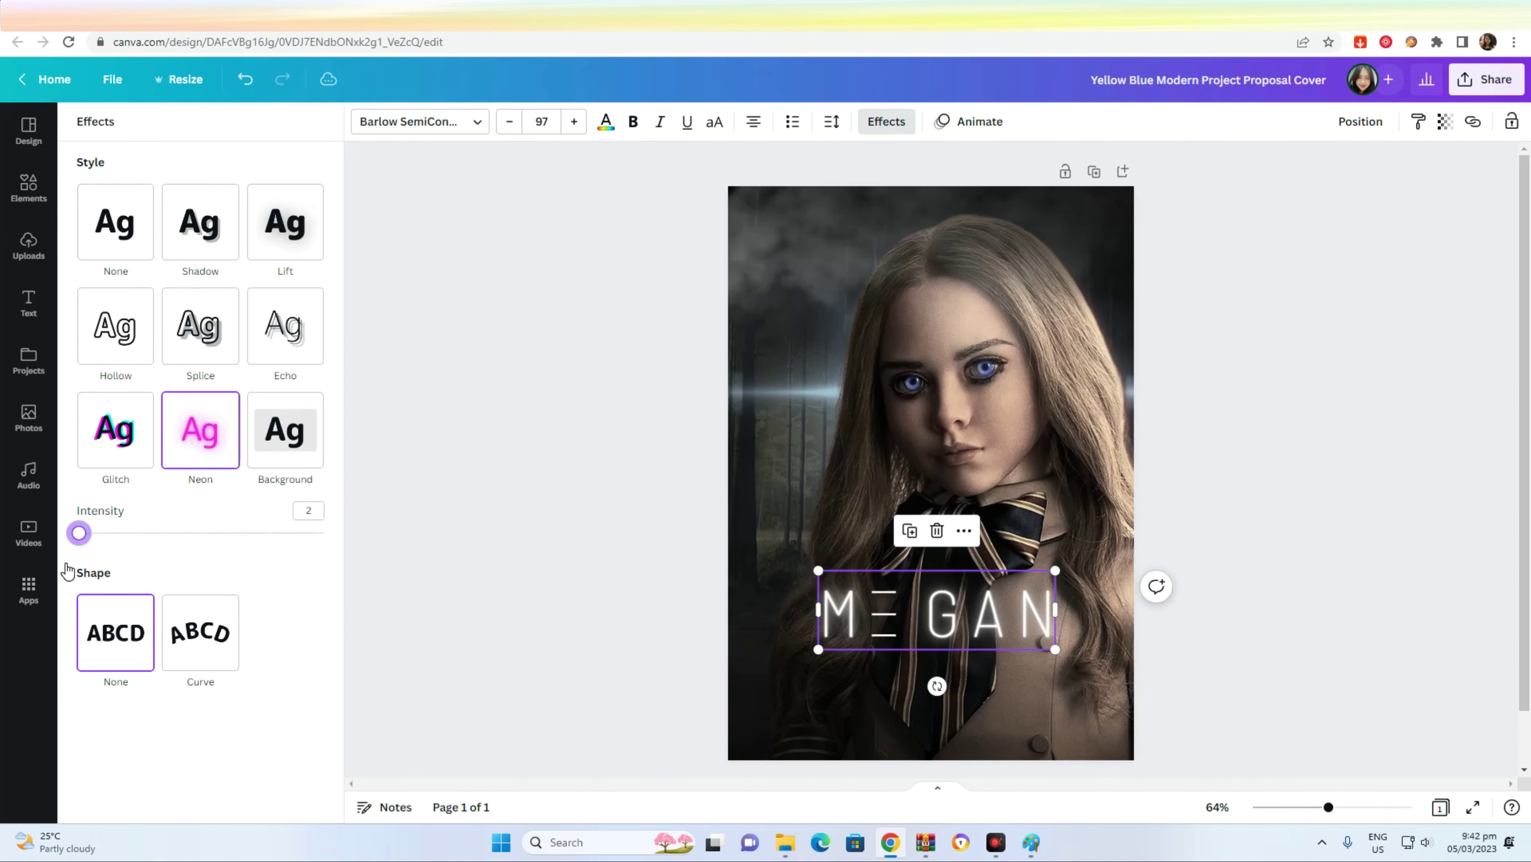
left_click(389, 529)
- Recolour the E's three white lines with the blue-violet shade from the Blue Charmers palette
left_click(883, 592)
left_click(403, 123)
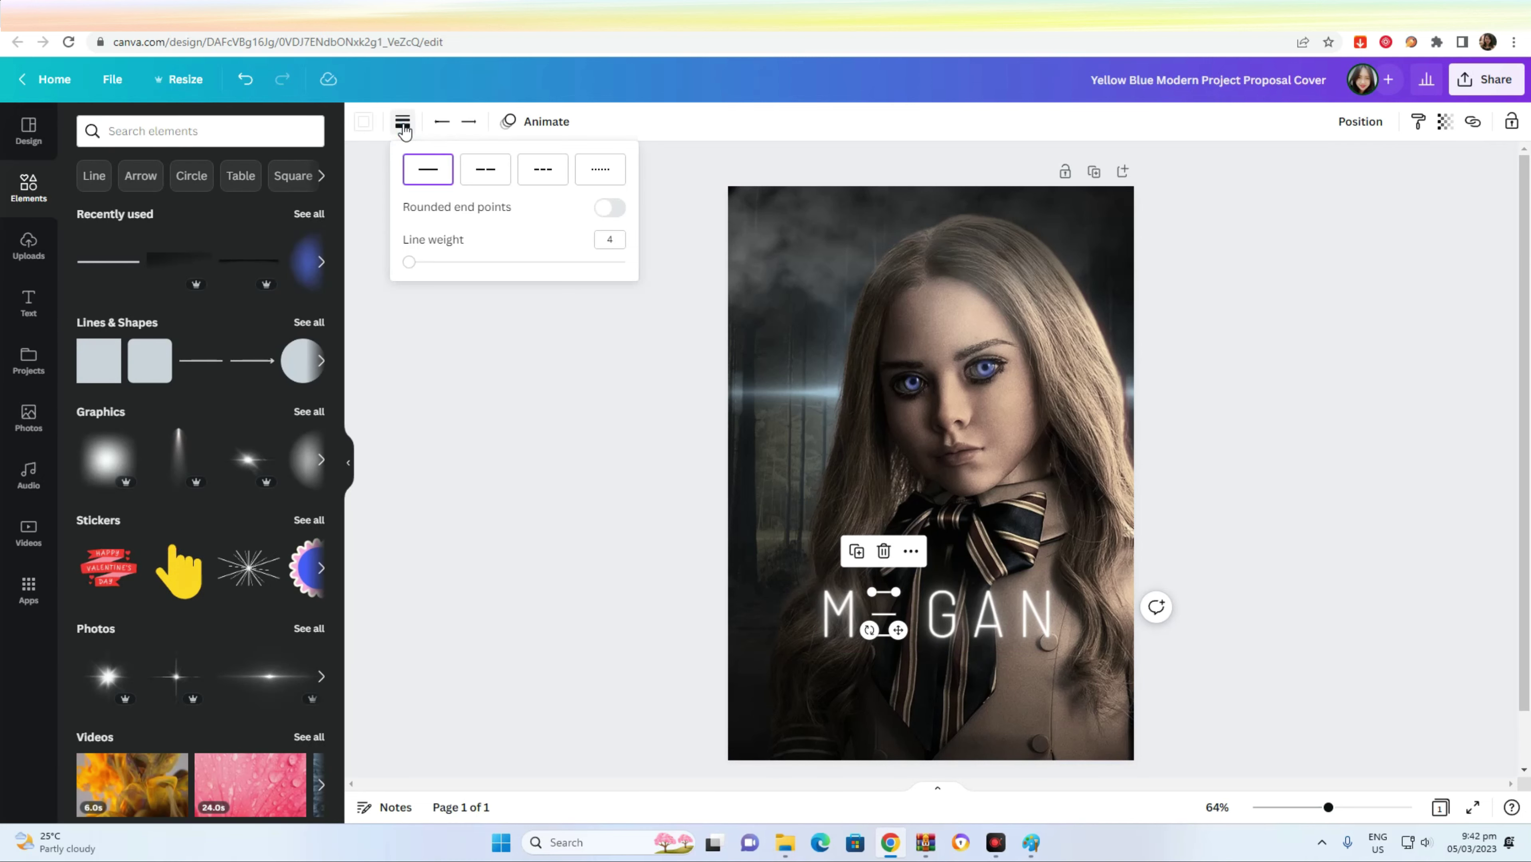
left_click(363, 122)
left_click(170, 129)
type("BLUE")
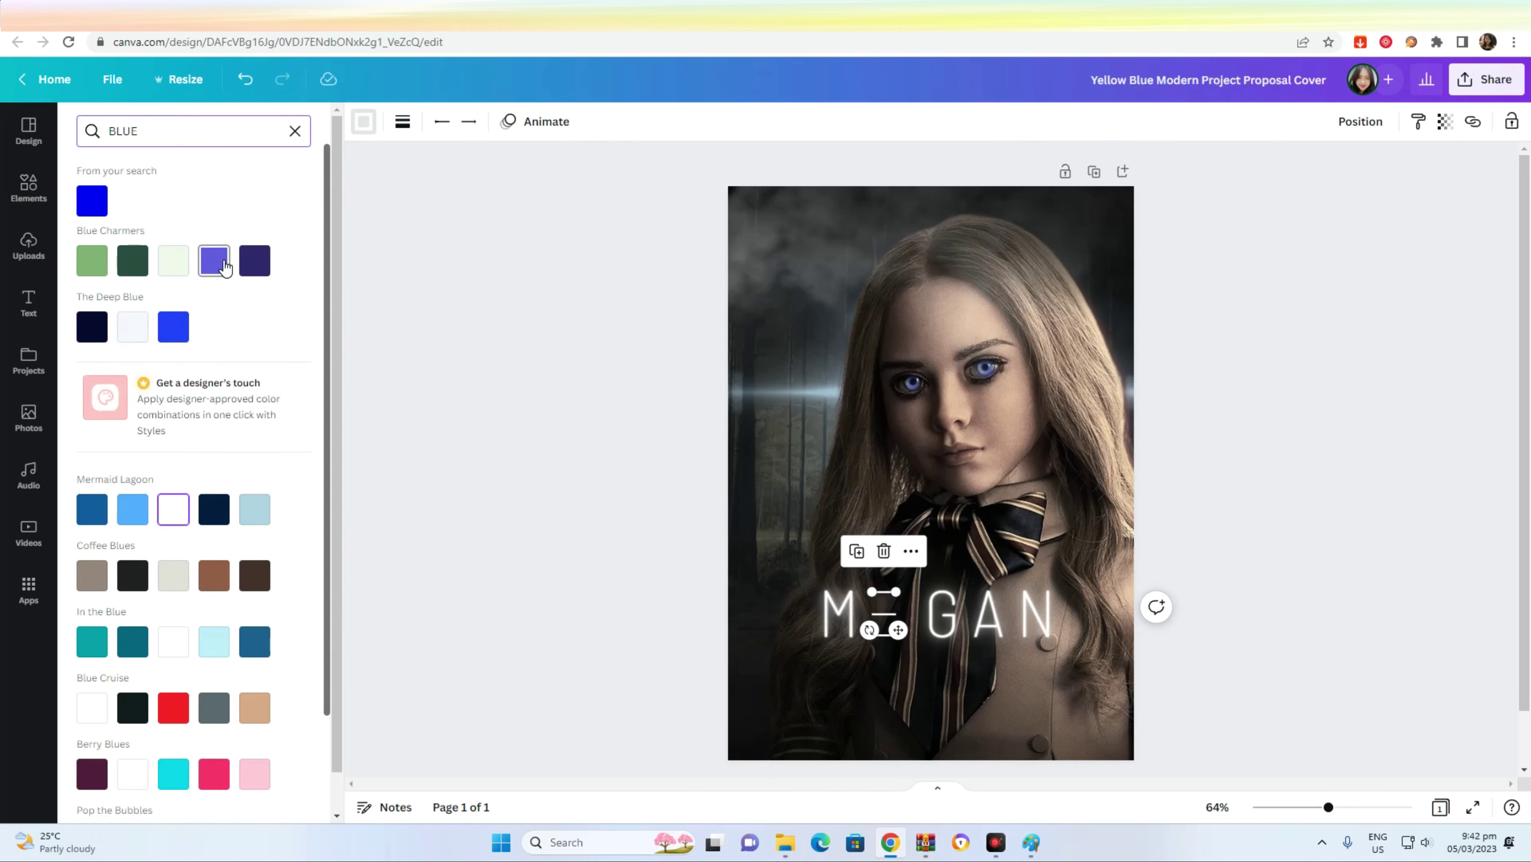
left_click(214, 260)
left_click(1182, 566)
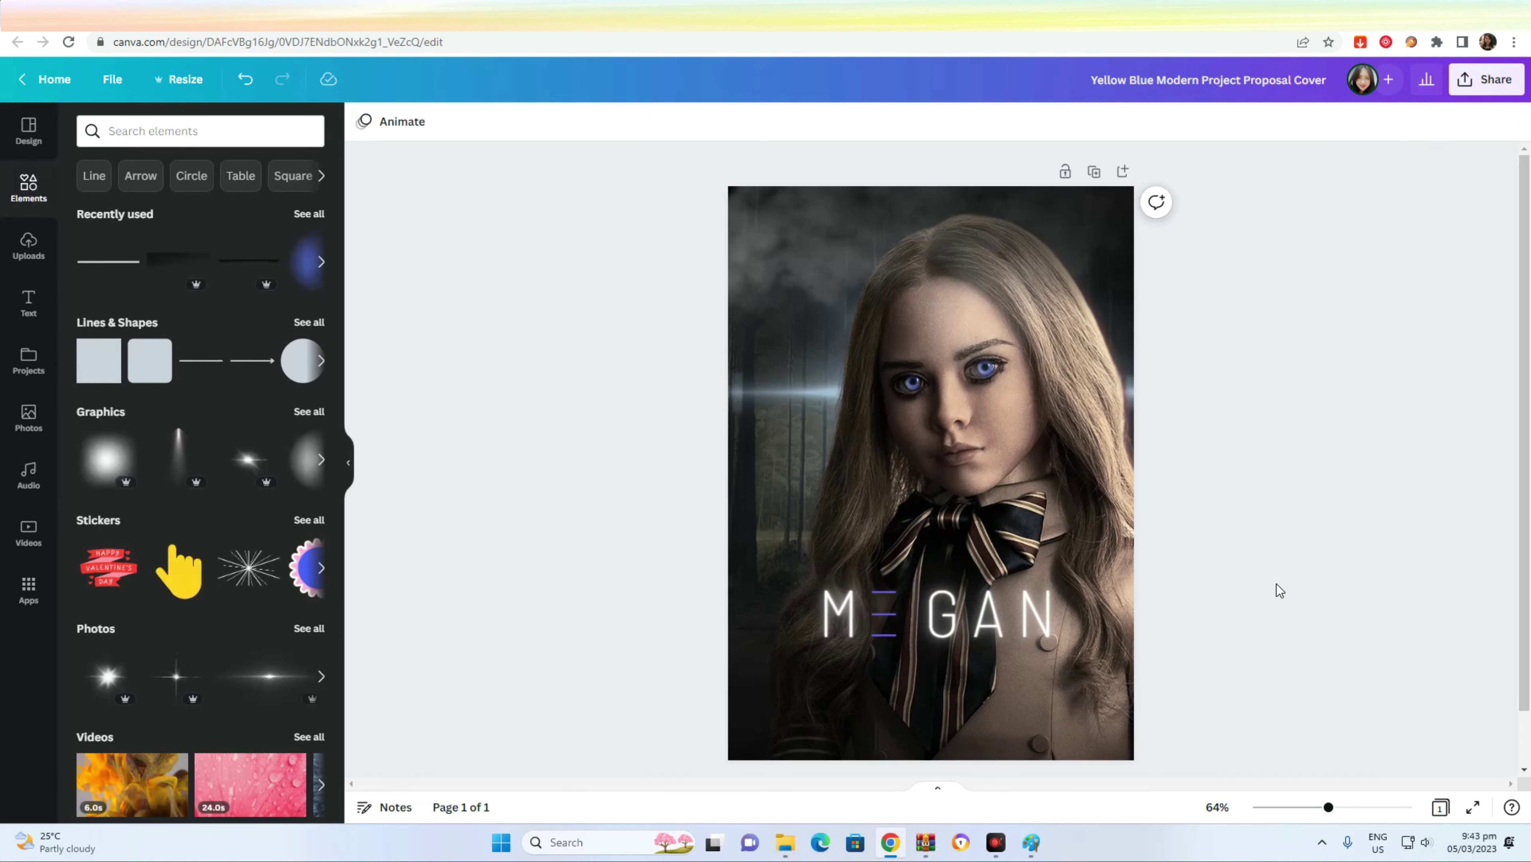
- Remove a space from the title's gap so that GAN sits closer to the blue-violet E
double_click(923, 609)
key("BackSpace")
left_click(974, 658)
left_click_drag(1009, 643, 1003, 641)
left_click(1494, 766)
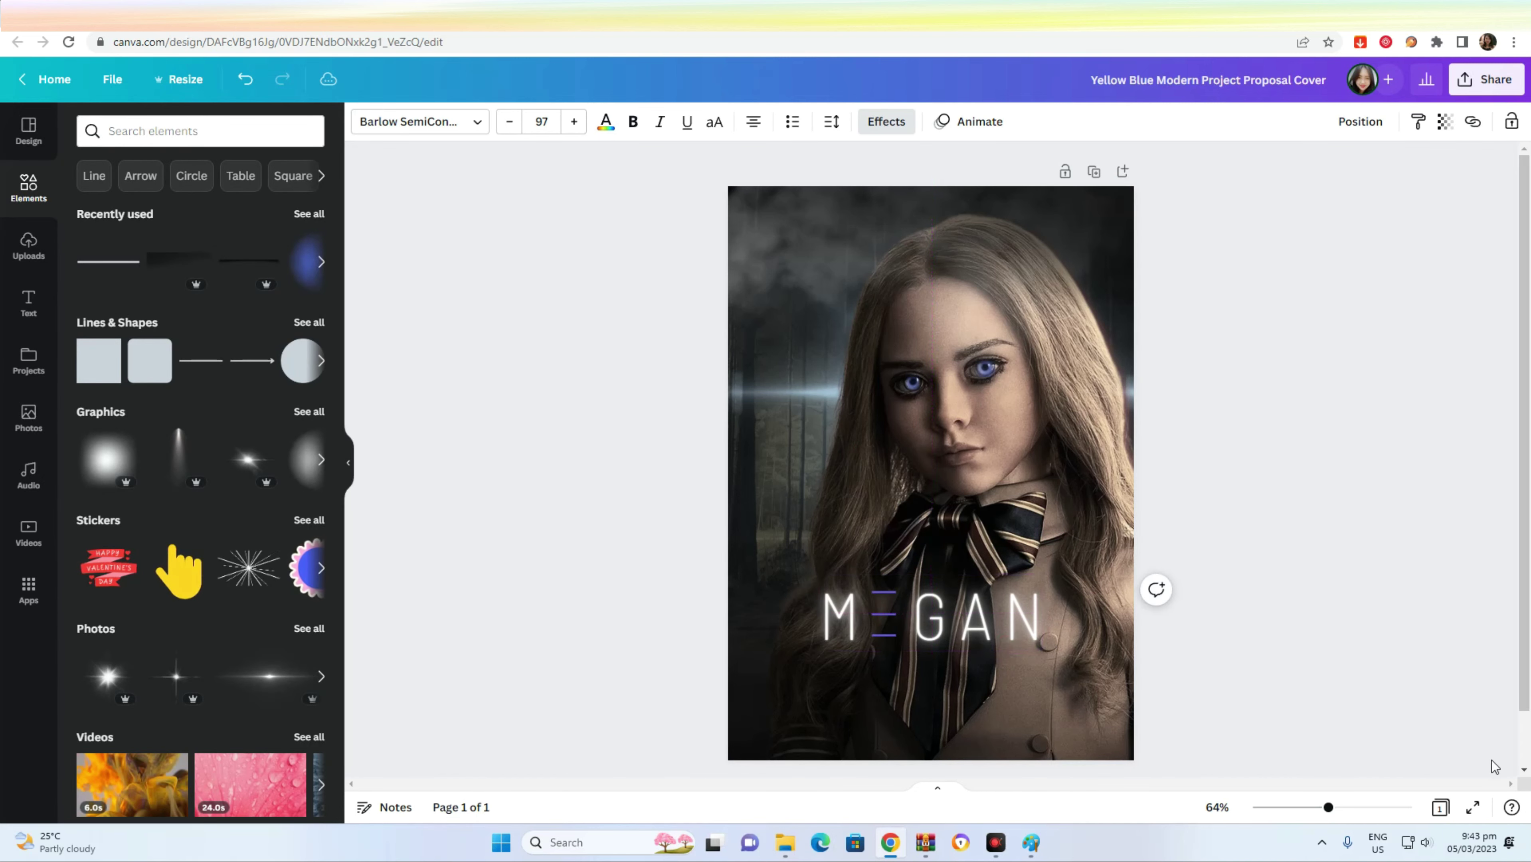
left_click(1311, 684)
scroll(1369, 641, "down", 1)
scroll(1368, 638, "up", 1)
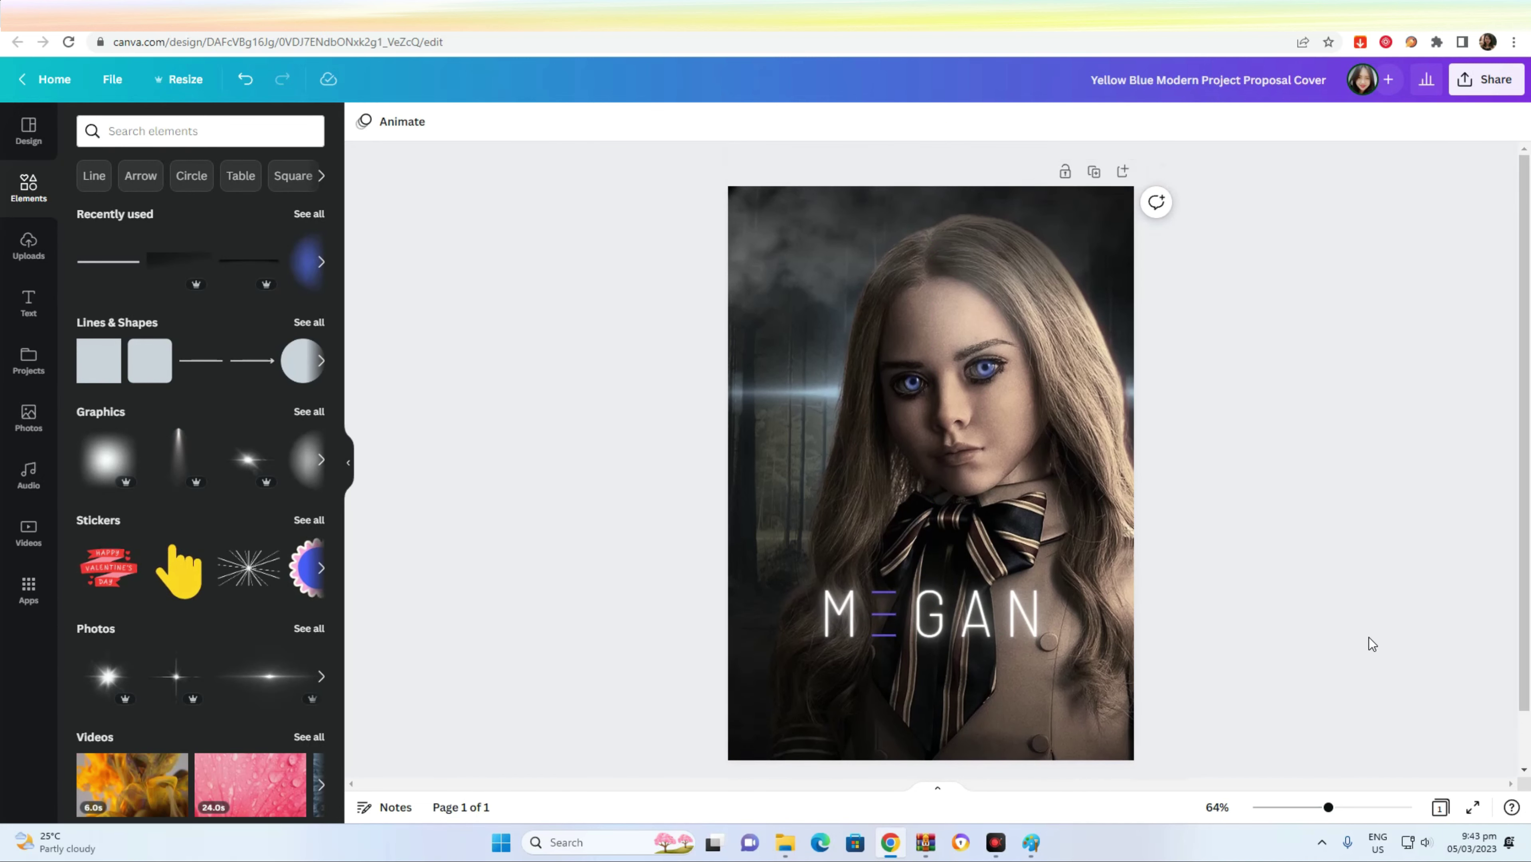
- Duplicate the title near the poster's top and replace its text with "THIS IS THE PART WHERE YOU RUN."
left_click(994, 611)
key("ctrl+d")
left_click_drag(998, 620, 914, 241)
double_click(913, 241)
type("THIS IS THE PART WHERE YOU")
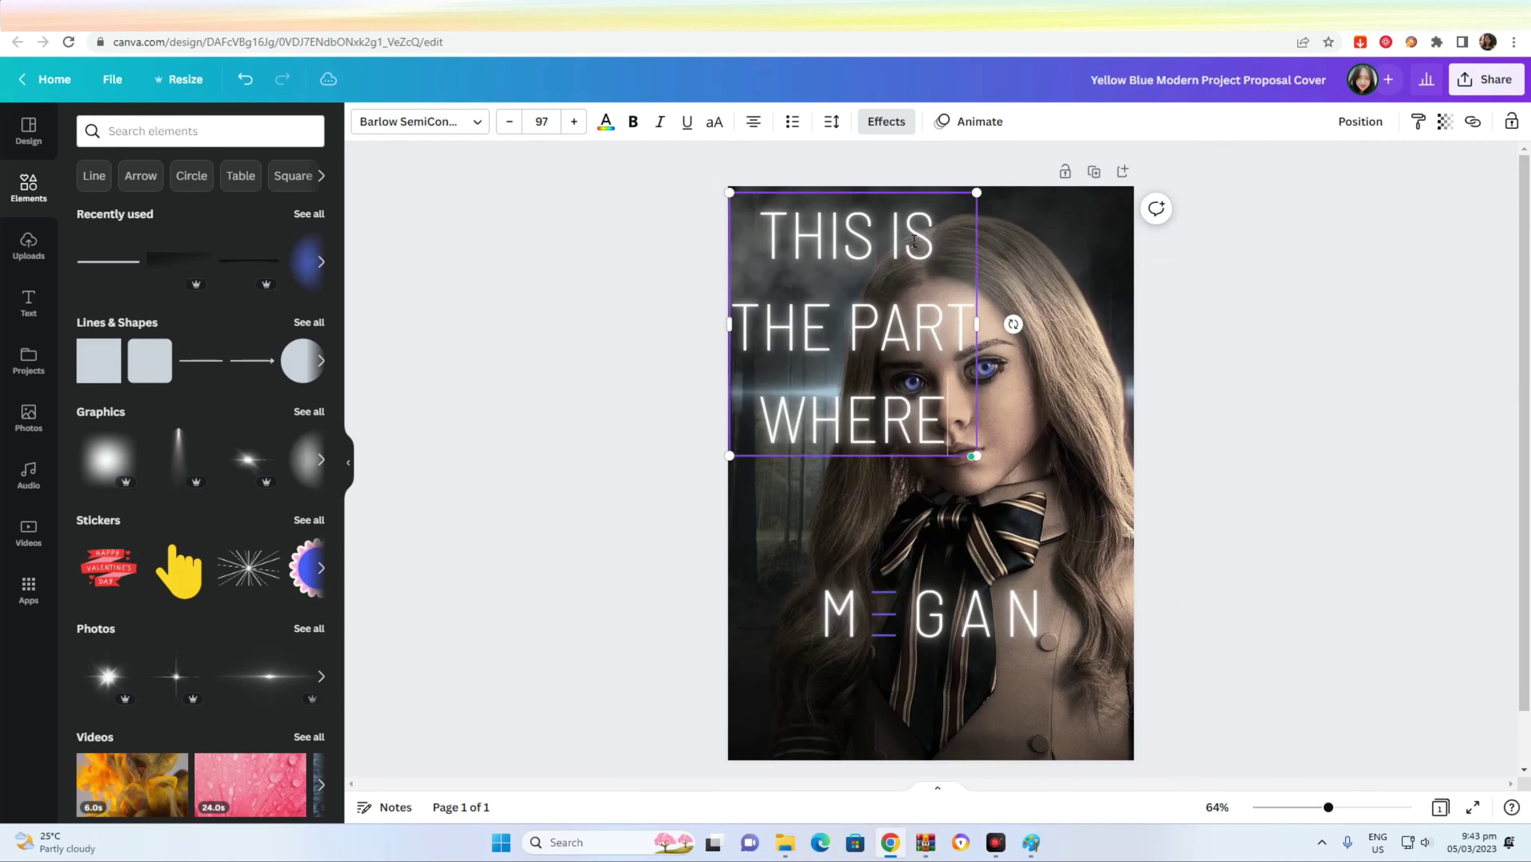
- Shrink the tagline to size 29.1 and place it in the poster's upper left corner
left_click_drag(979, 414, 1024, 408)
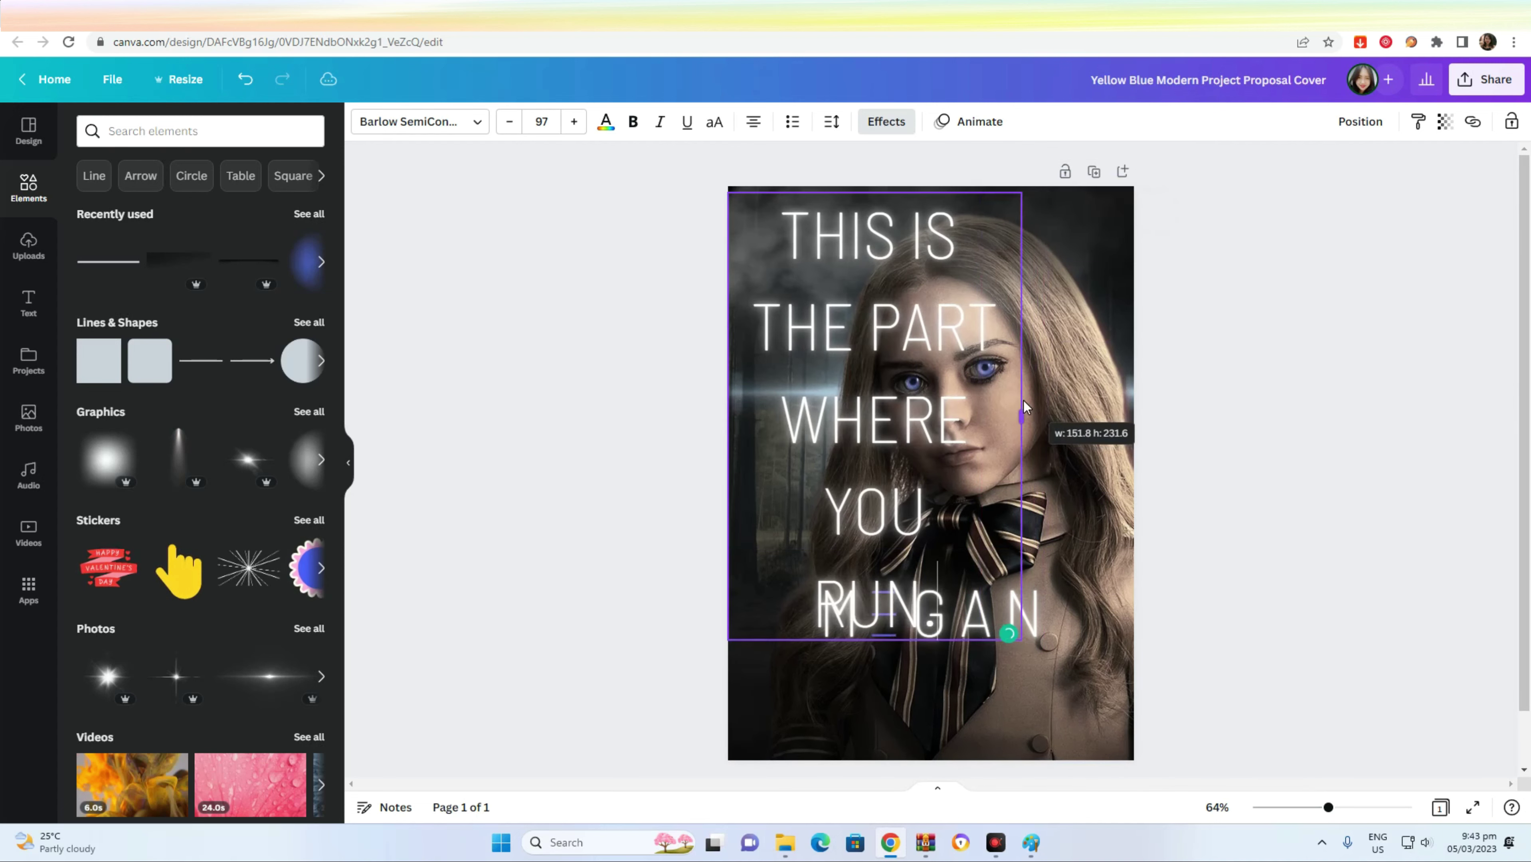
left_click_drag(1021, 193, 817, 505)
left_click_drag(751, 563, 773, 272)
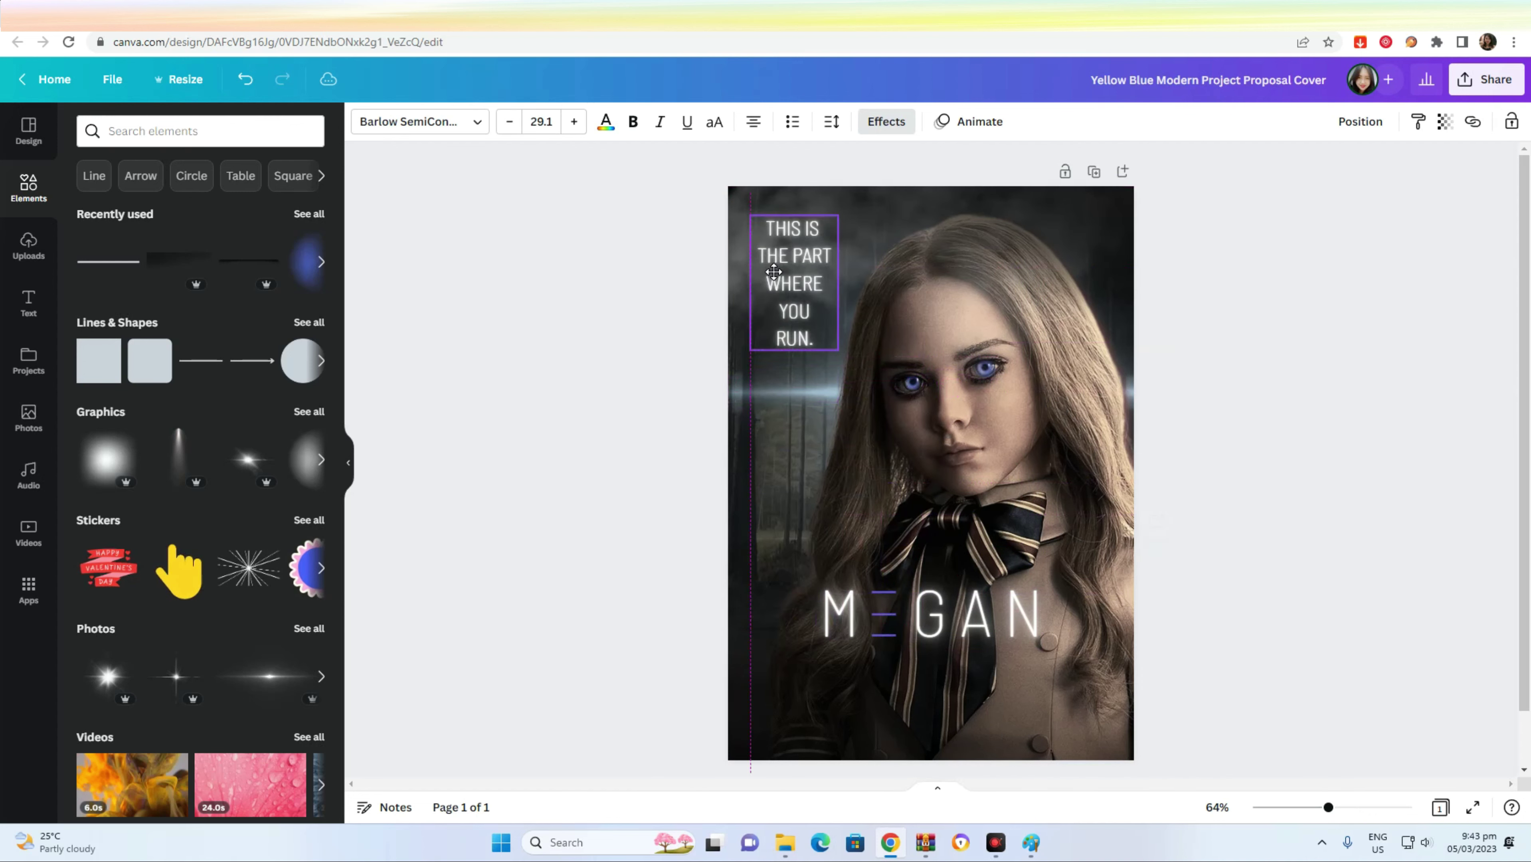
- Try the Hollow, Echo and Lift effects on the tagline, then leave it with no effect
left_click(875, 123)
left_click(116, 435)
left_click(138, 329)
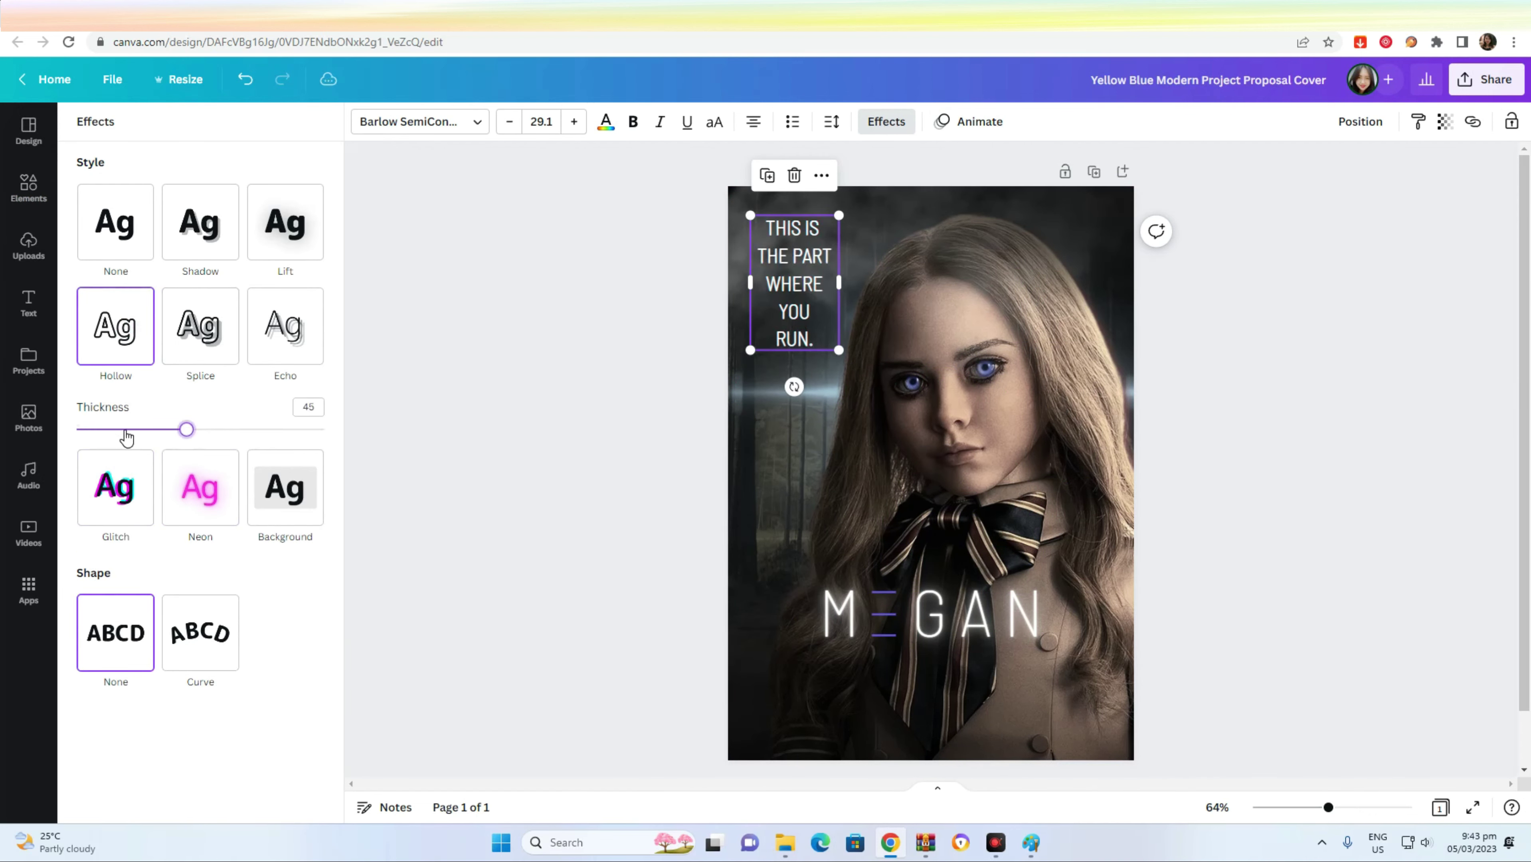
left_click(281, 355)
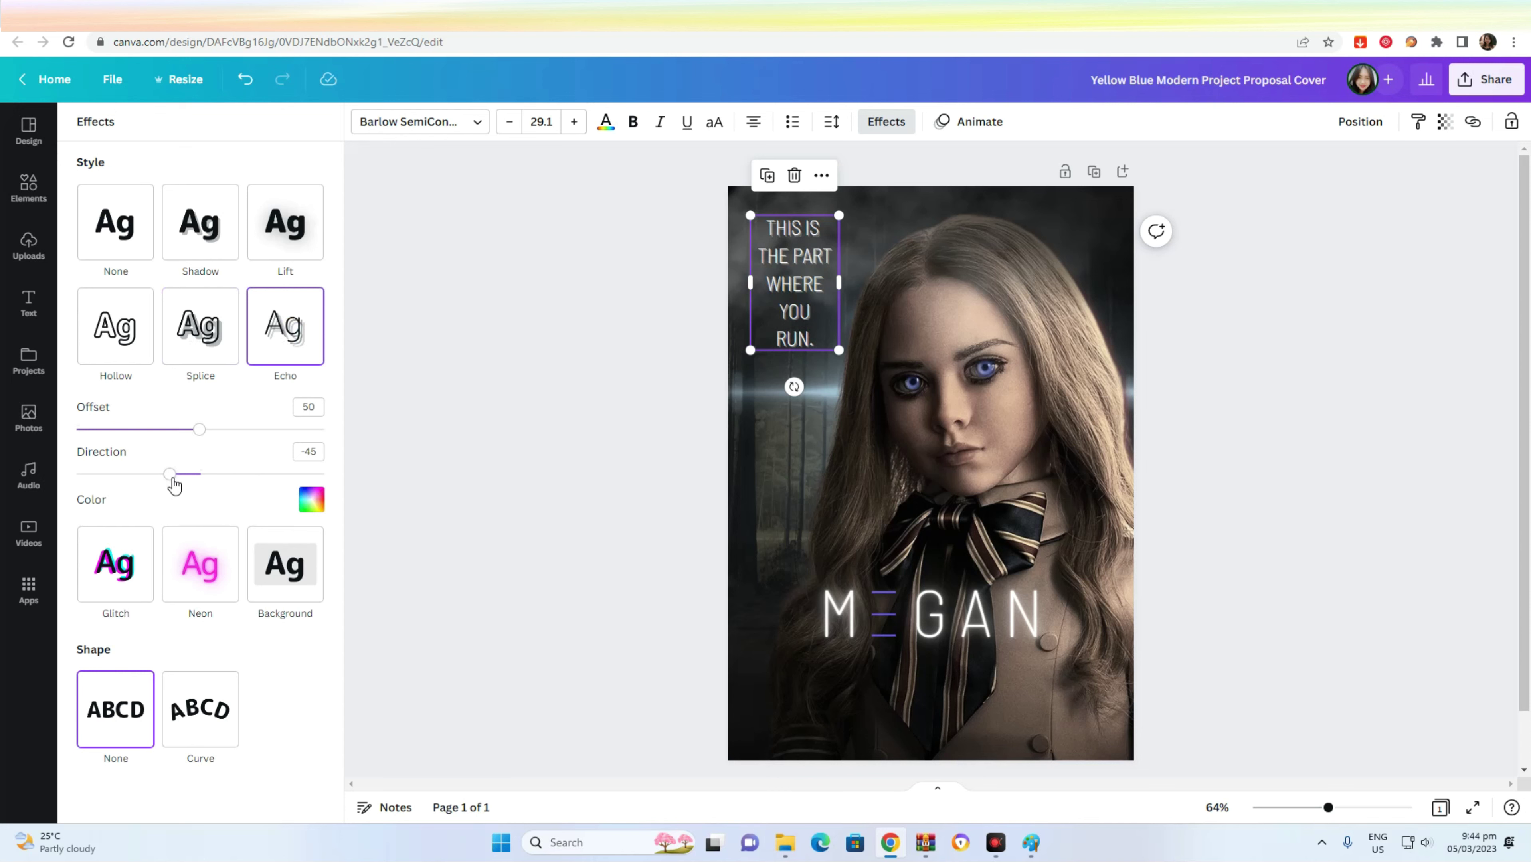
left_click(263, 245)
left_click(115, 222)
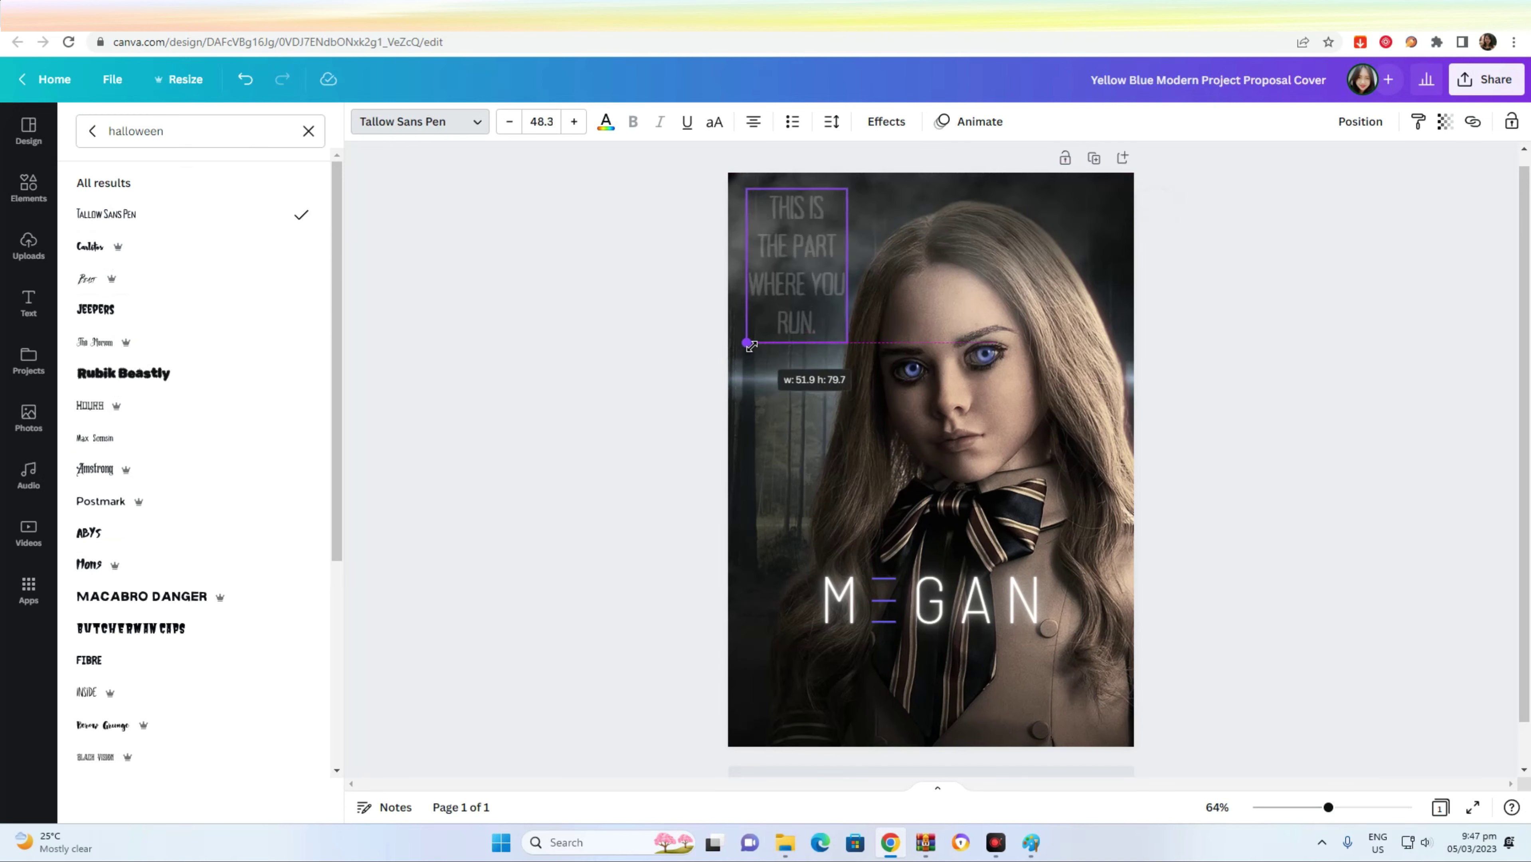
- Fade the "THIS IS THE PART WHERE YOU RUN." tagline by setting its transparency to 11
left_click(1309, 488)
left_click(798, 284)
left_click(1360, 122)
left_click(1444, 122)
left_click_drag(1322, 187, 1310, 192)
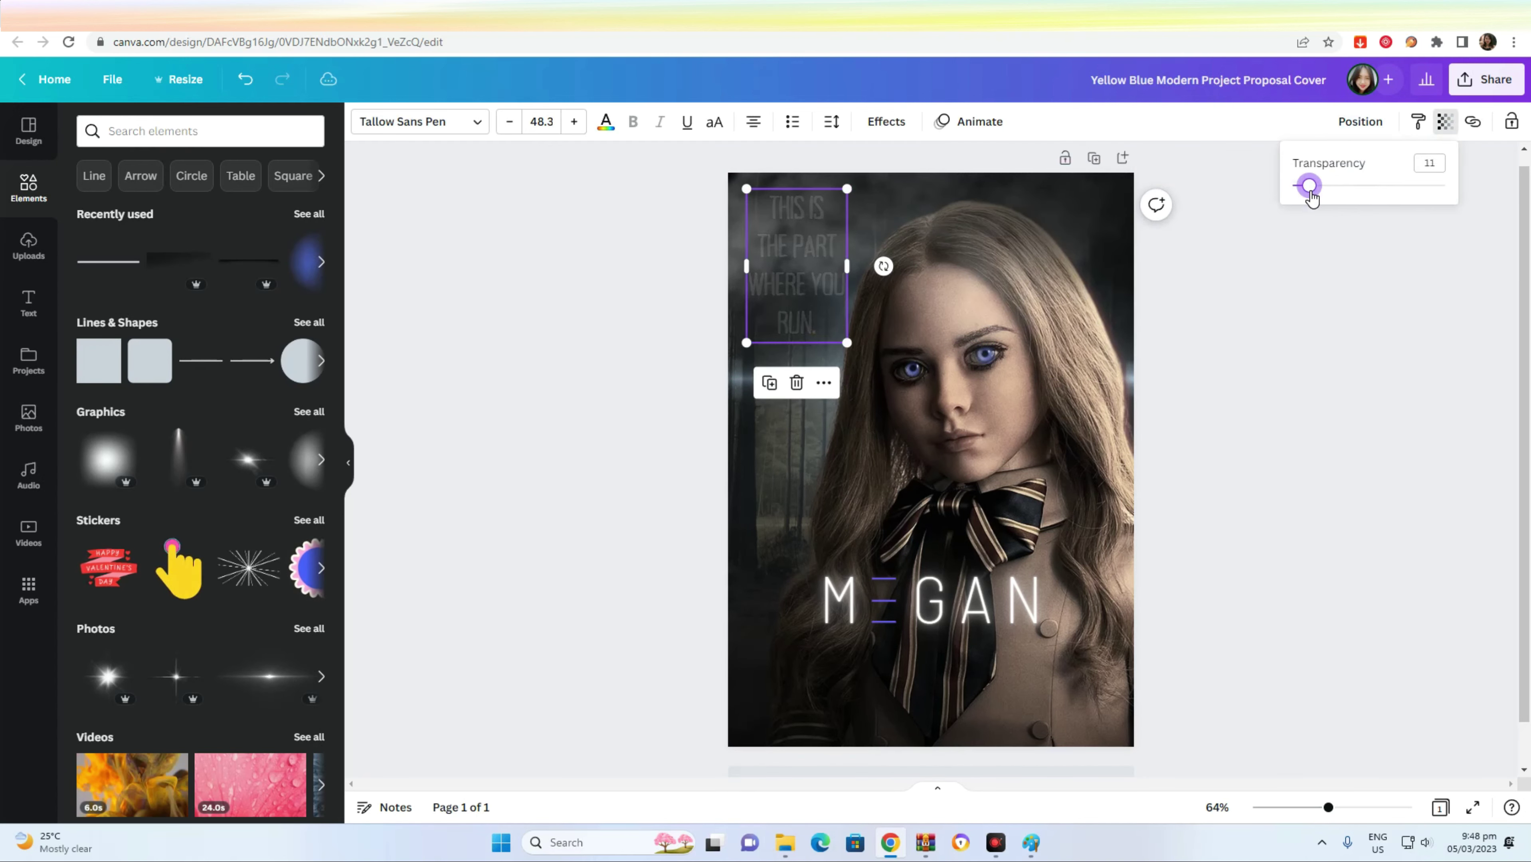
left_click(1305, 222)
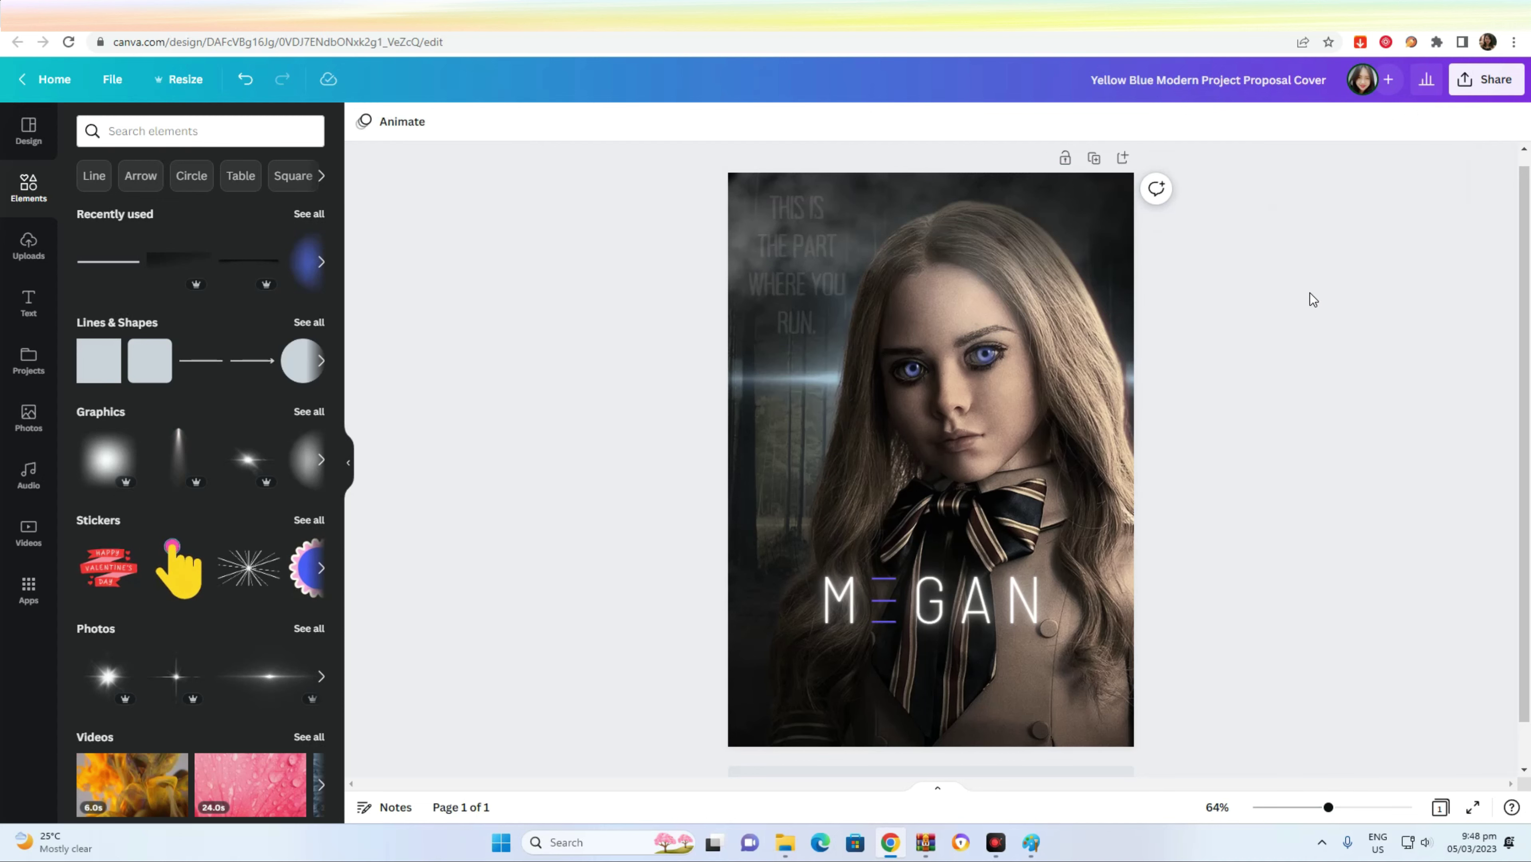
- Replace the duplicated title's text with "JAMES WAN" and shrink it to fit beside FROM at the poster's bottom
scroll(1473, 790, "up", 3, "ctrl")
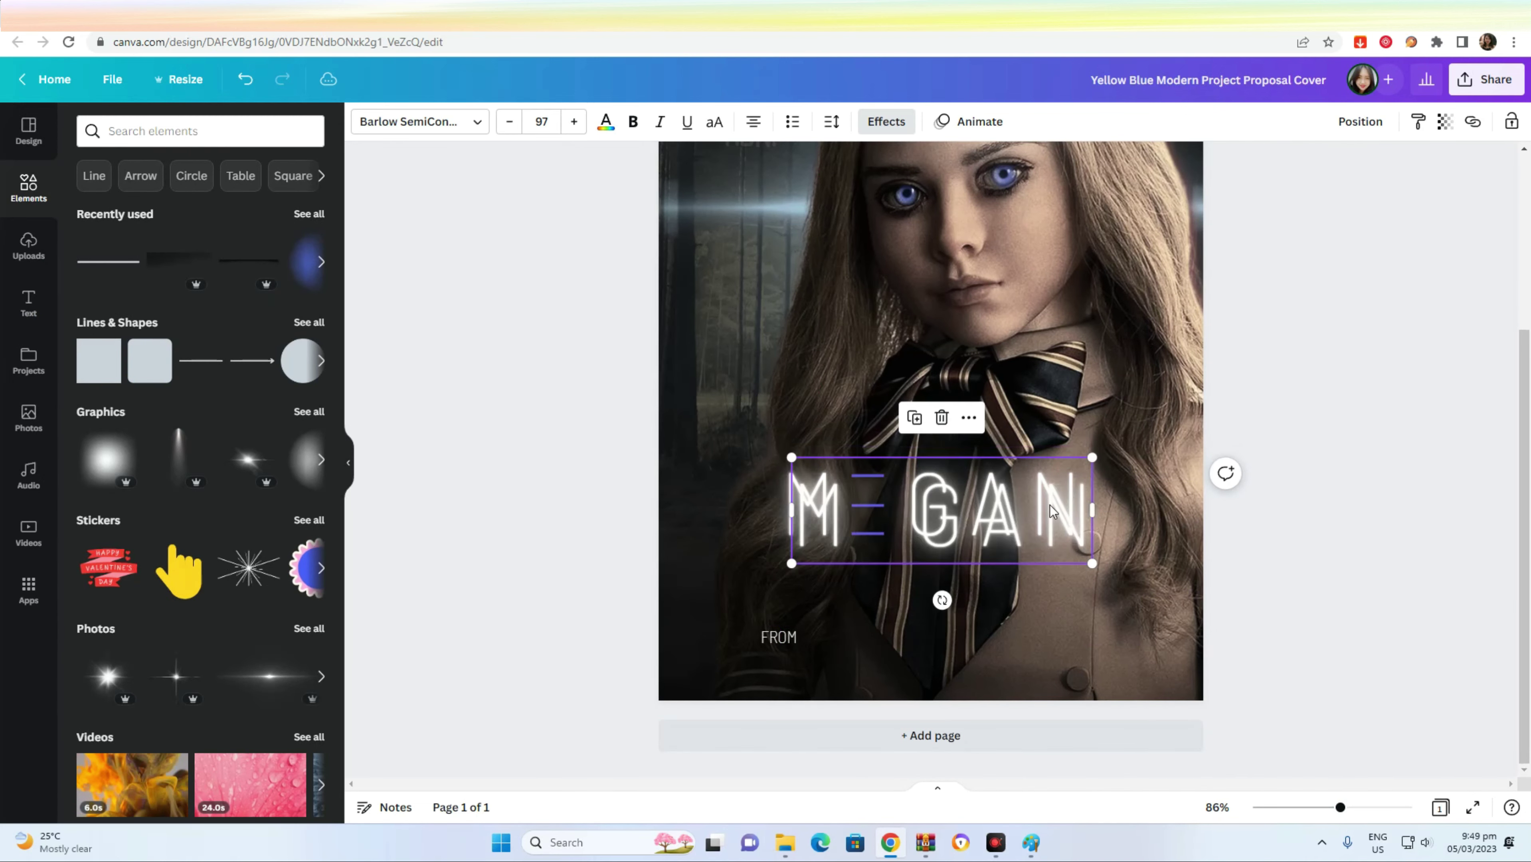
double_click(1074, 627)
key("ctrl+a")
type("JAMES WAN")
left_click_drag(1165, 679, 856, 680)
- Add a thin "PRODUCER OF" text after JAMES WAN in the credit line and nudge it right for spacing
left_click_drag(784, 641, 961, 642)
double_click(932, 639)
type("PRODUCER OF")
left_click(1004, 662)
key("ctrl+z")
left_click(1338, 477)
left_click(935, 637)
key("Right")
key("Right")
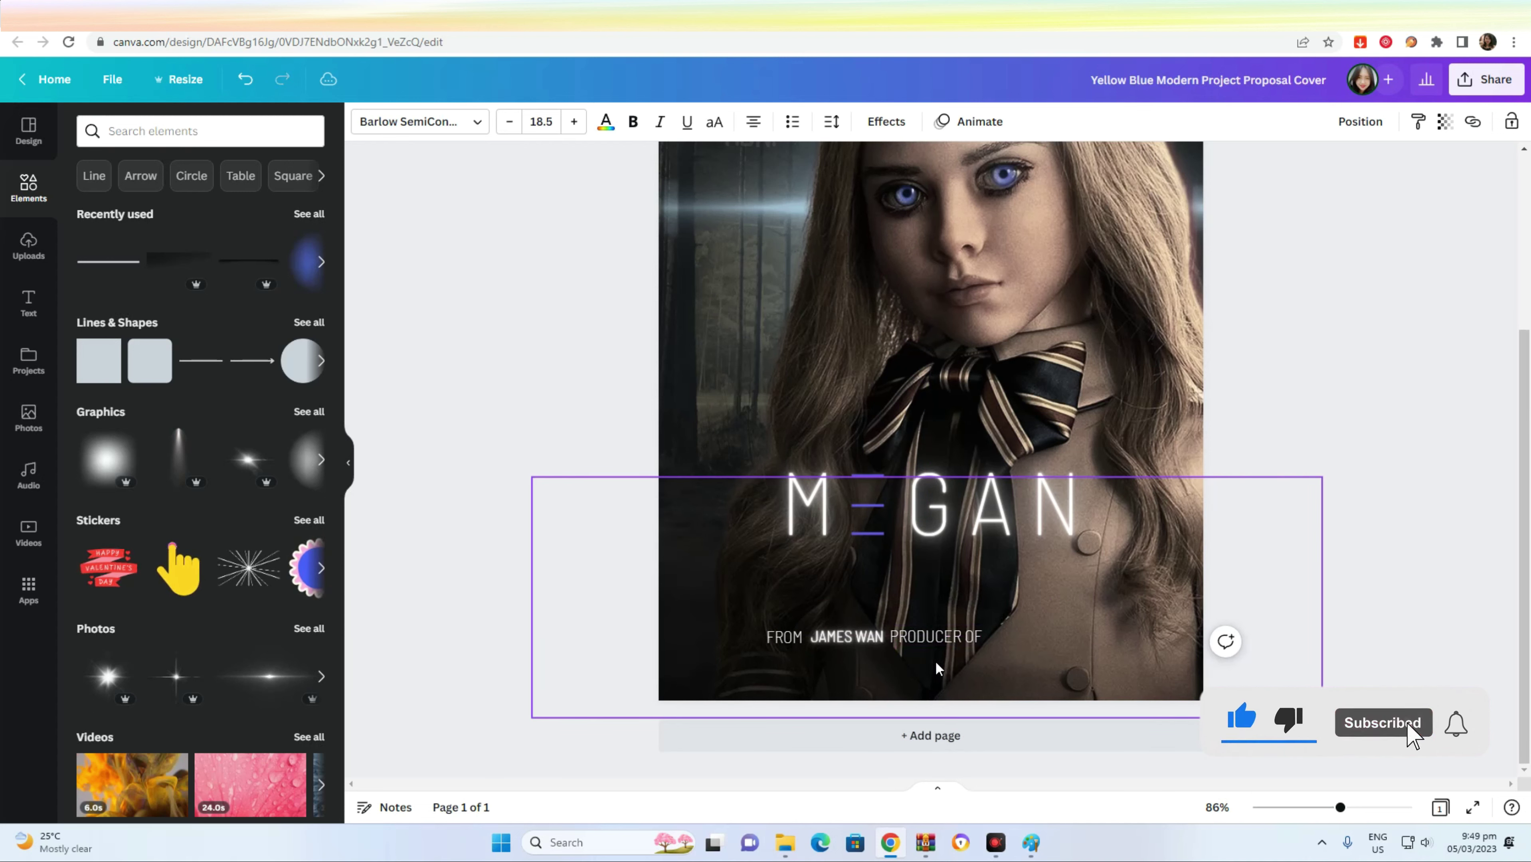
key("Right")
left_click(1019, 648)
- Duplicate the JAMES WAN text and place the copy after PRODUCER OF
left_click(851, 638)
key("ctrl+d")
left_click_drag(860, 652, 1030, 643)
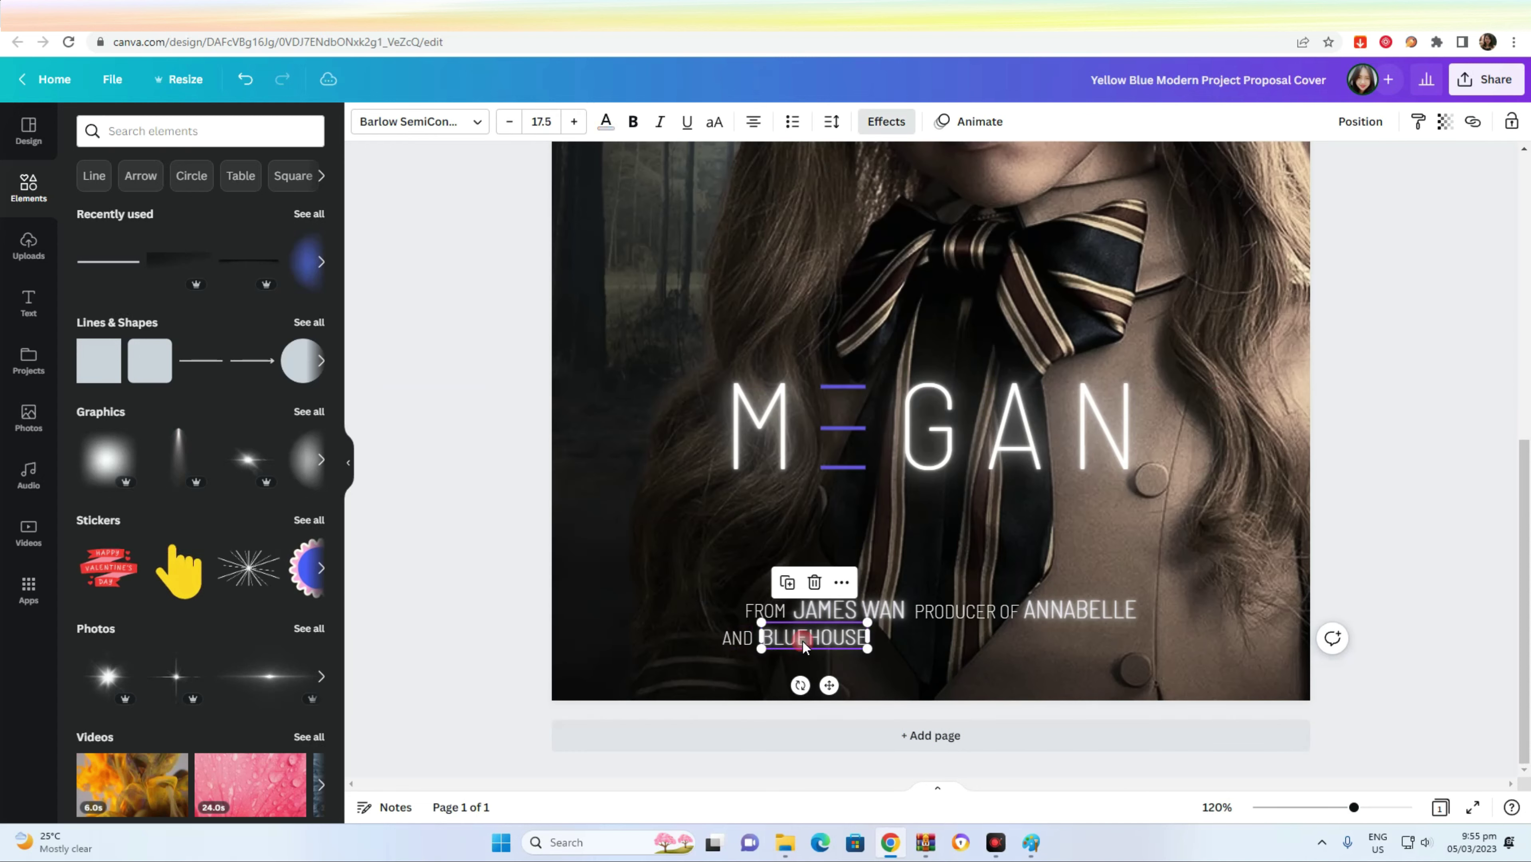
- Set the BLUEHOUSE text's font size to 19.2 and align it beside AND in the second credit line
left_click(554, 129)
type("19.2")
key("Return")
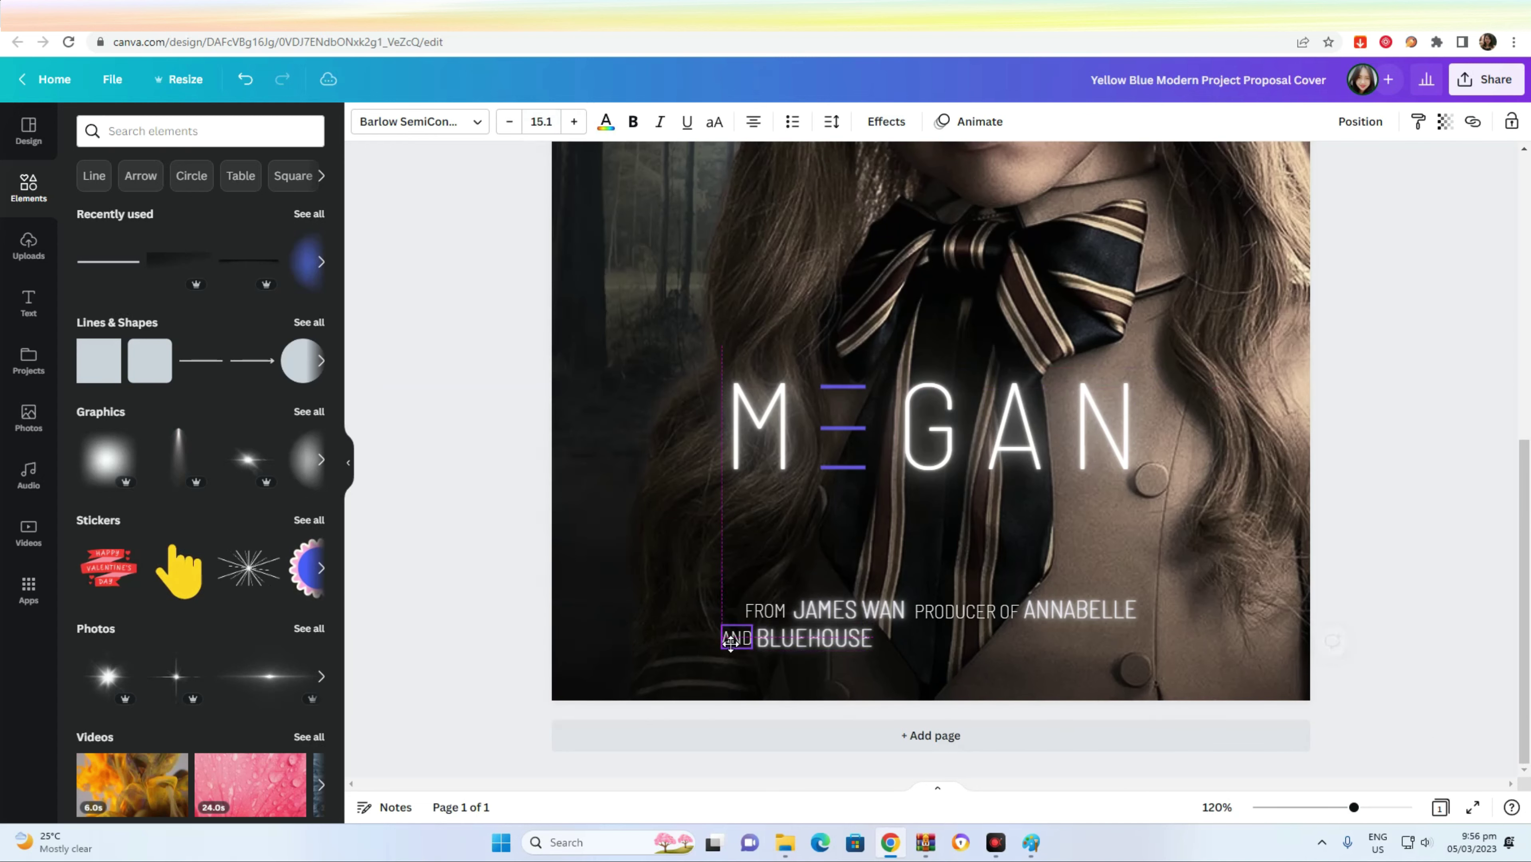
left_click_drag(789, 643, 789, 642)
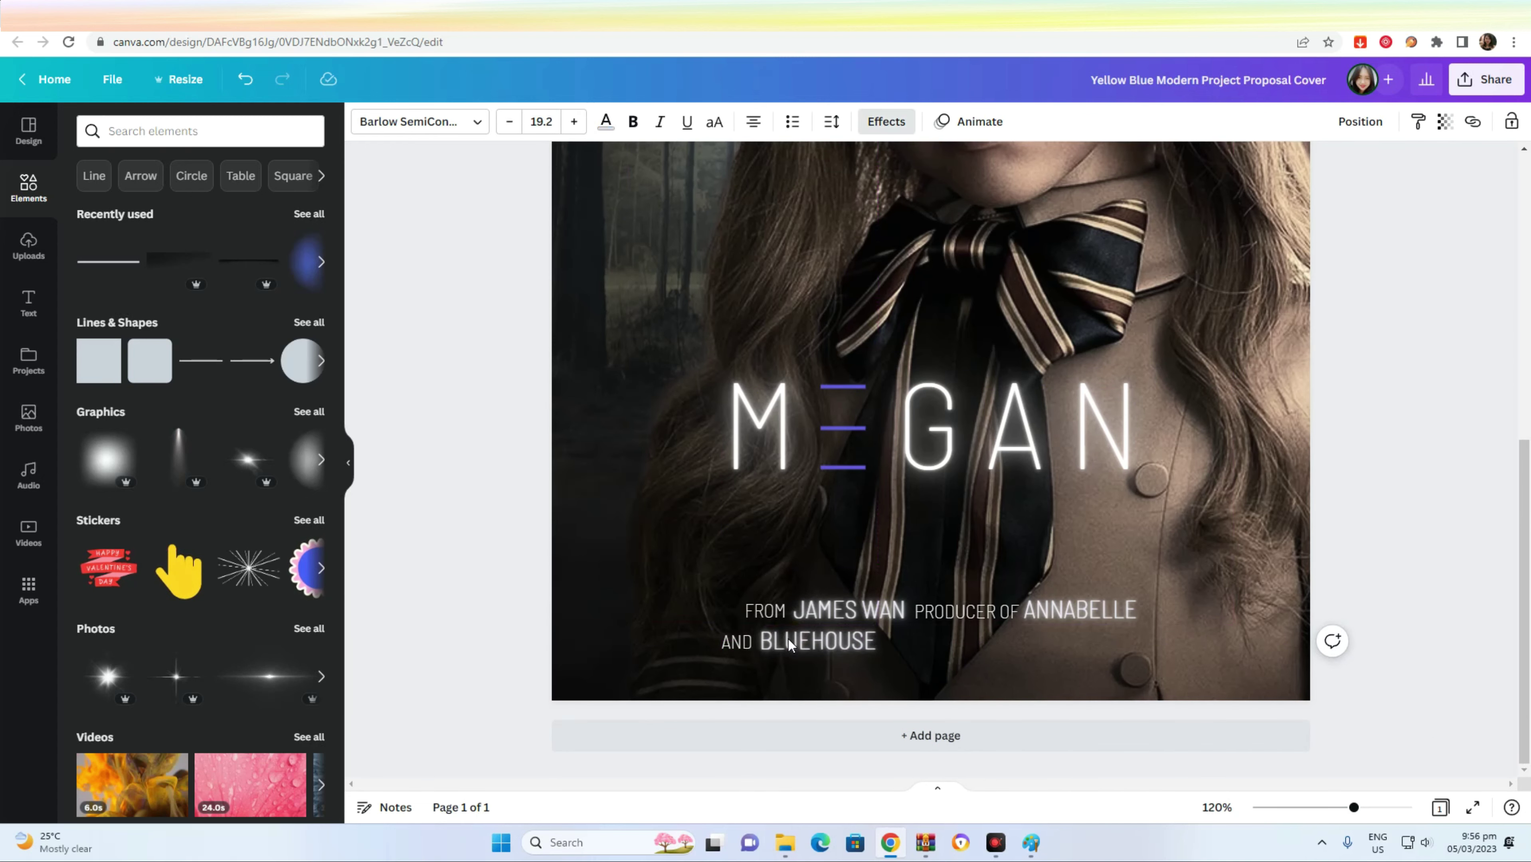
- Duplicate PRODUCER OF and place the copy after BLUEHOUSE in the second credit line
left_click(1404, 422)
left_click(961, 615)
key("ctrl+d")
left_click_drag(997, 673, 958, 688)
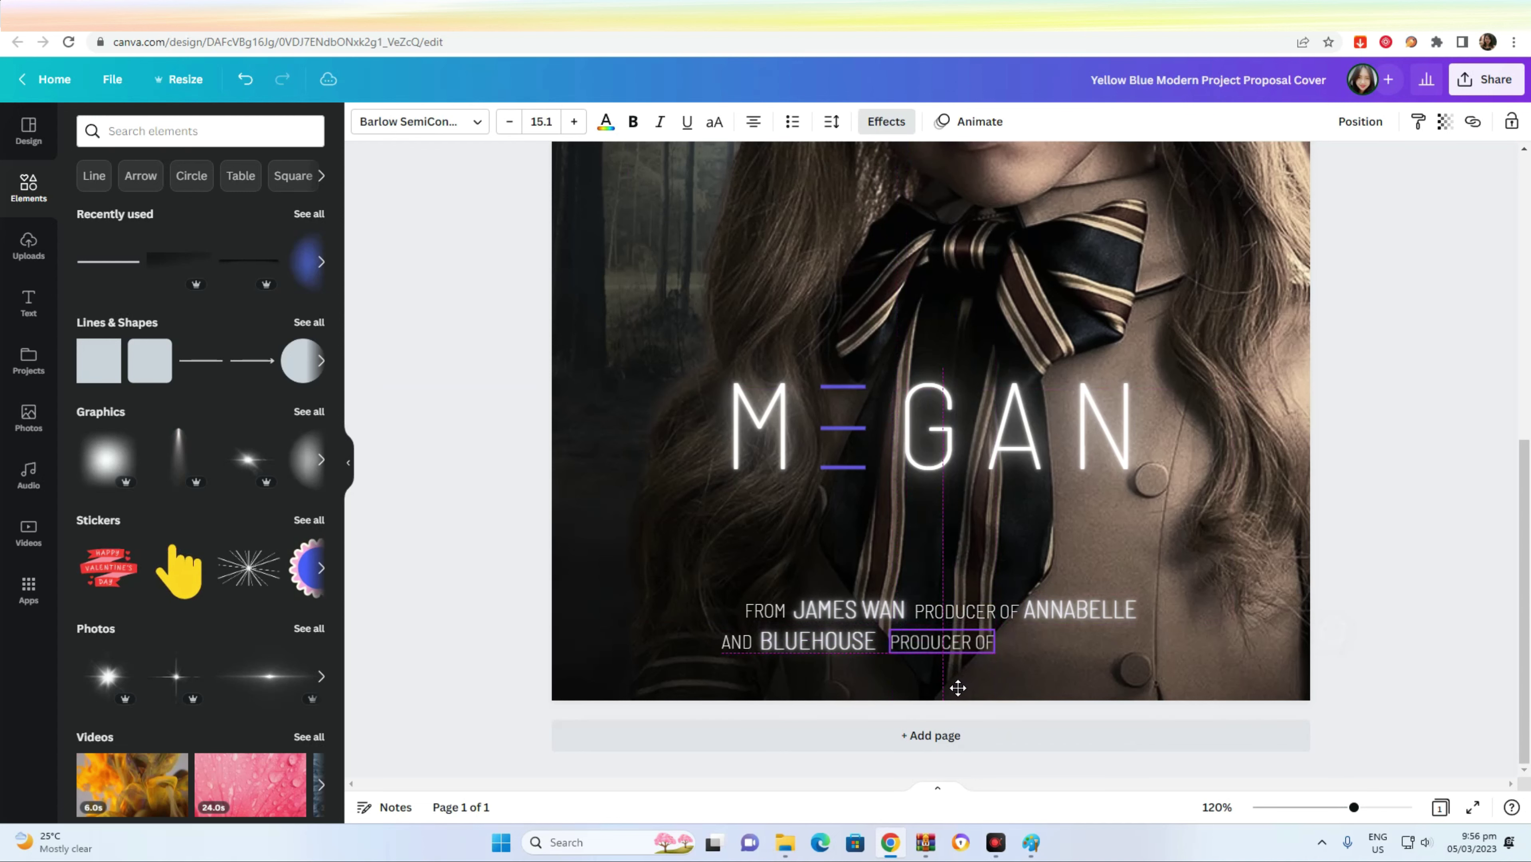
left_click(1428, 520)
- Duplicate ANNABELLE, change the copy to "THE INVINSIBLE MAN" and place it at the end of the second credit line
left_click(1100, 609)
key("ctrl+d")
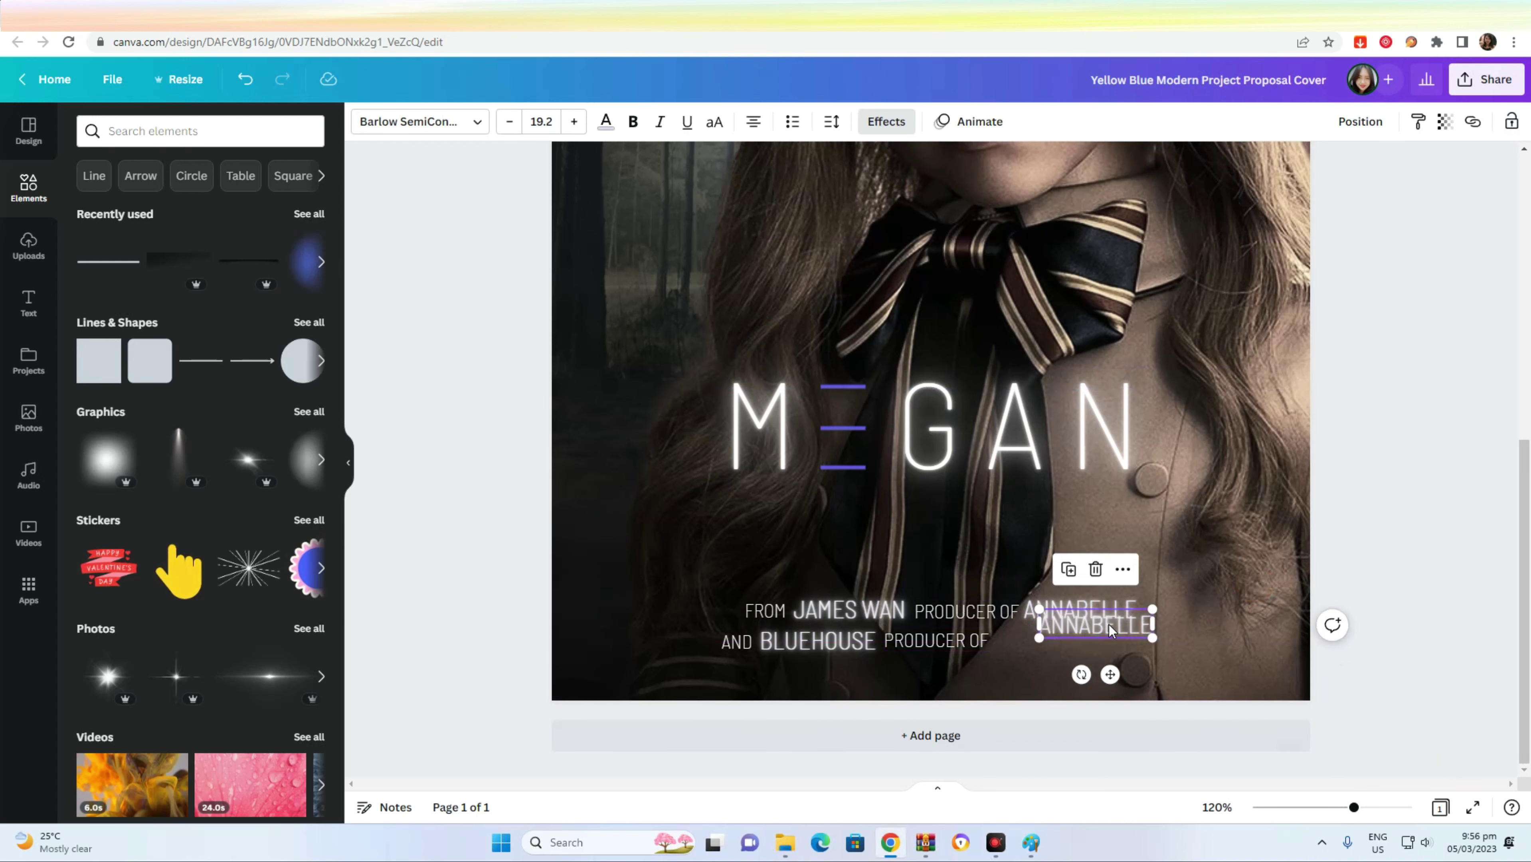
left_click_drag(1104, 628, 1069, 643)
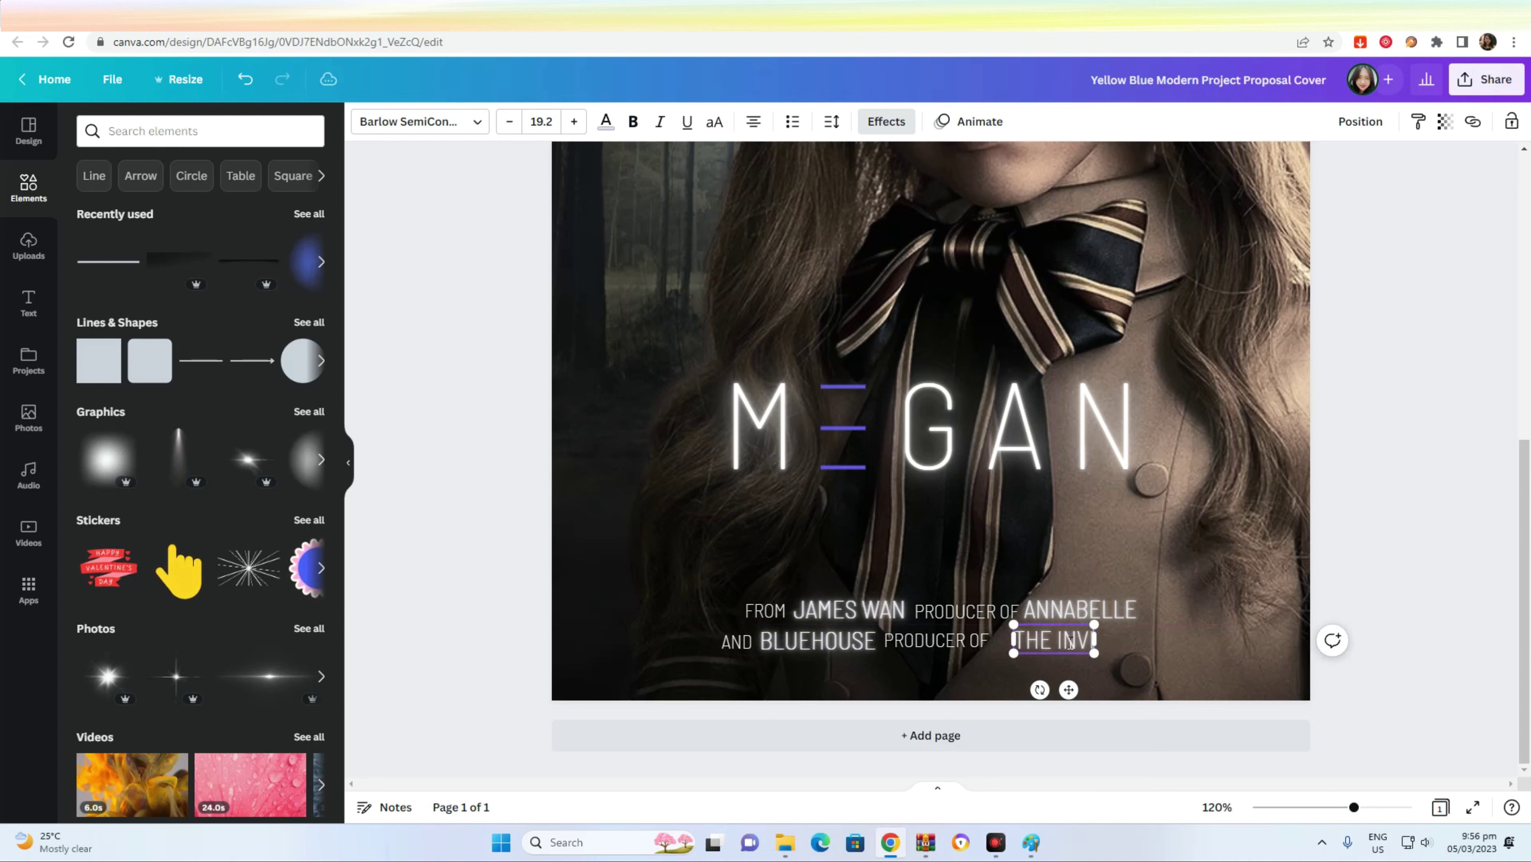
left_click(1437, 631)
left_click_drag(1054, 641, 1094, 641)
- Make JAMES WAN, ANNABELLE, BLUEHOUSE and THE INVINSIBLE MAN bold in the credits
left_click(845, 611)
left_click(632, 122)
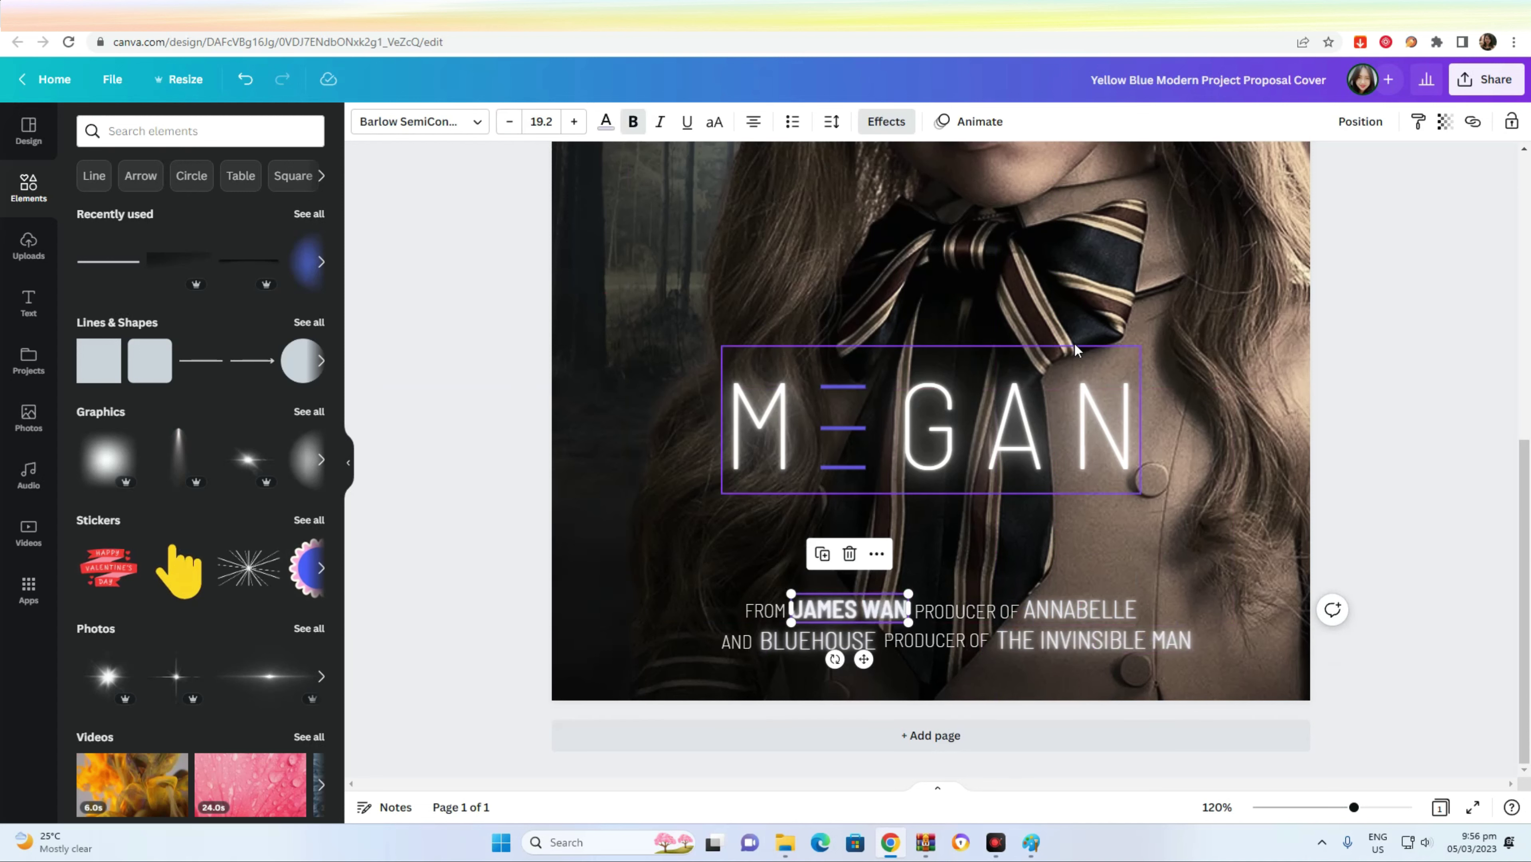
left_click(1074, 610)
left_click(606, 123)
left_click(637, 124)
left_click(817, 641)
left_click(632, 123)
left_click(1086, 640)
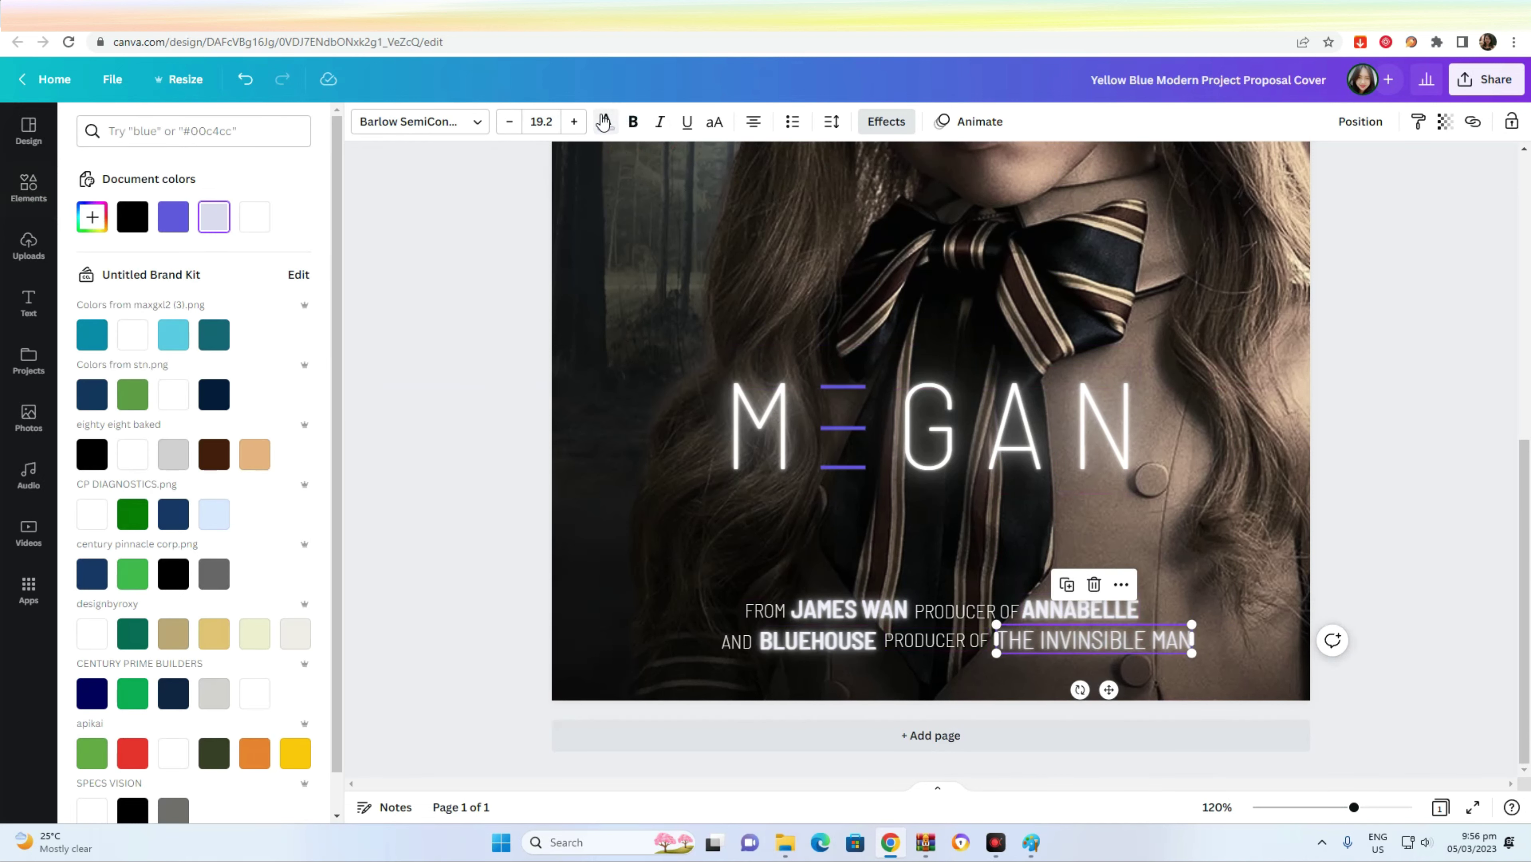
left_click(1474, 595)
- Reduce the Neon intensity of the four bold credit texts, setting THE INVINSIBLE MAN to 1
left_click(848, 610)
left_click(886, 122)
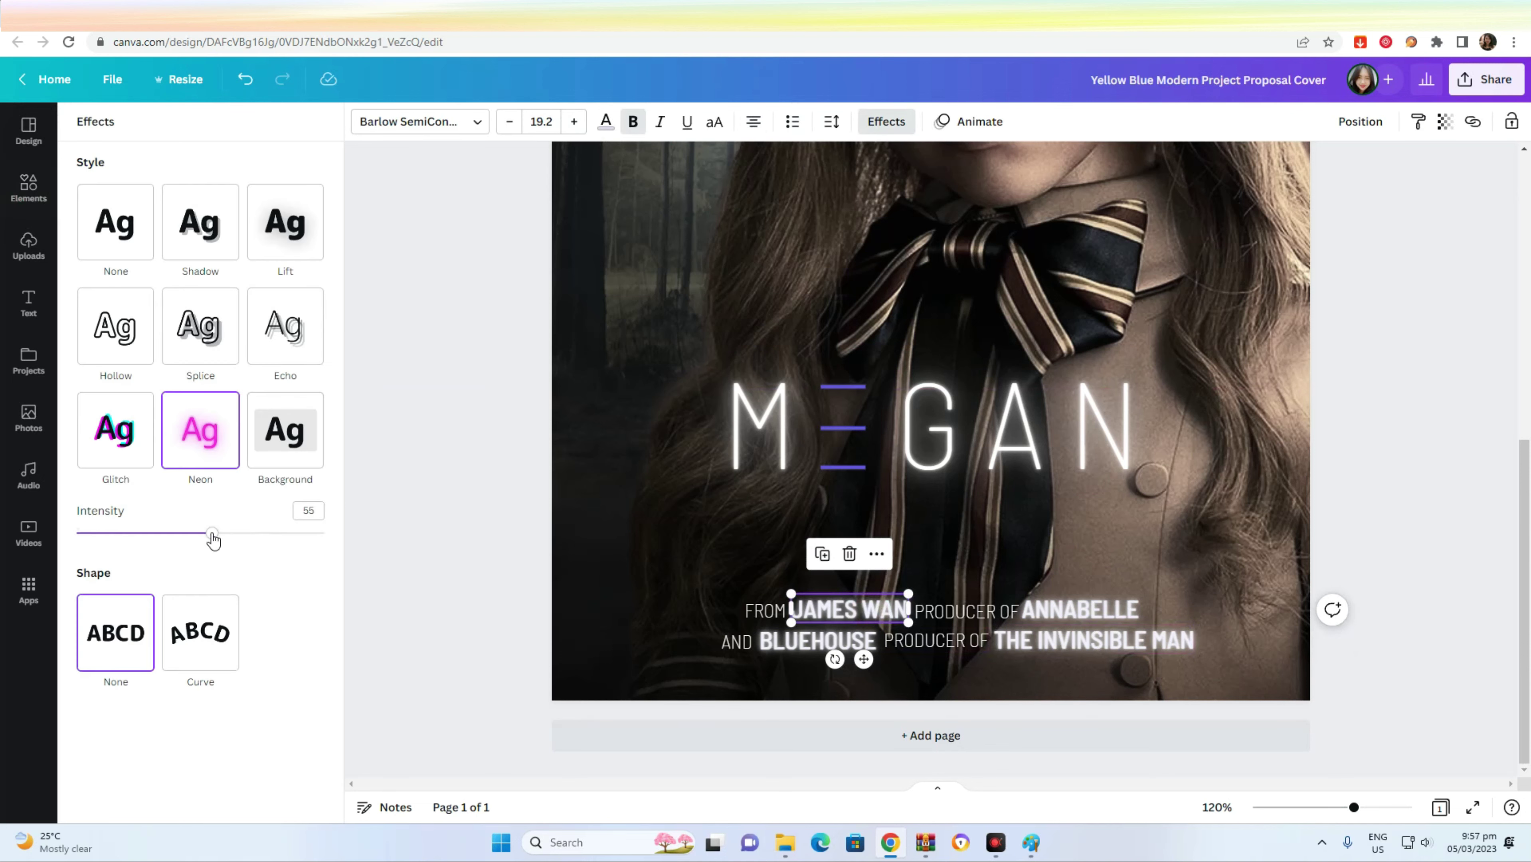
left_click(1080, 608)
left_click(835, 640)
left_click(1094, 640)
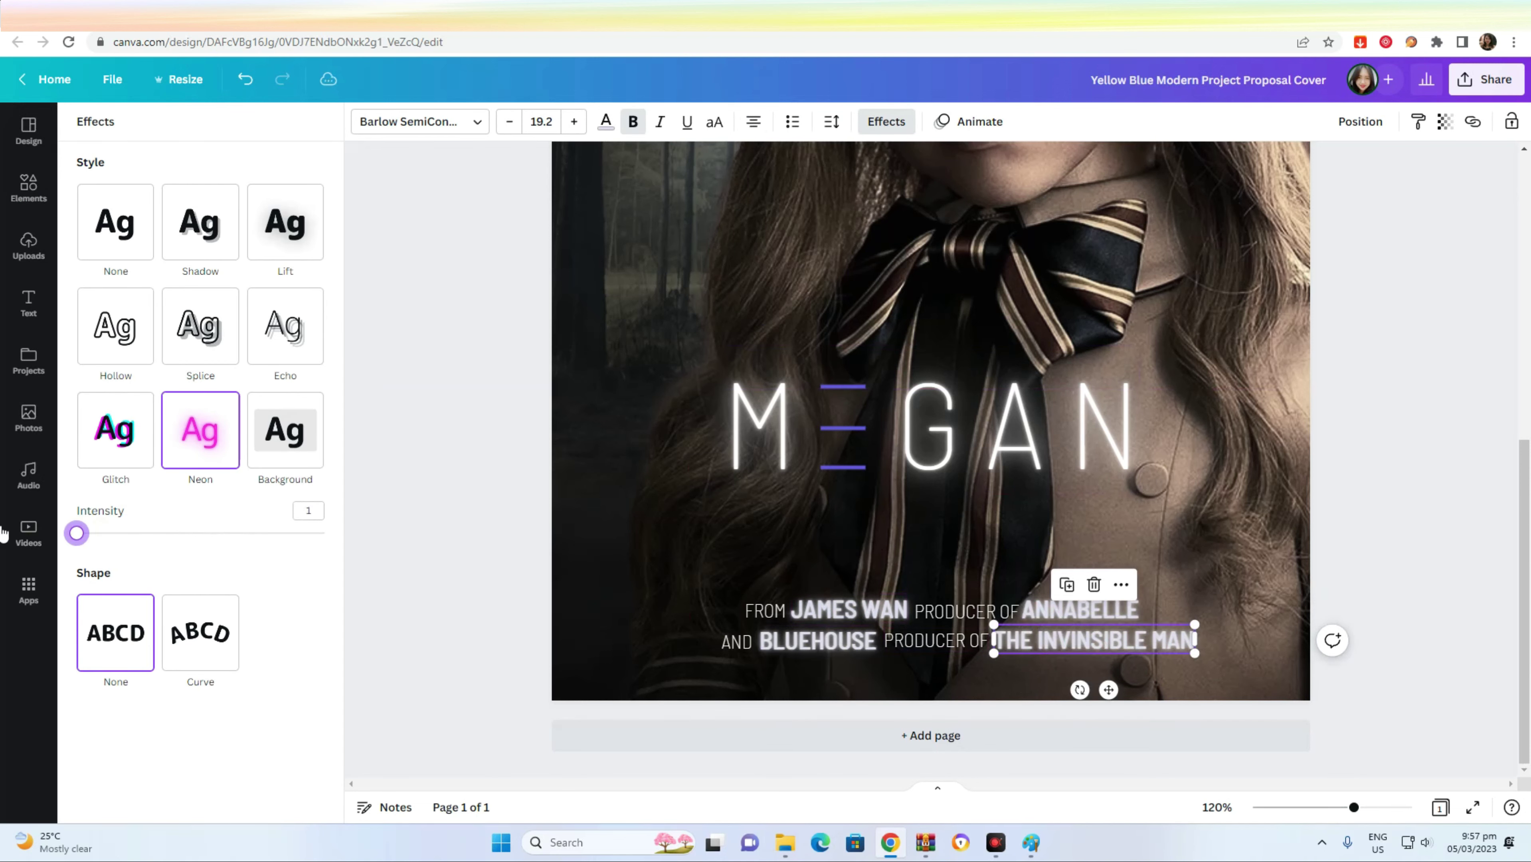
left_click(1426, 559)
- Select both credit lines together and shift them slightly left and down beneath the title
left_click_drag(1317, 808, 1335, 808)
left_click(928, 665)
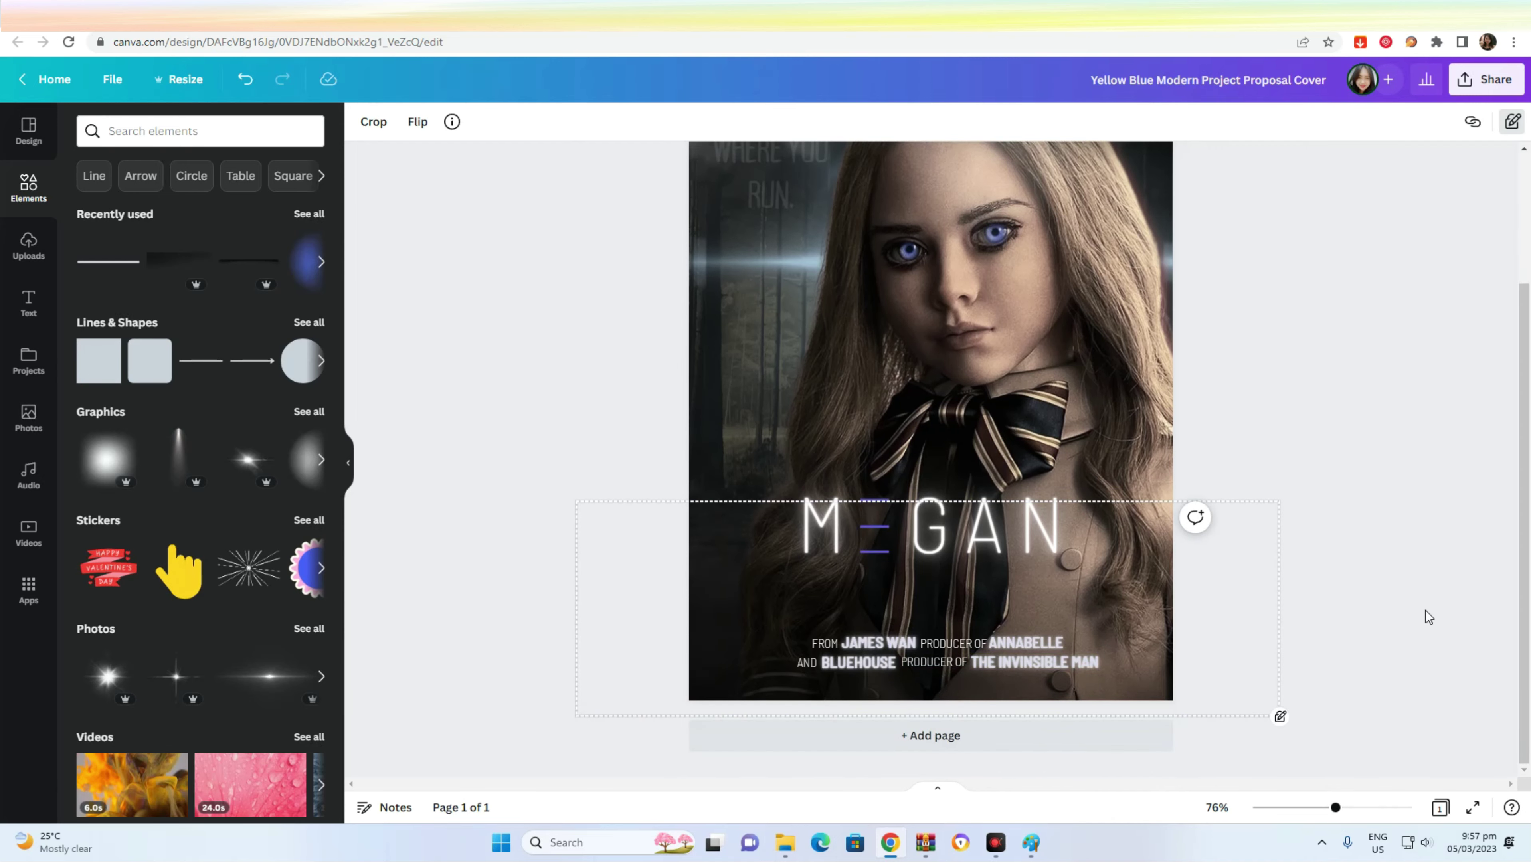
left_click(1424, 614)
left_click_drag(1108, 674, 792, 631)
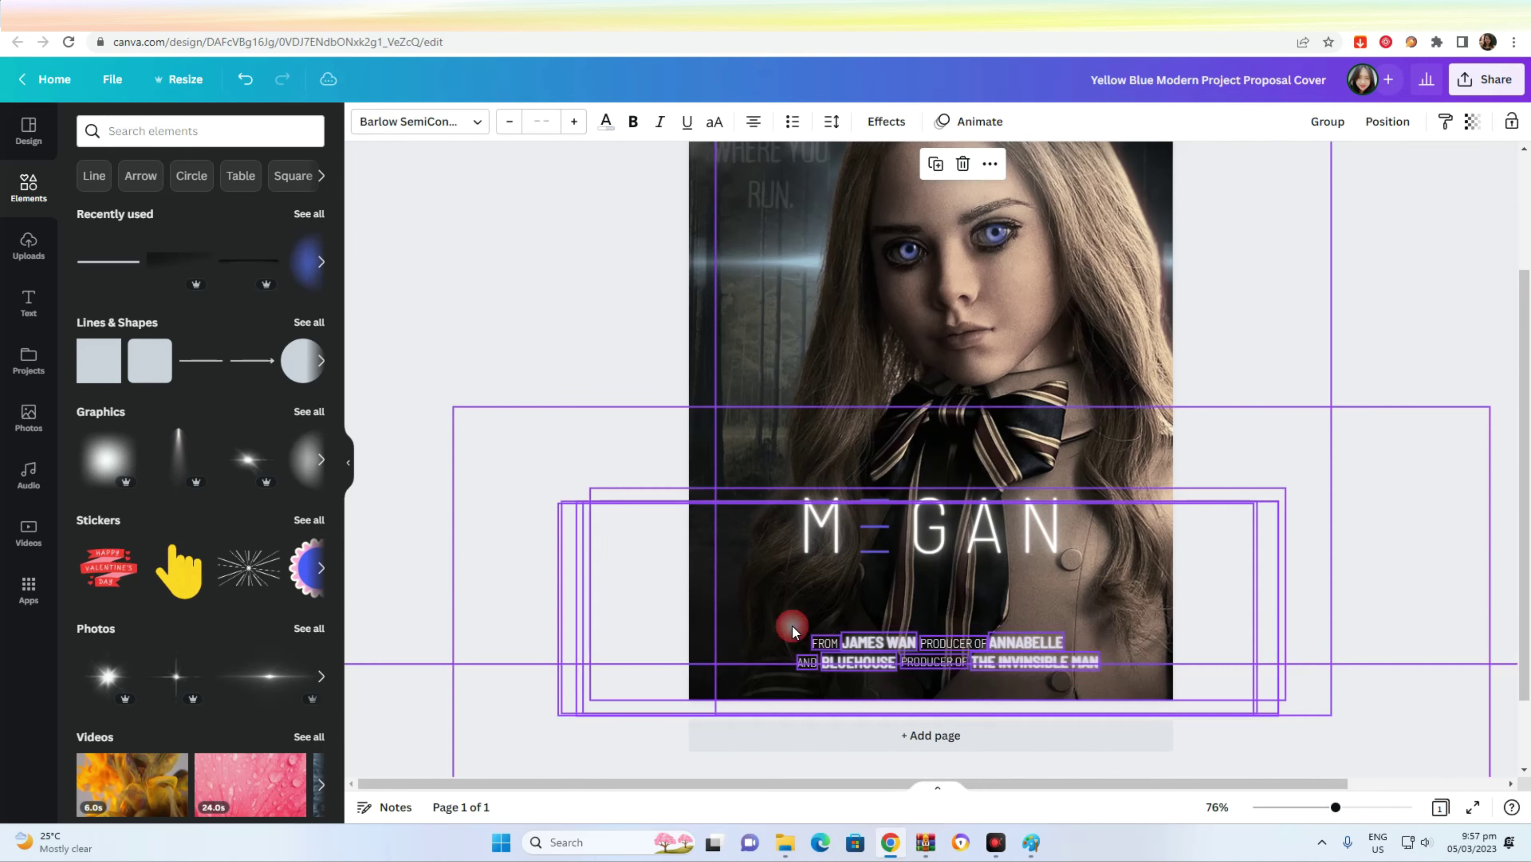
left_click(1424, 395)
left_click(748, 464)
left_click_drag(1105, 708, 792, 639)
scroll(1108, 522, "up", 1)
scroll(1107, 520, "down", 3)
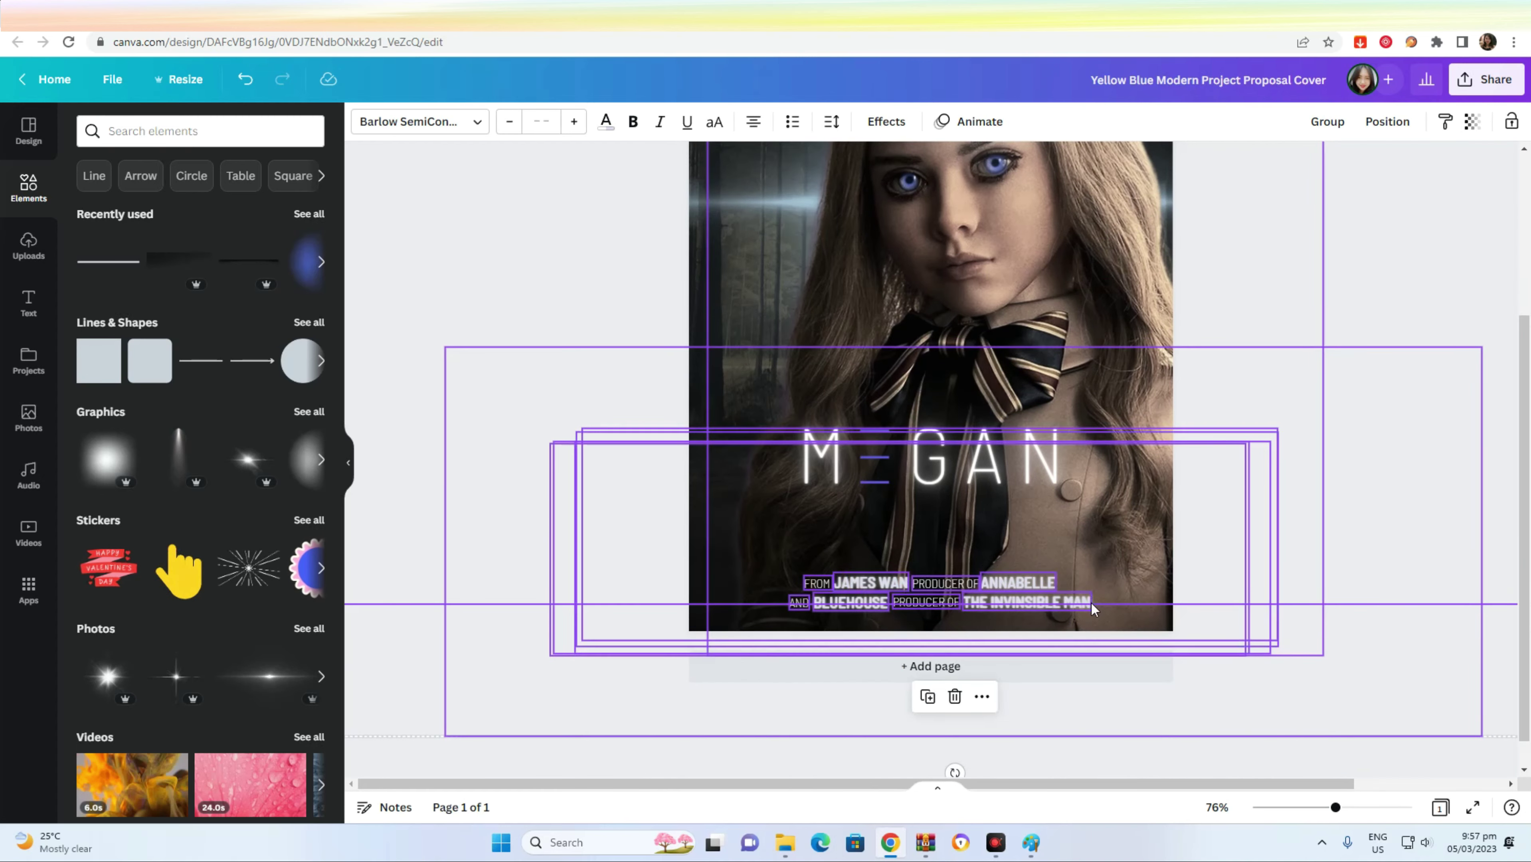